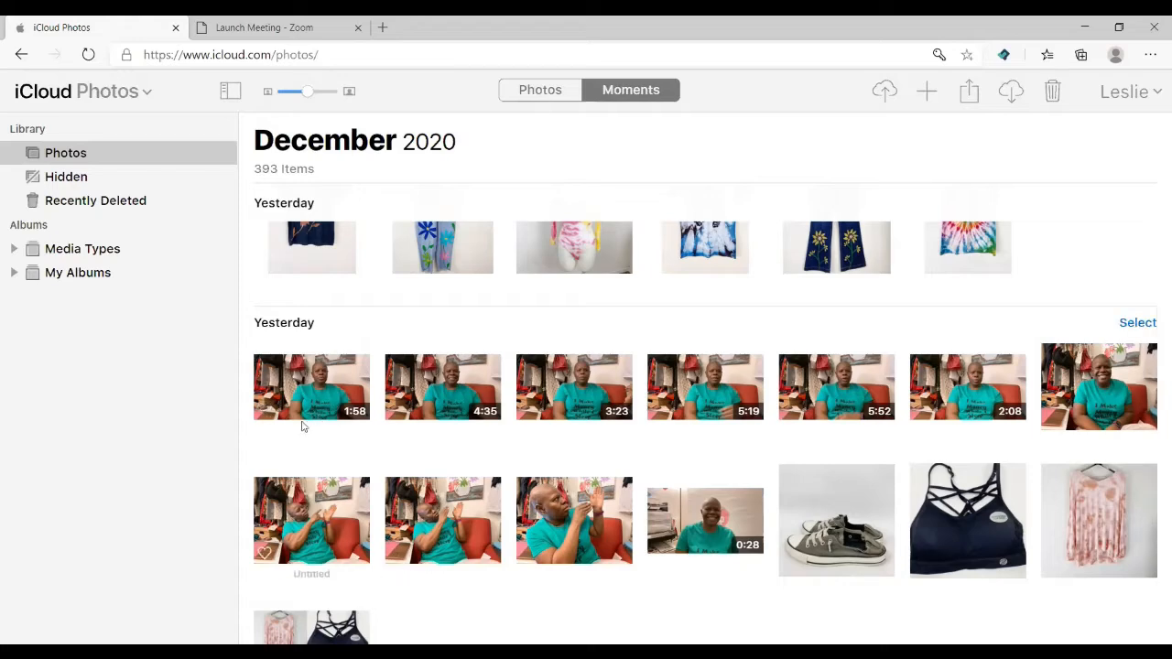
- Download the 1:58 video from yesterday's moments and show the downloaded file in its folder
{"action": "left_click", "coordinate": [318, 385]}
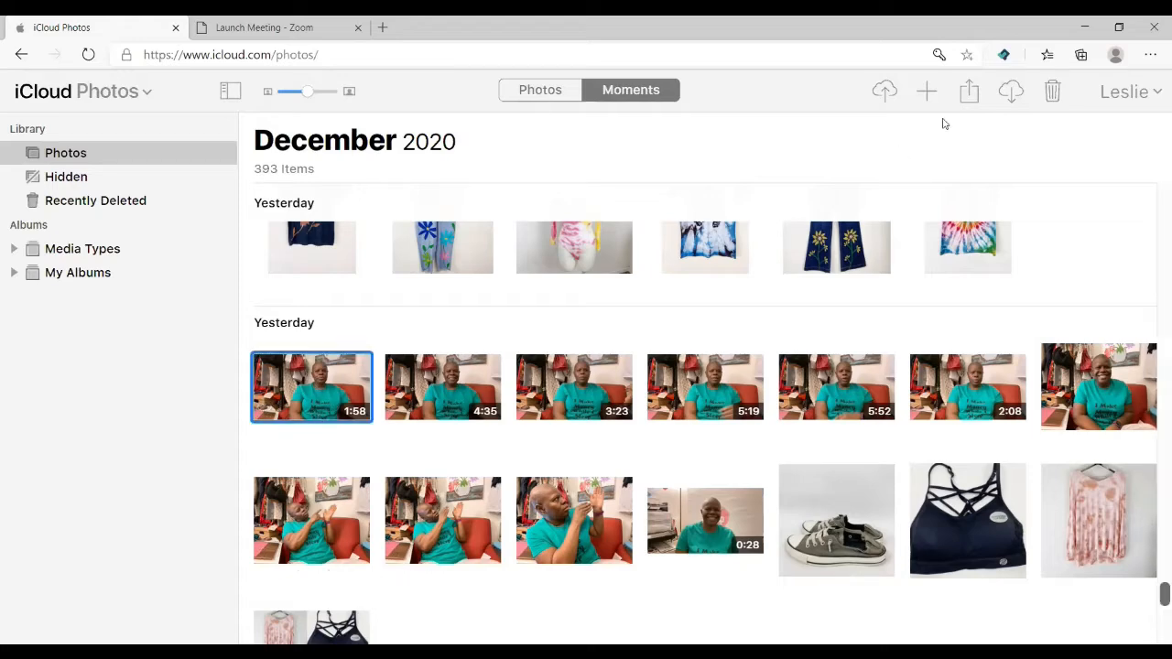
{"action": "left_click", "coordinate": [1012, 91]}
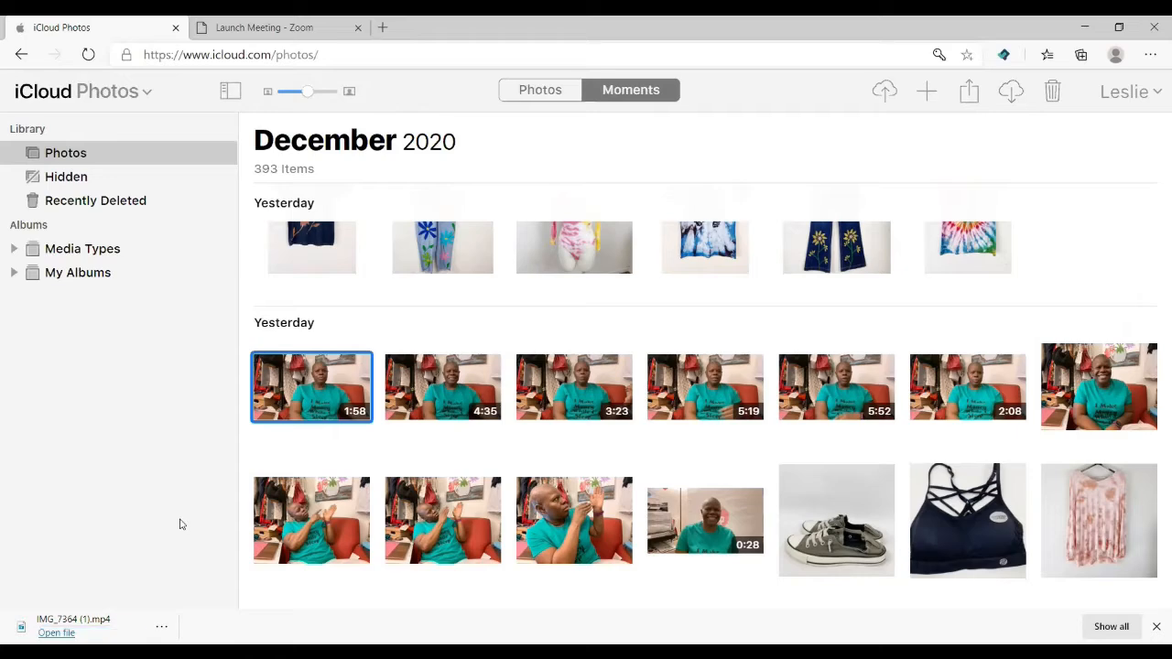
{"action": "left_click", "coordinate": [162, 626]}
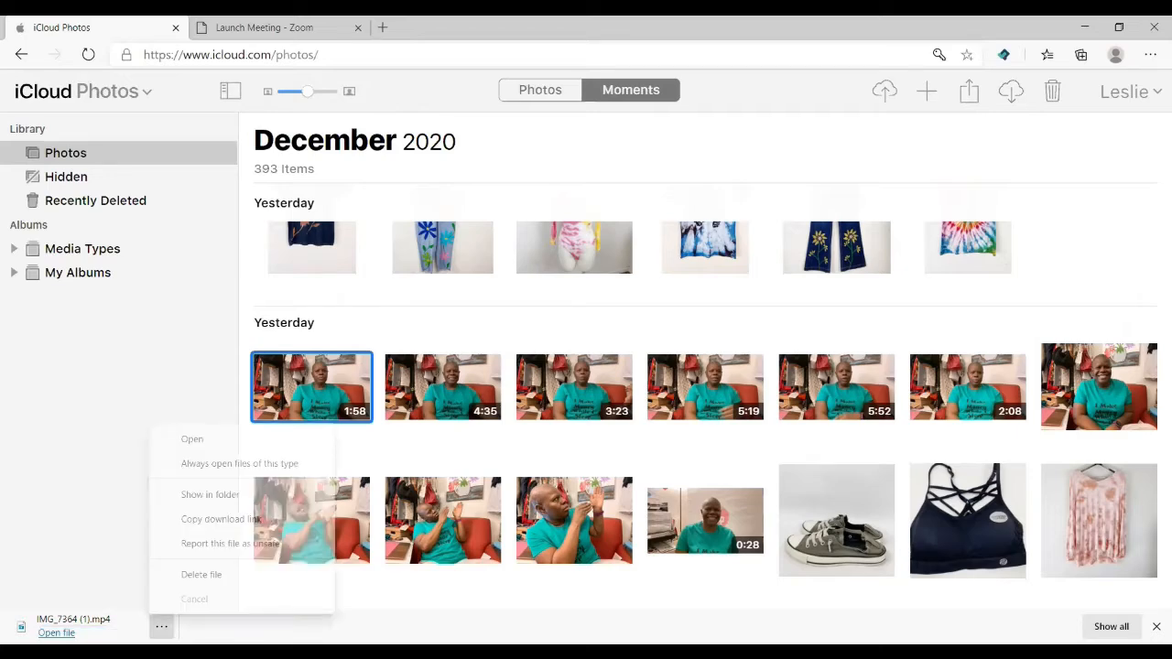
{"action": "left_click", "coordinate": [210, 499]}
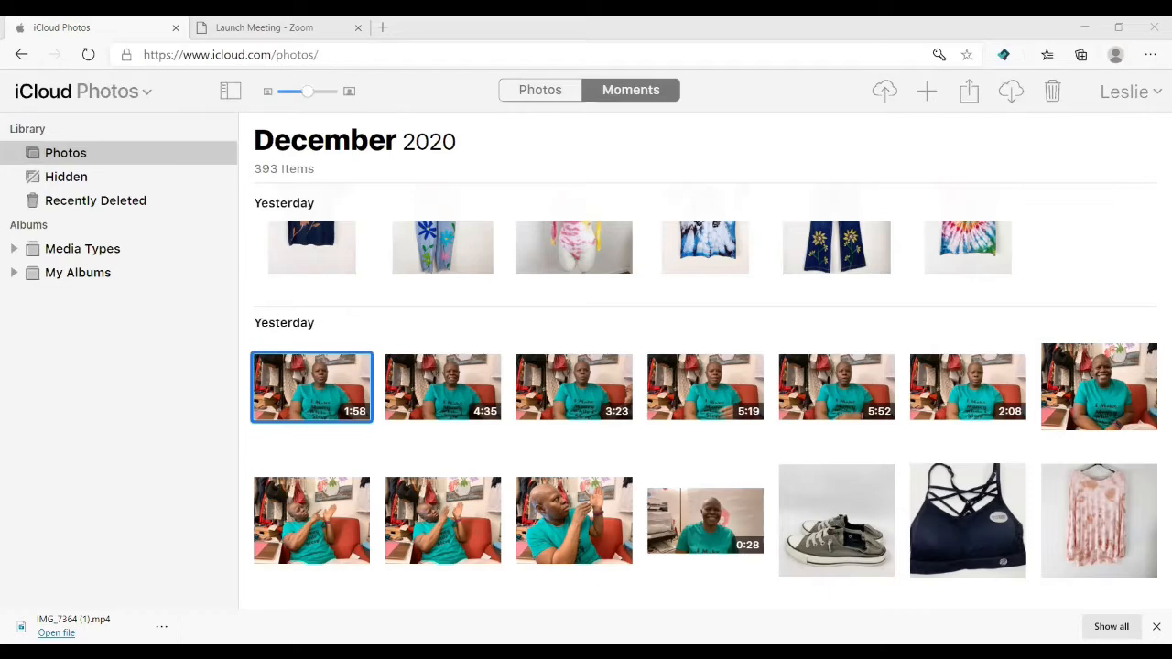
- Download the 4:35 video from yesterday's moments and show the downloaded file in its folder
{"action": "left_click", "coordinate": [389, 458]}
{"action": "left_click", "coordinate": [467, 383]}
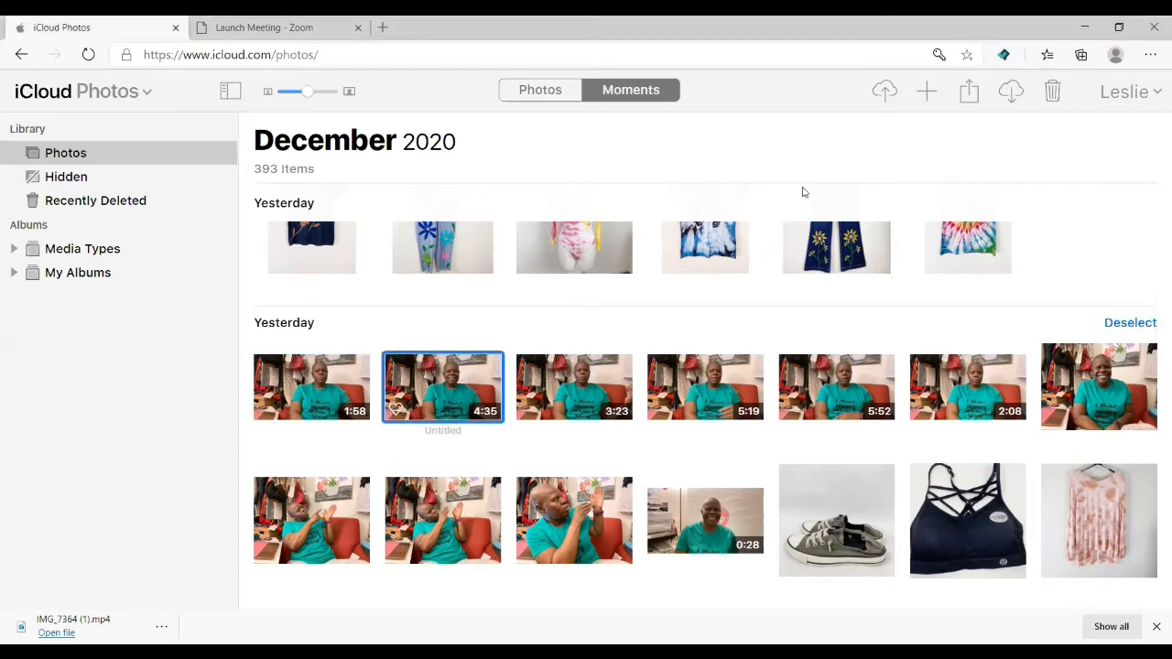
{"action": "left_click", "coordinate": [1013, 95]}
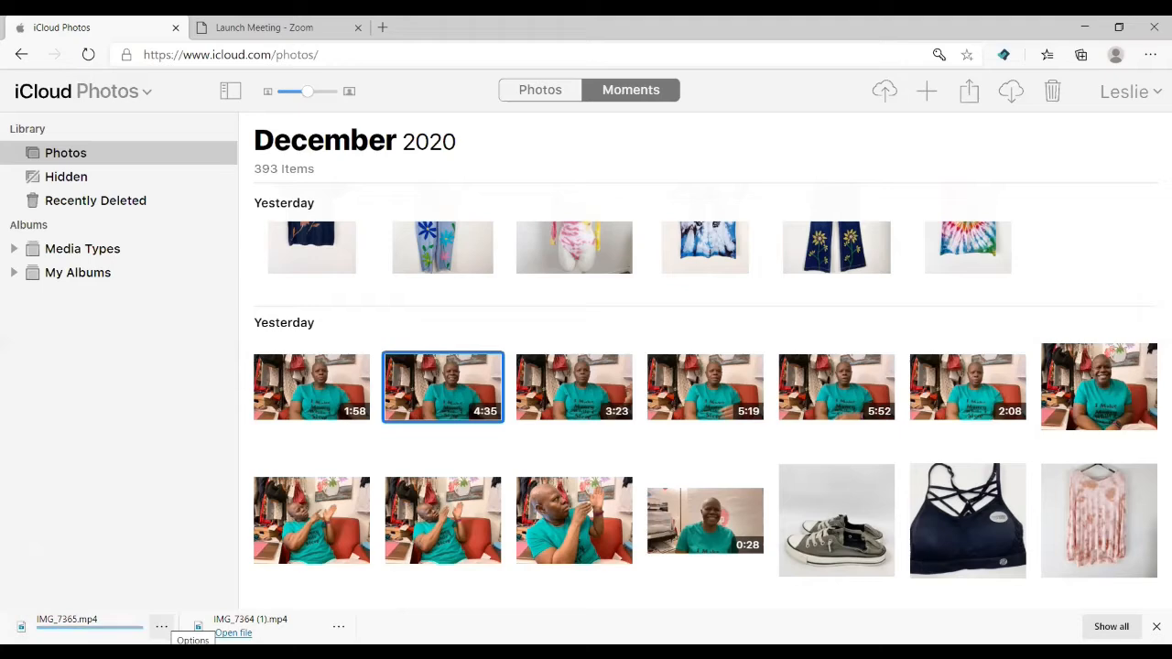
{"action": "left_click", "coordinate": [161, 626]}
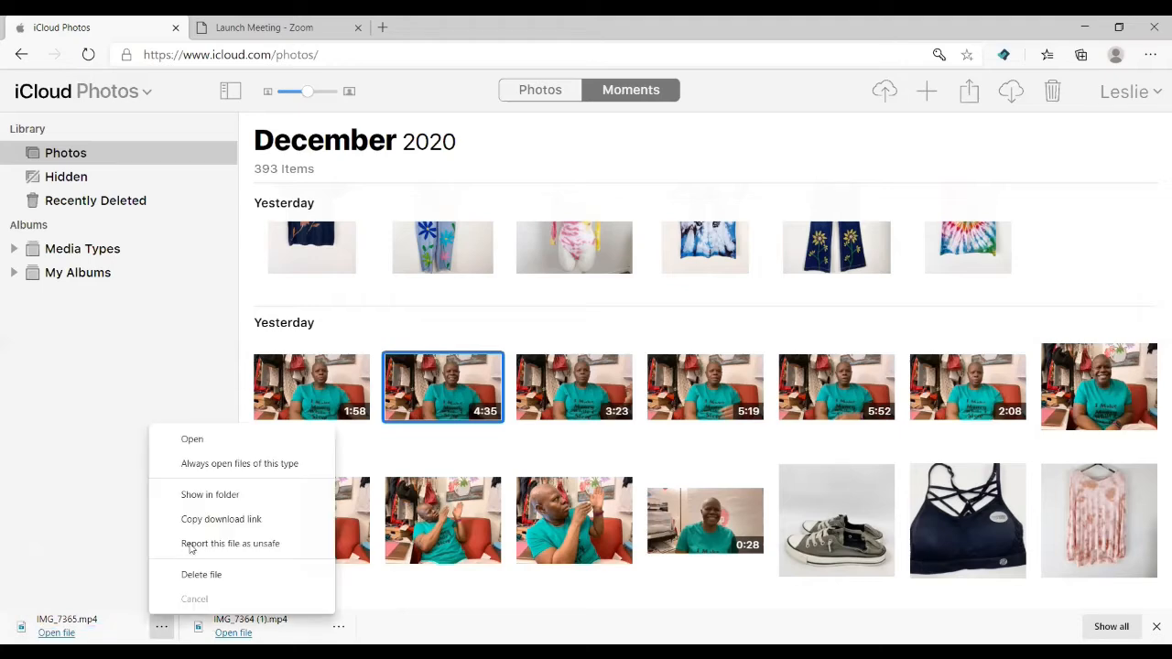
{"action": "left_click", "coordinate": [206, 494]}
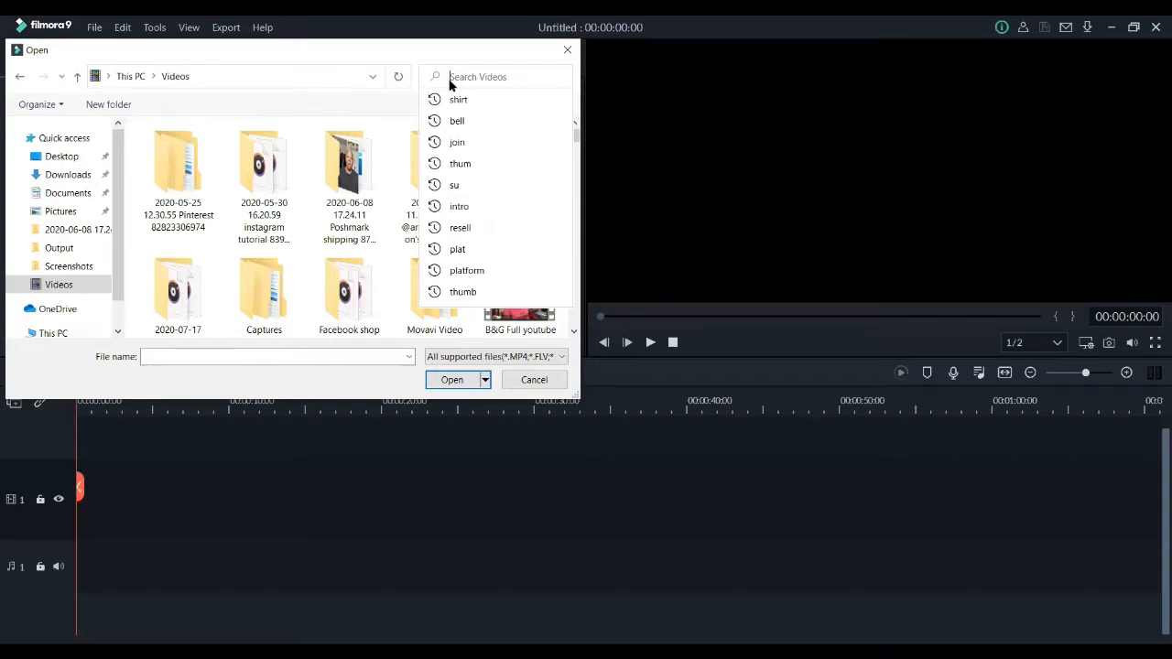
- In Filmora9, search the Videos folder for "plat" and import "platforms intro" together with platform videos one, two, three, four, five and six
{"action": "type", "text": "plat"}
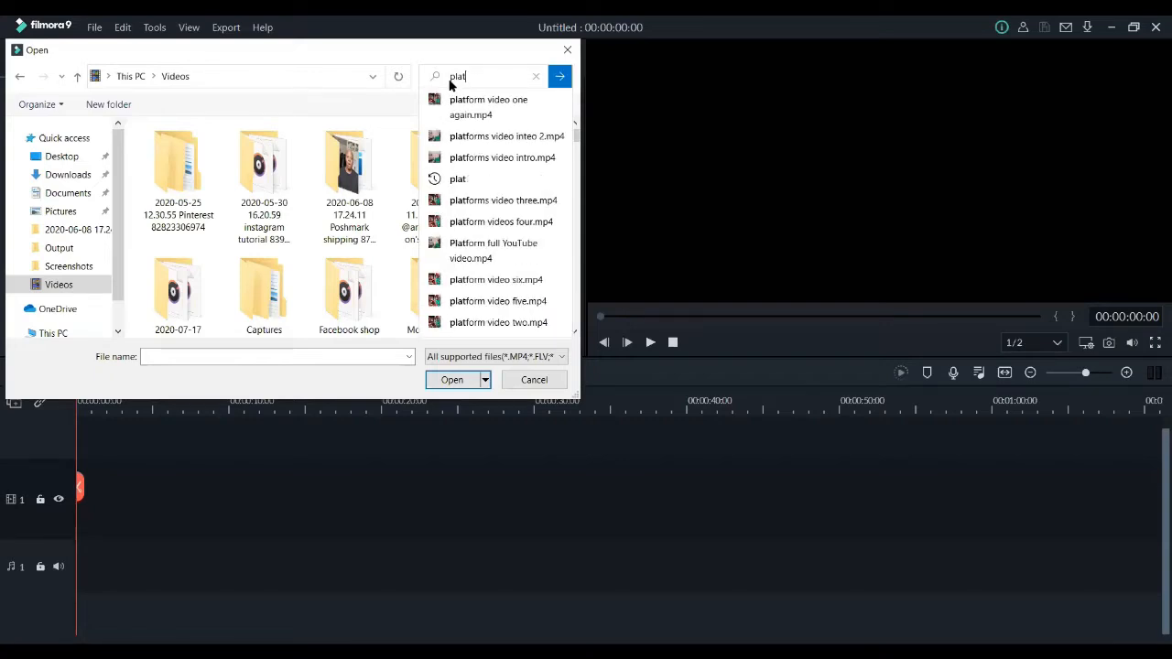
{"action": "key", "text": "Return"}
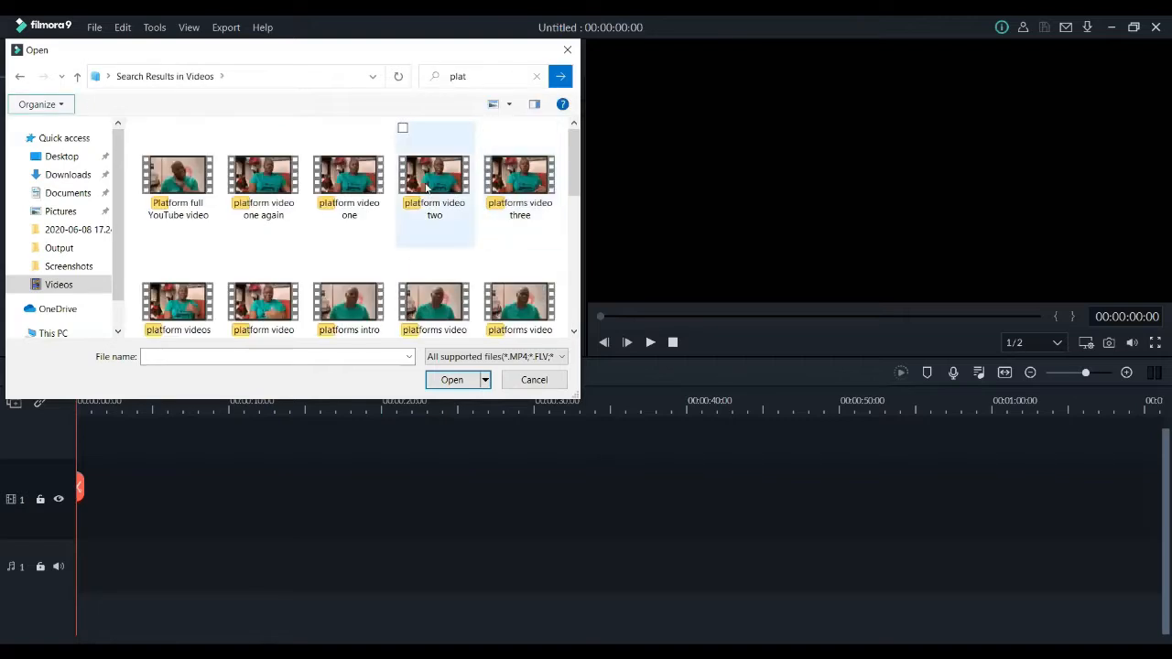
{"action": "scroll", "coordinate": [434, 238], "scroll_direction": "down", "scroll_amount": 1}
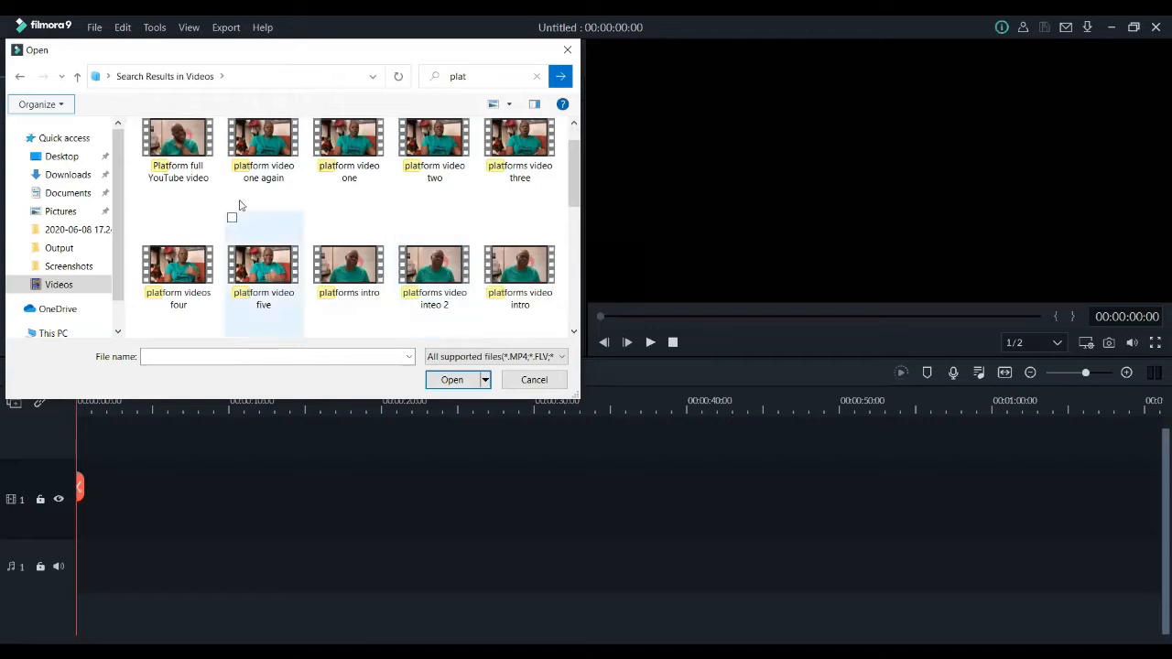
{"action": "left_click", "coordinate": [316, 220]}
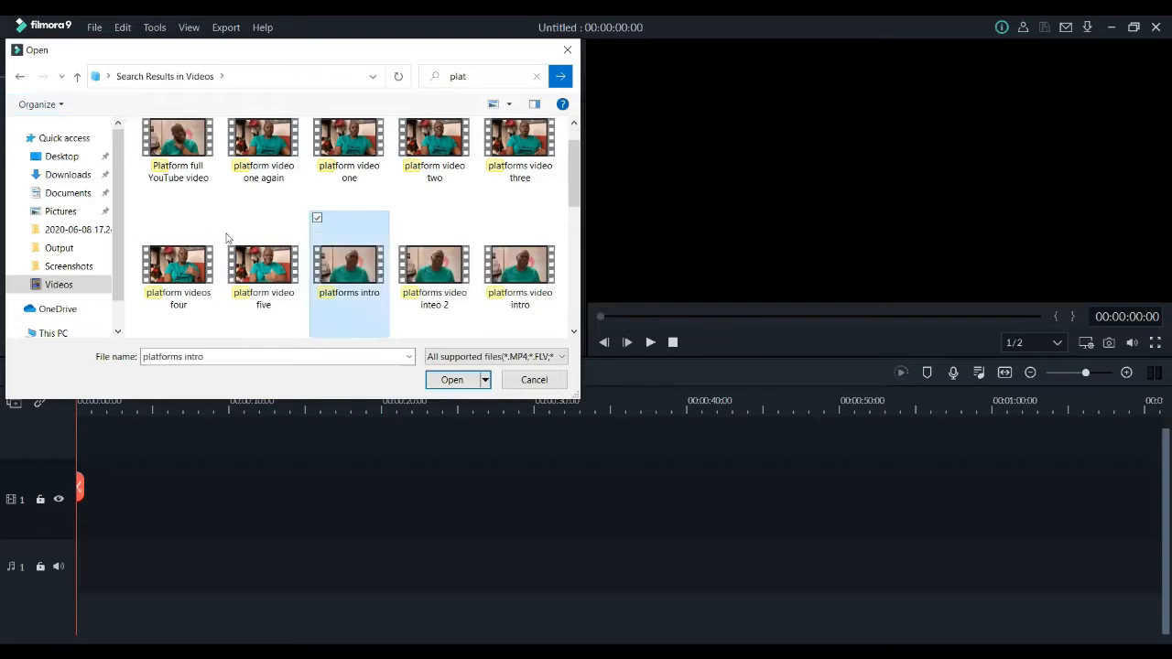
{"action": "scroll", "coordinate": [233, 213], "scroll_direction": "up", "scroll_amount": 1}
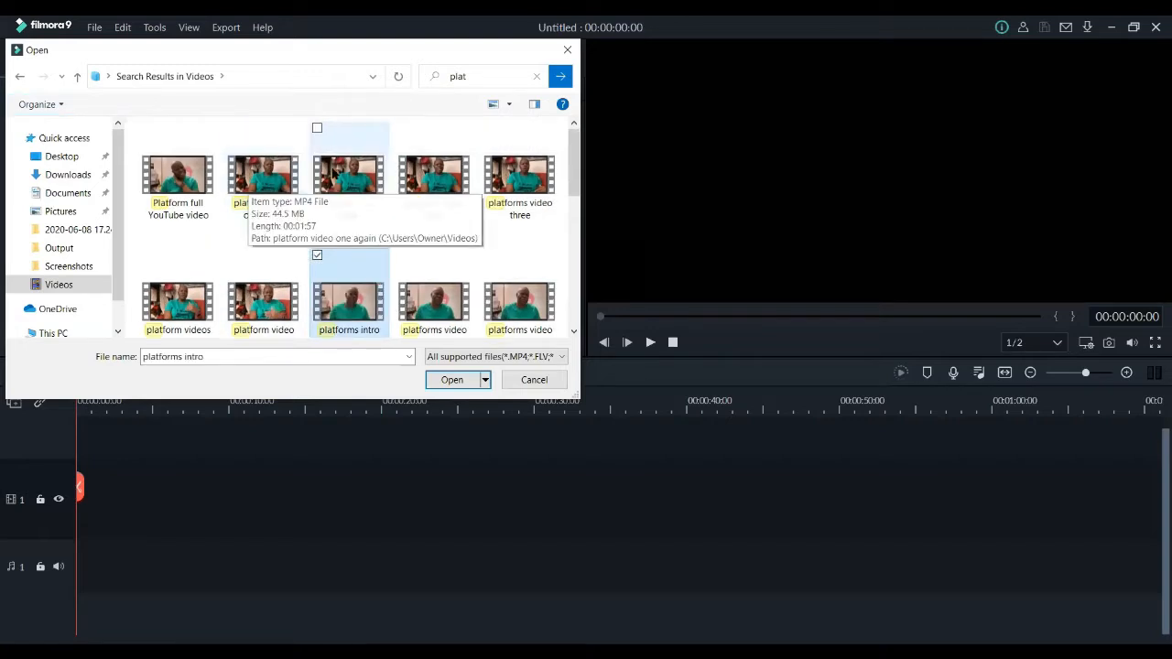
{"action": "left_click", "coordinate": [317, 128]}
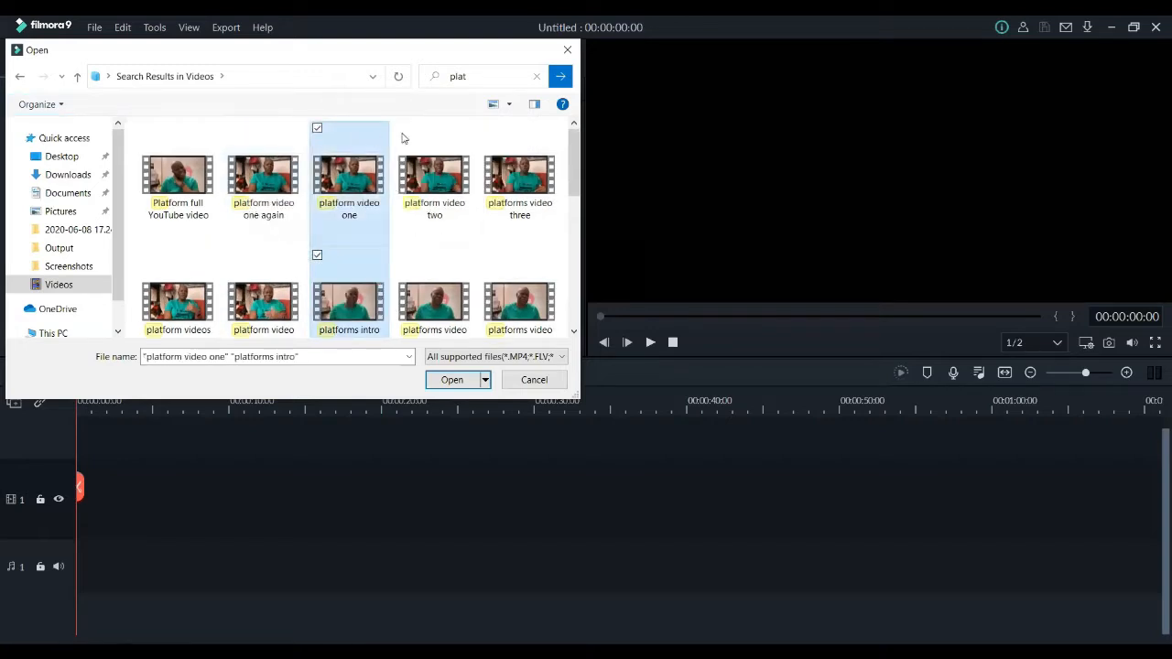
{"action": "left_click", "coordinate": [401, 129]}
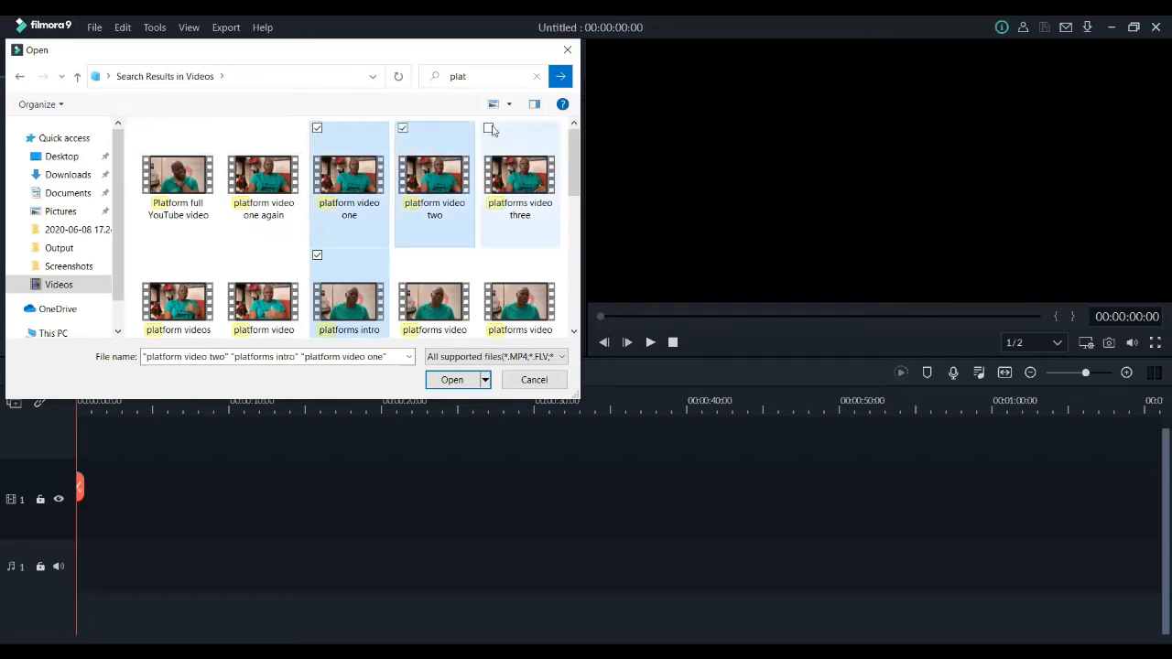
{"action": "left_click", "coordinate": [488, 128]}
{"action": "scroll", "coordinate": [264, 197], "scroll_direction": "down", "scroll_amount": 1}
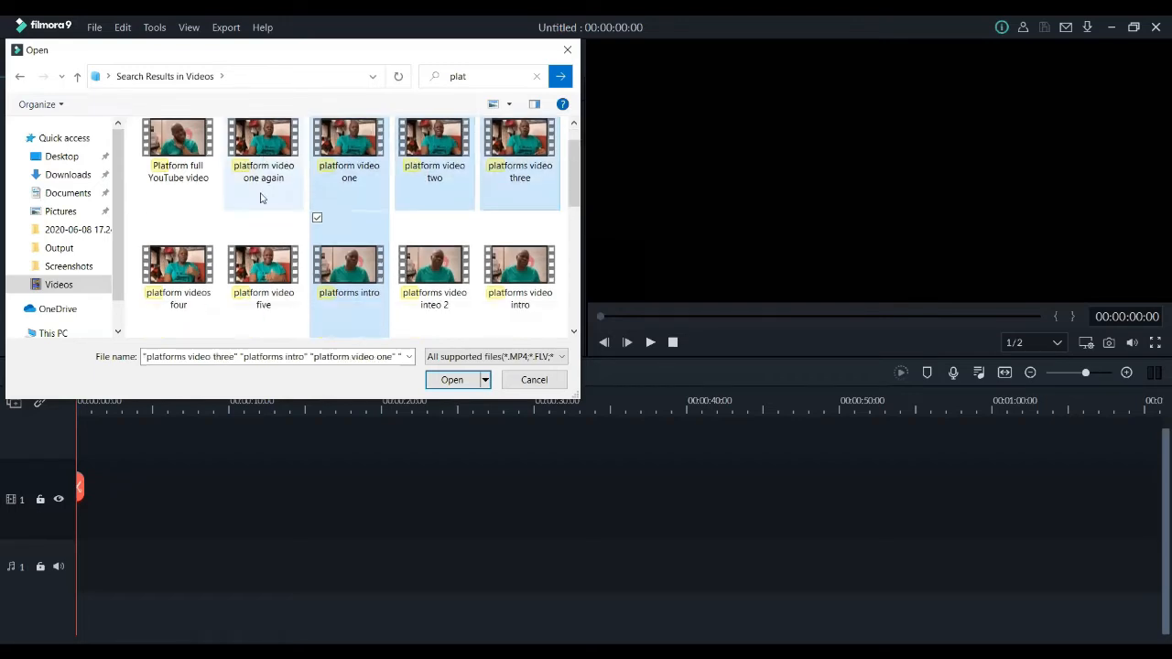
{"action": "left_click", "coordinate": [146, 218]}
{"action": "left_click", "coordinate": [232, 219]}
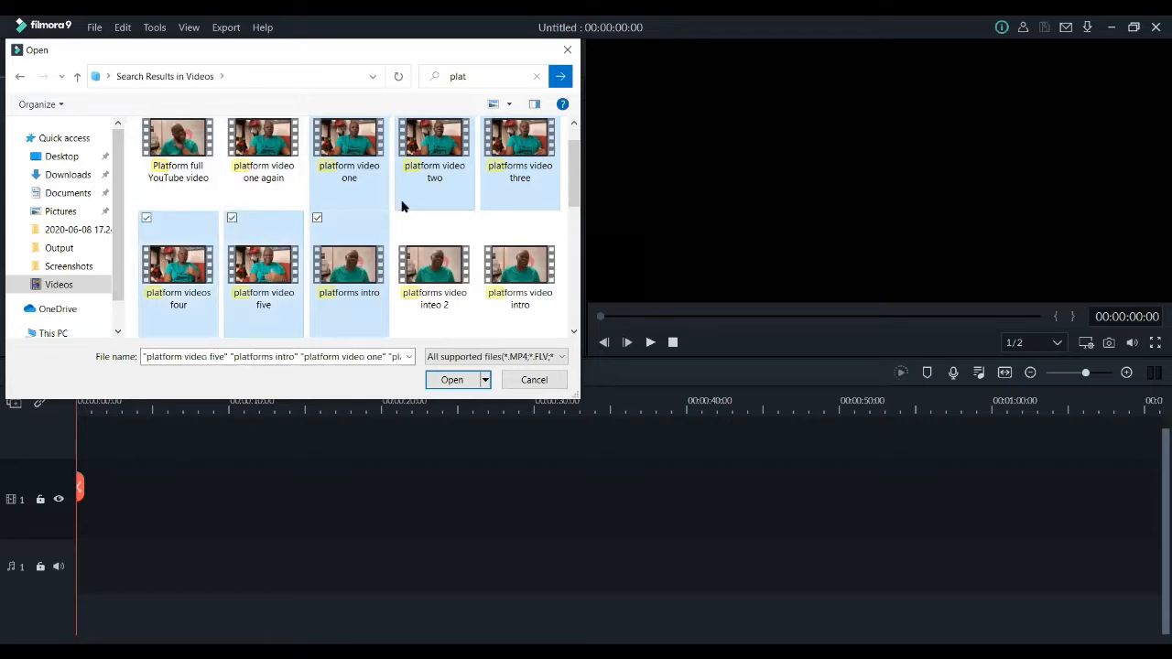
{"action": "scroll", "coordinate": [380, 220], "scroll_direction": "down", "scroll_amount": 1}
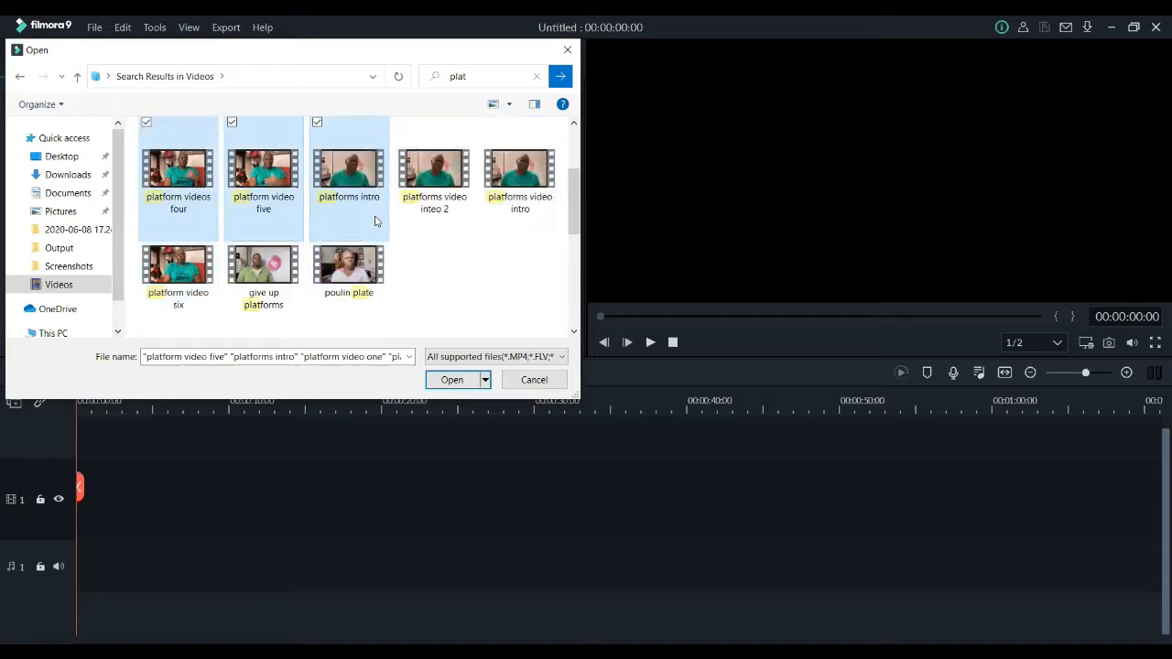
{"action": "left_click", "coordinate": [146, 250]}
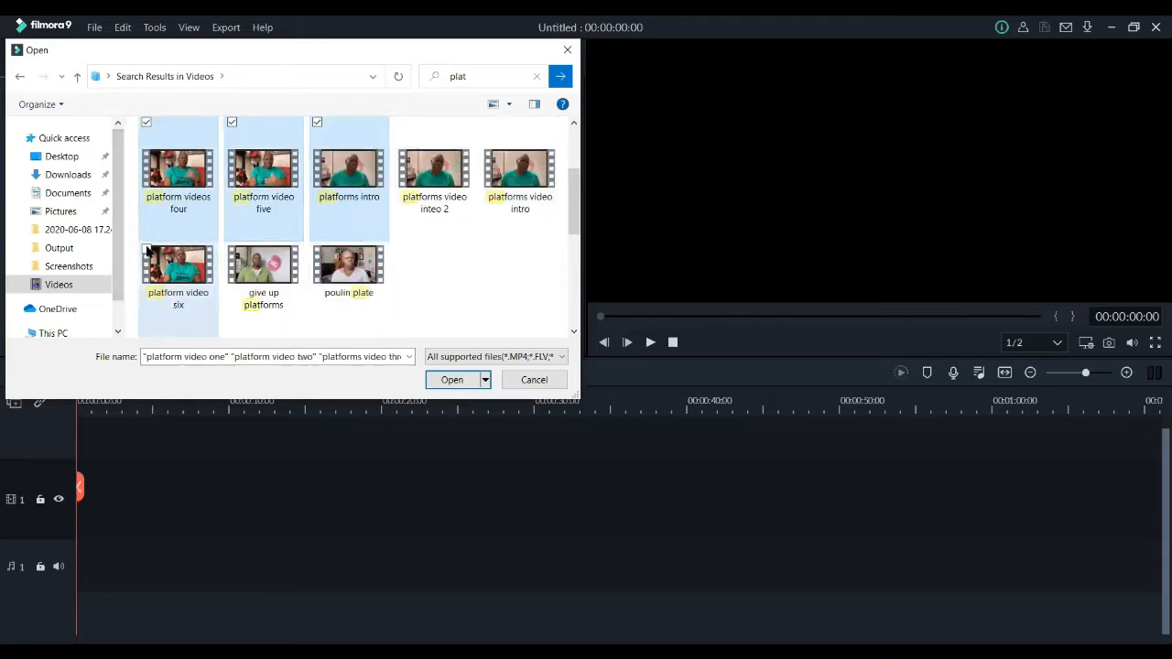
{"action": "left_click", "coordinate": [450, 381]}
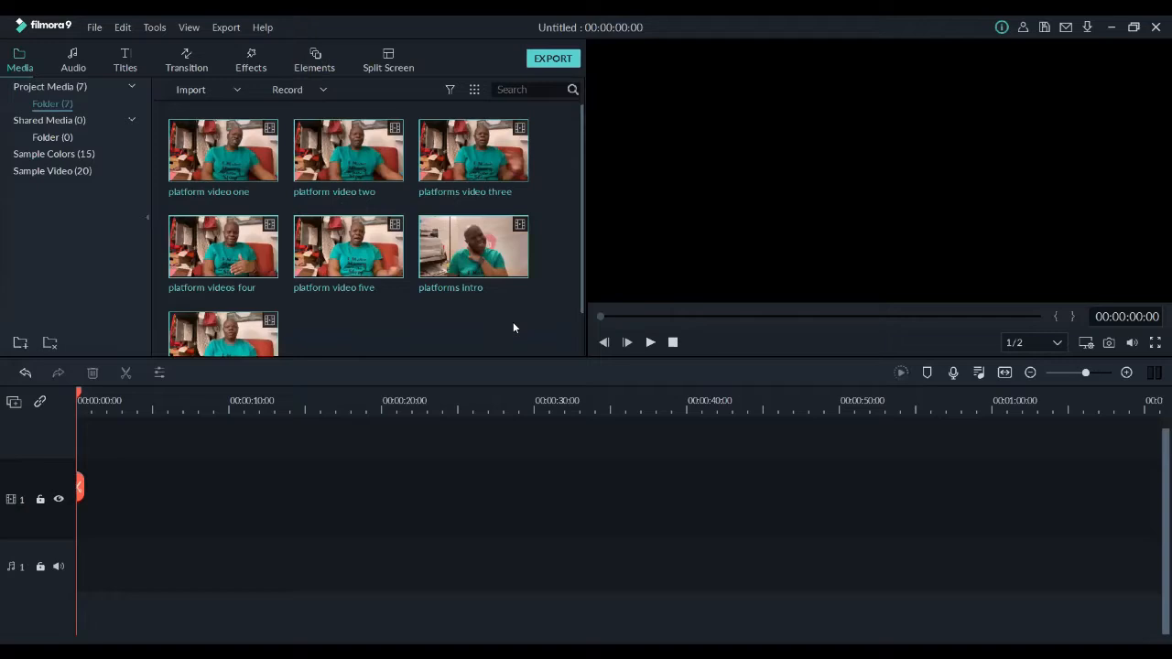
- Search the Videos folder for "intro" and import the file named exactly "intro" into the project media
{"action": "right_click", "coordinate": [515, 325]}
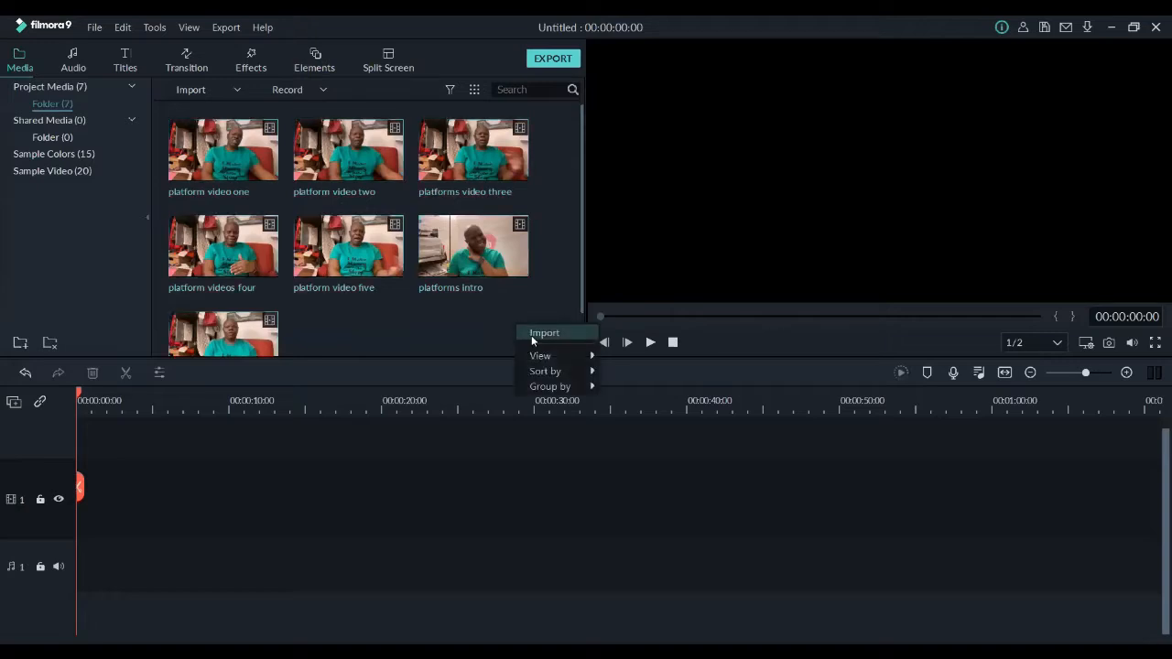
{"action": "left_click", "coordinate": [531, 335]}
{"action": "left_click", "coordinate": [55, 287]}
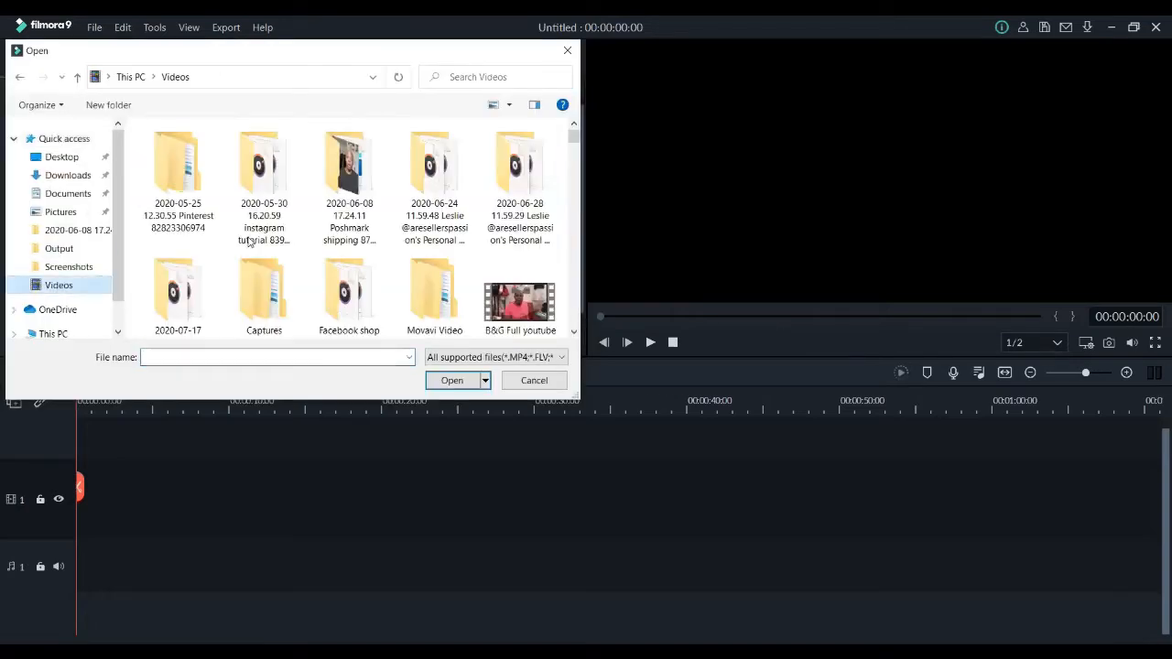
{"action": "left_click", "coordinate": [525, 76]}
{"action": "type", "text": "intro"}
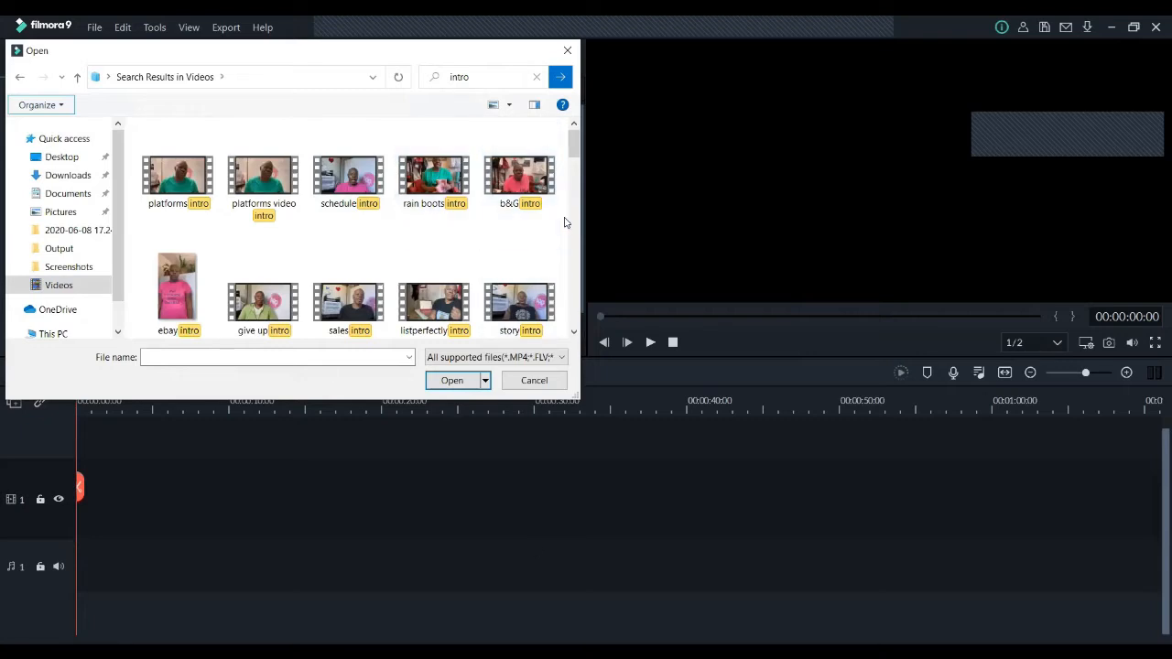
{"action": "scroll", "coordinate": [565, 223], "scroll_direction": "down", "scroll_amount": 5}
{"action": "scroll", "coordinate": [552, 243], "scroll_direction": "down", "scroll_amount": 6}
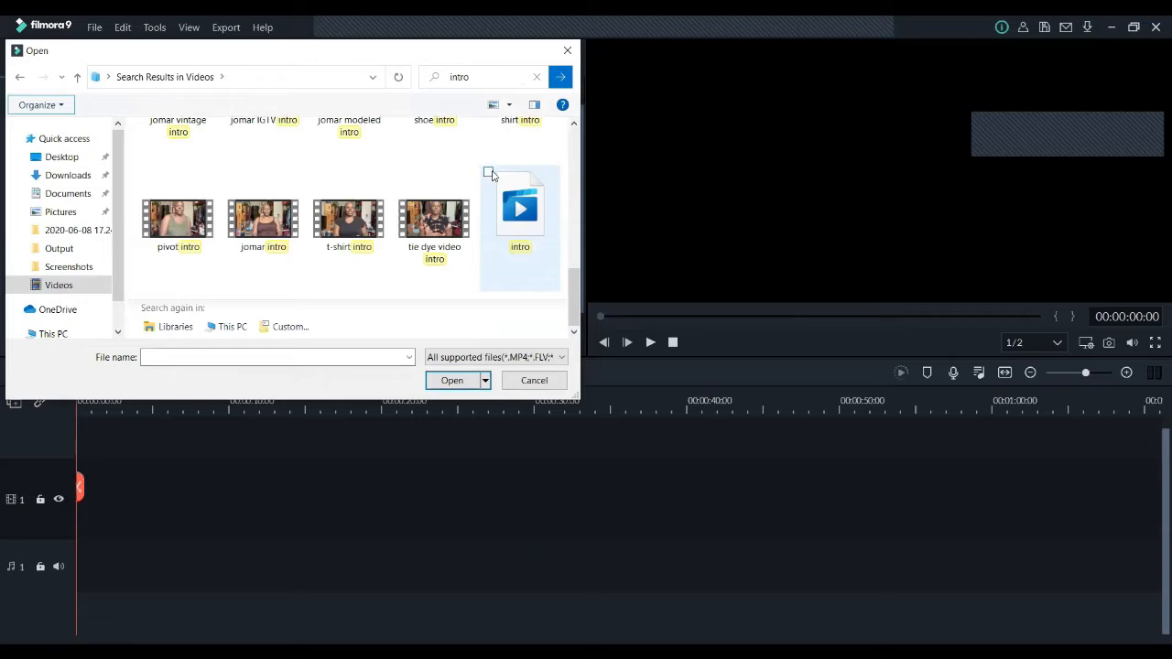
{"action": "left_click", "coordinate": [499, 176]}
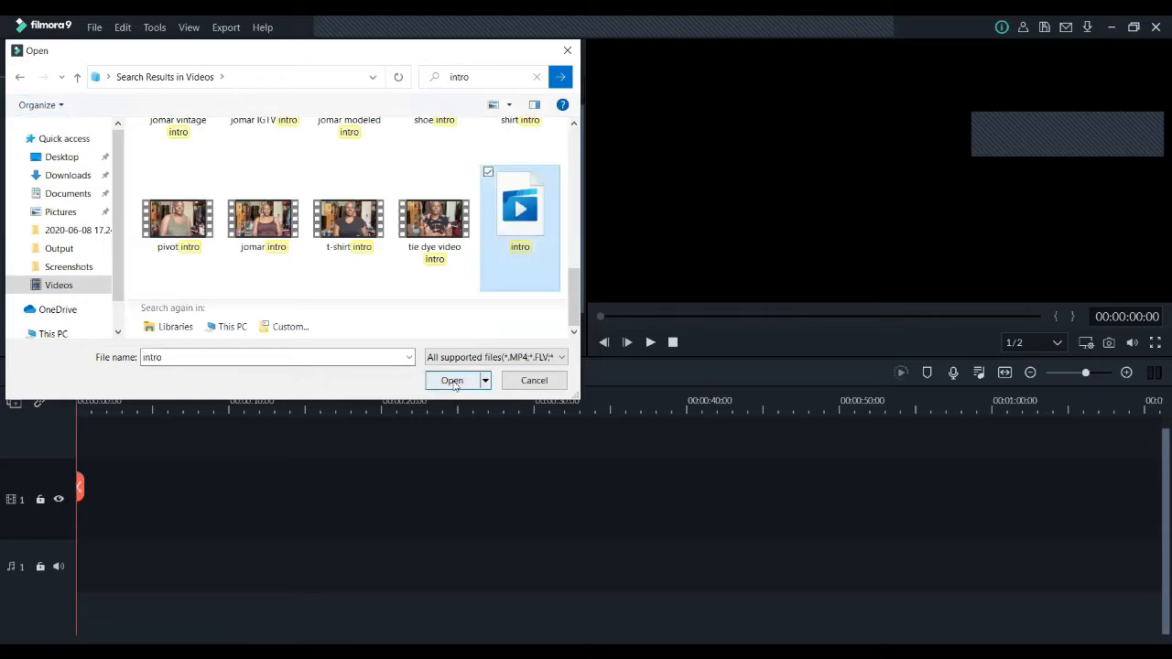
{"action": "left_click", "coordinate": [455, 381]}
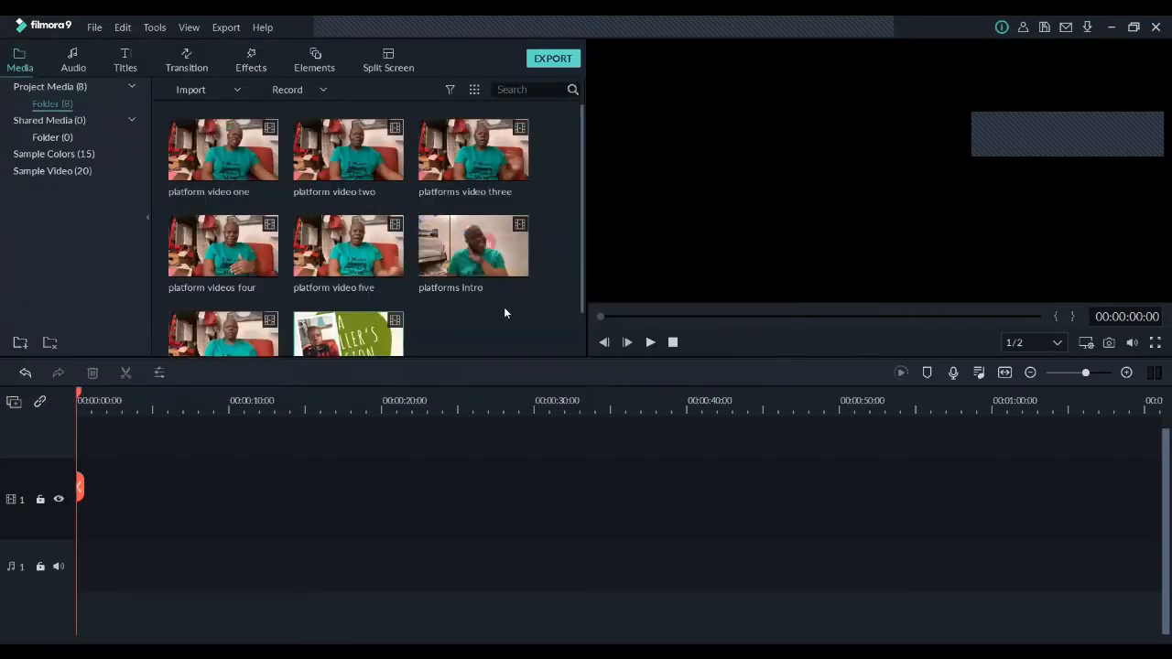
- Search the Pictures folder for "sub" and import the "subscribe" image into the project media
{"action": "scroll", "coordinate": [503, 307], "scroll_direction": "down", "scroll_amount": 1}
{"action": "right_click", "coordinate": [503, 297]}
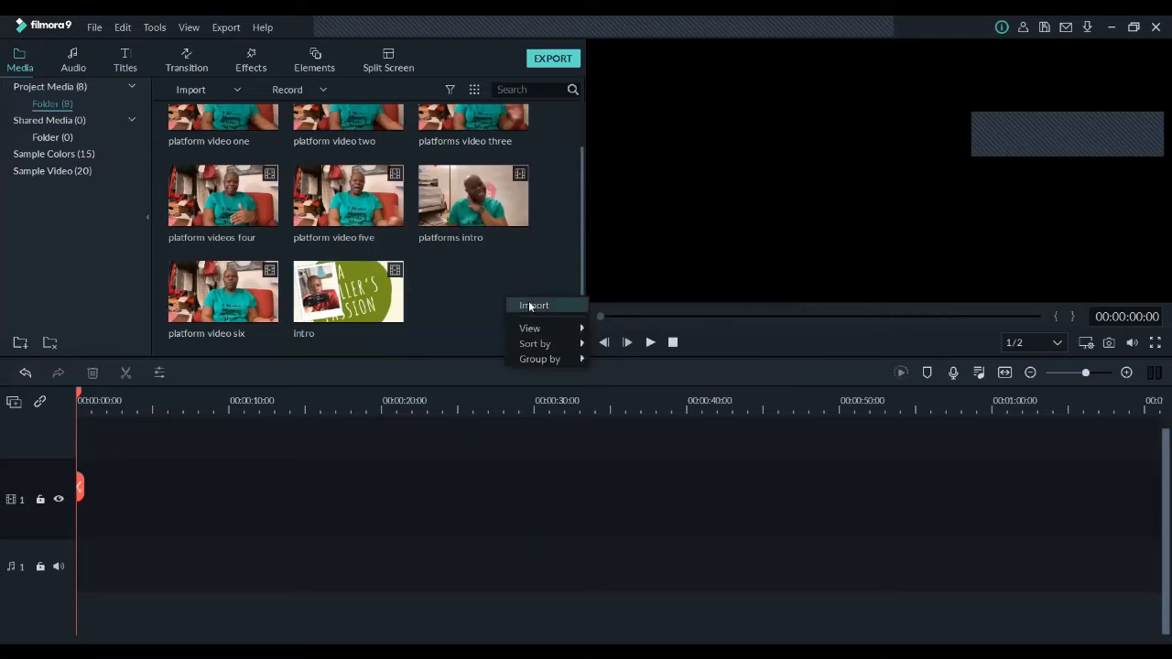
{"action": "left_click", "coordinate": [531, 304]}
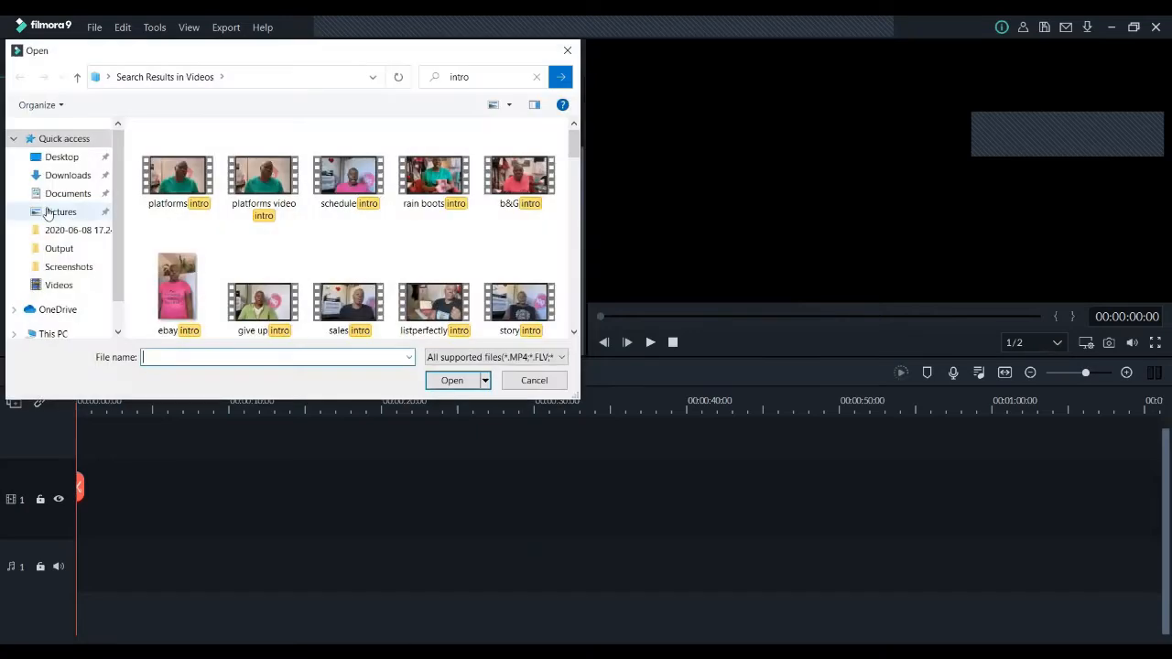
{"action": "left_click", "coordinate": [64, 214]}
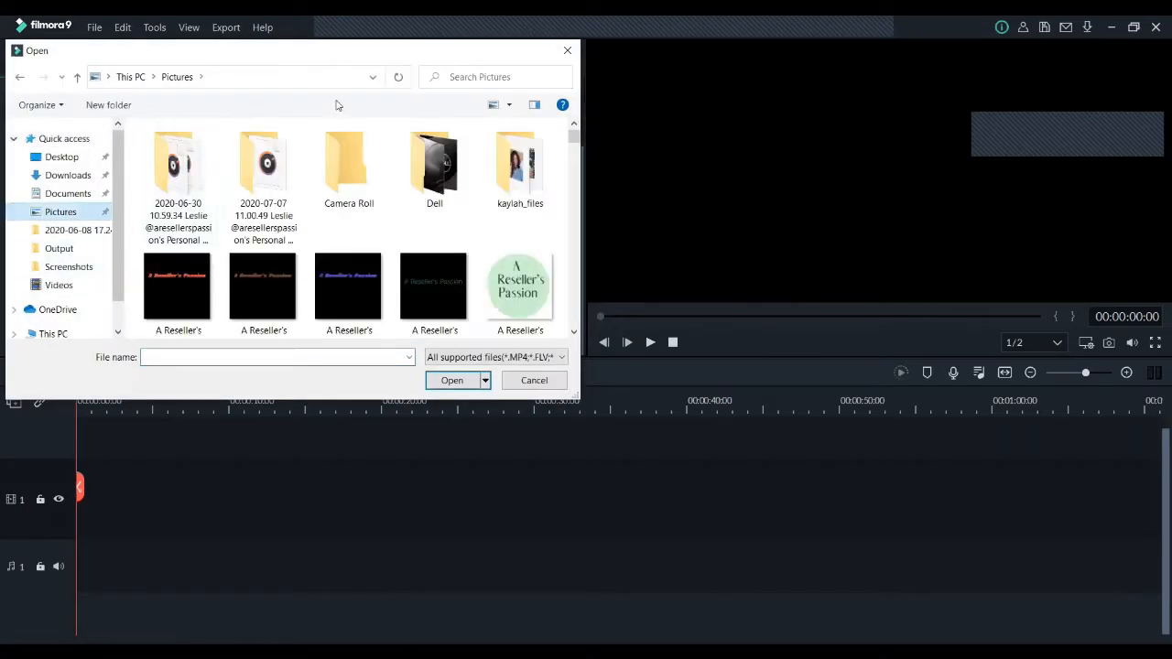
{"action": "left_click", "coordinate": [482, 78]}
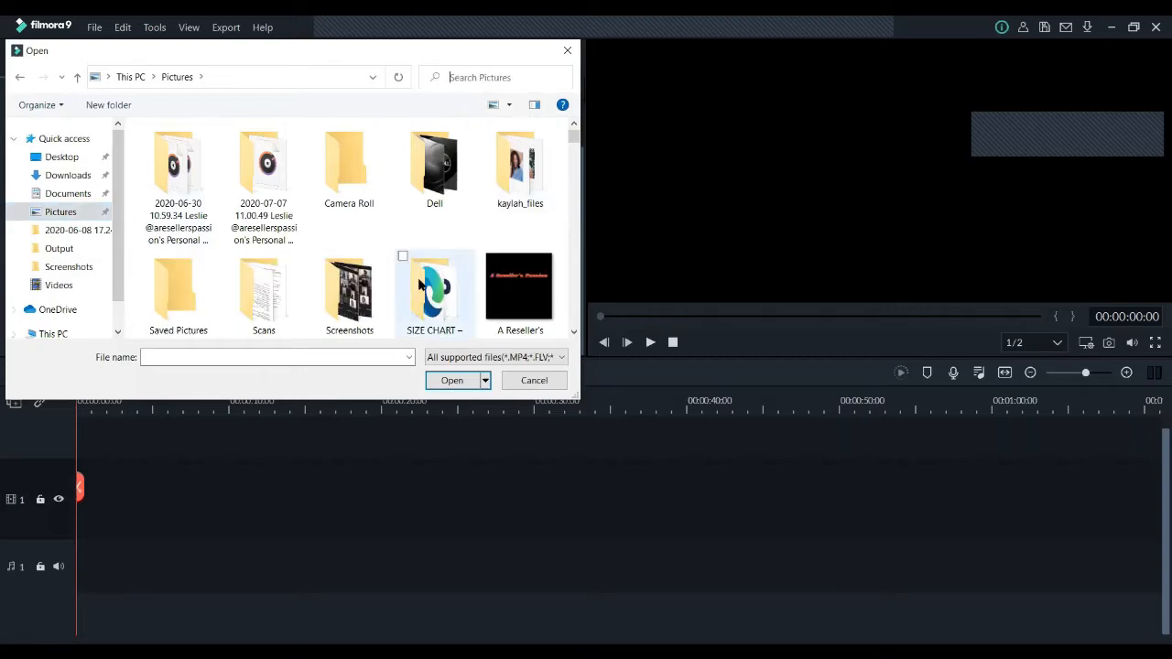
{"action": "type", "text": "sub"}
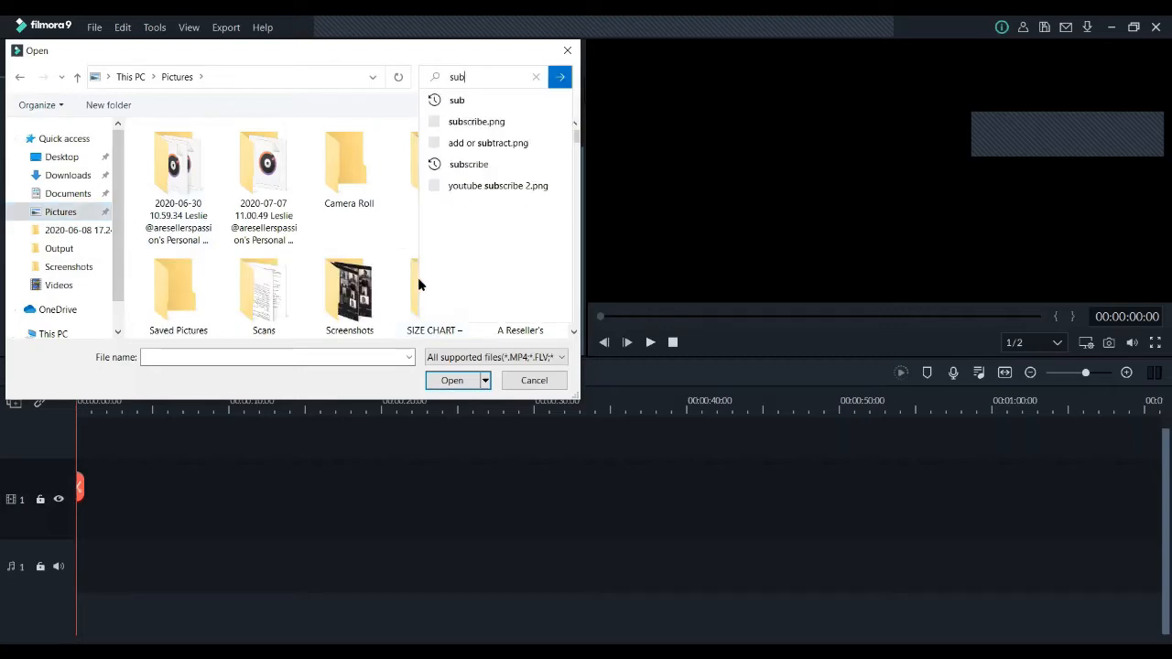
{"action": "key", "text": "Return"}
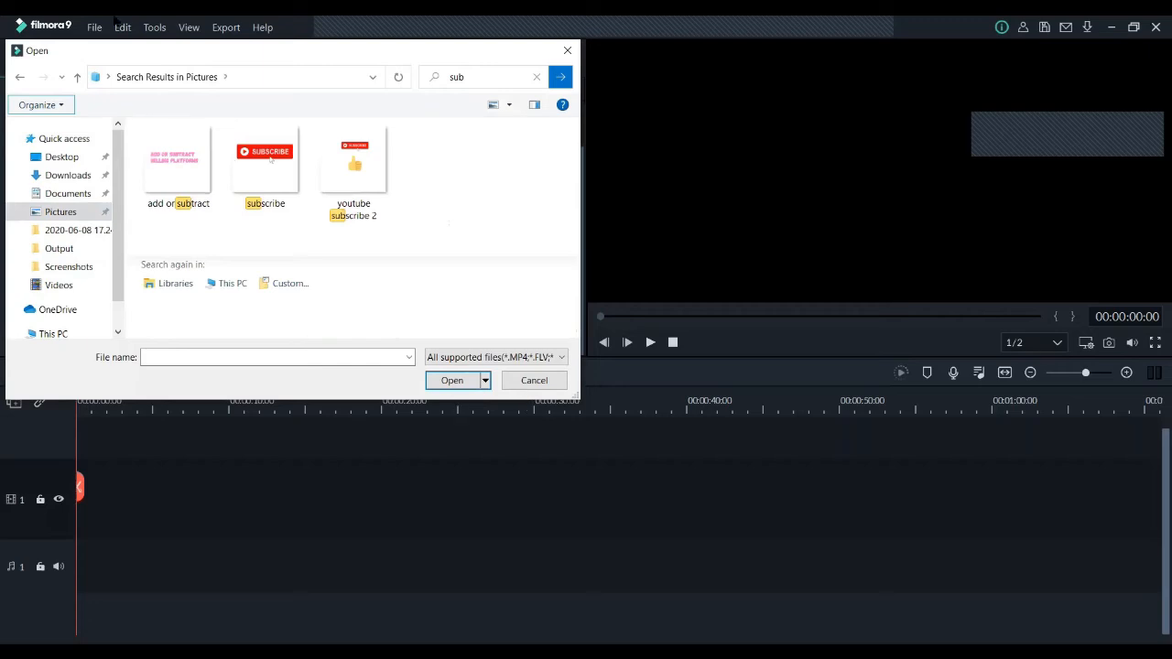
{"action": "left_click", "coordinate": [254, 185]}
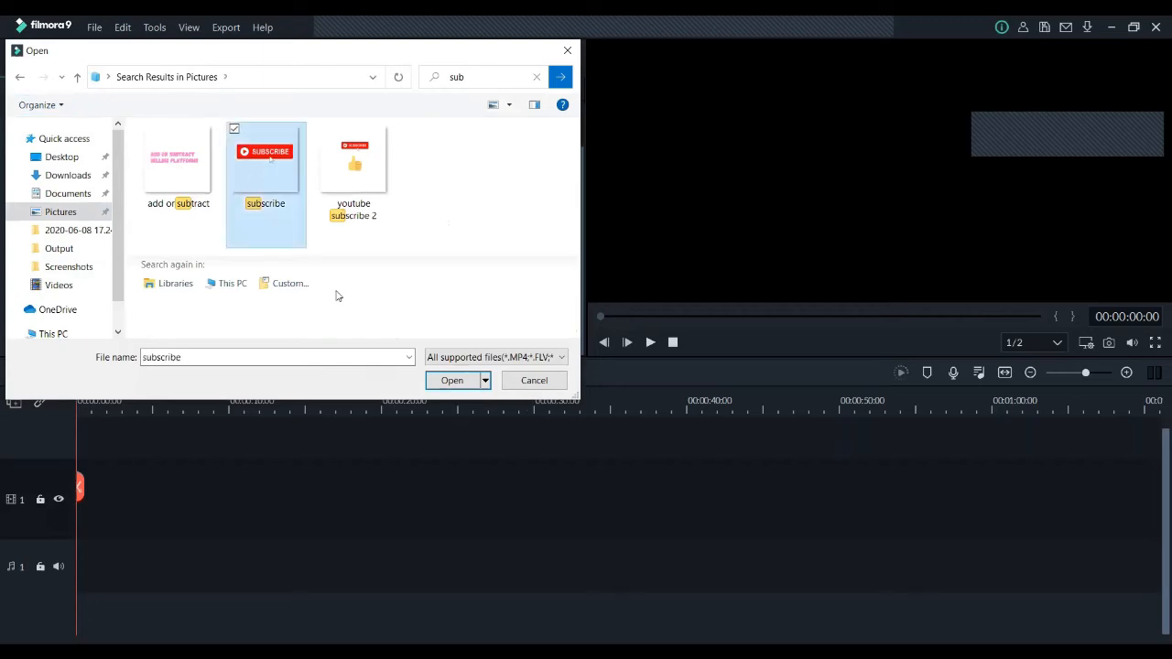
{"action": "left_click", "coordinate": [461, 382]}
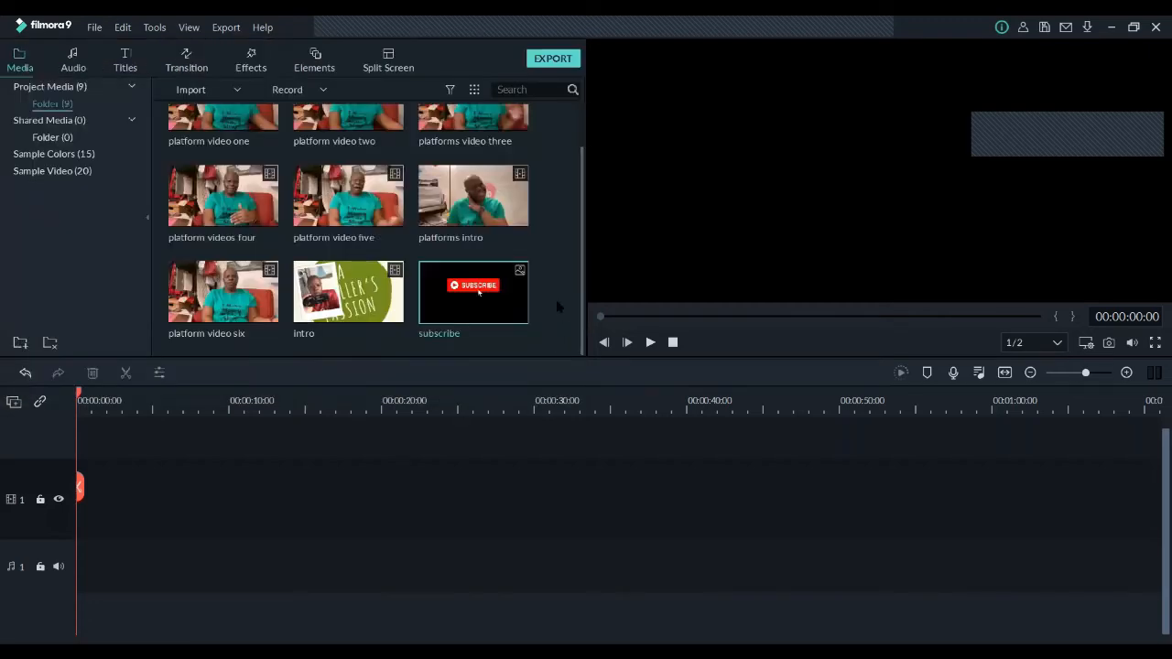
- Search the Pictures folder for "thumbs" and import the "thumbs up" image into the project media
{"action": "right_click", "coordinate": [557, 302]}
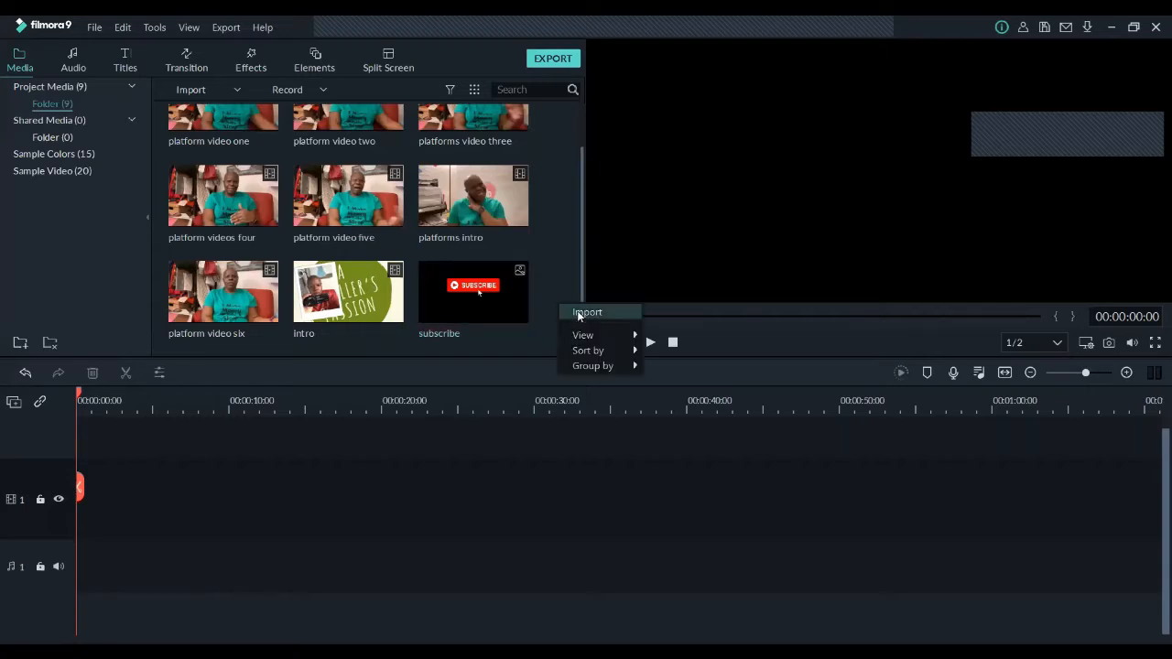
{"action": "left_click", "coordinate": [584, 312]}
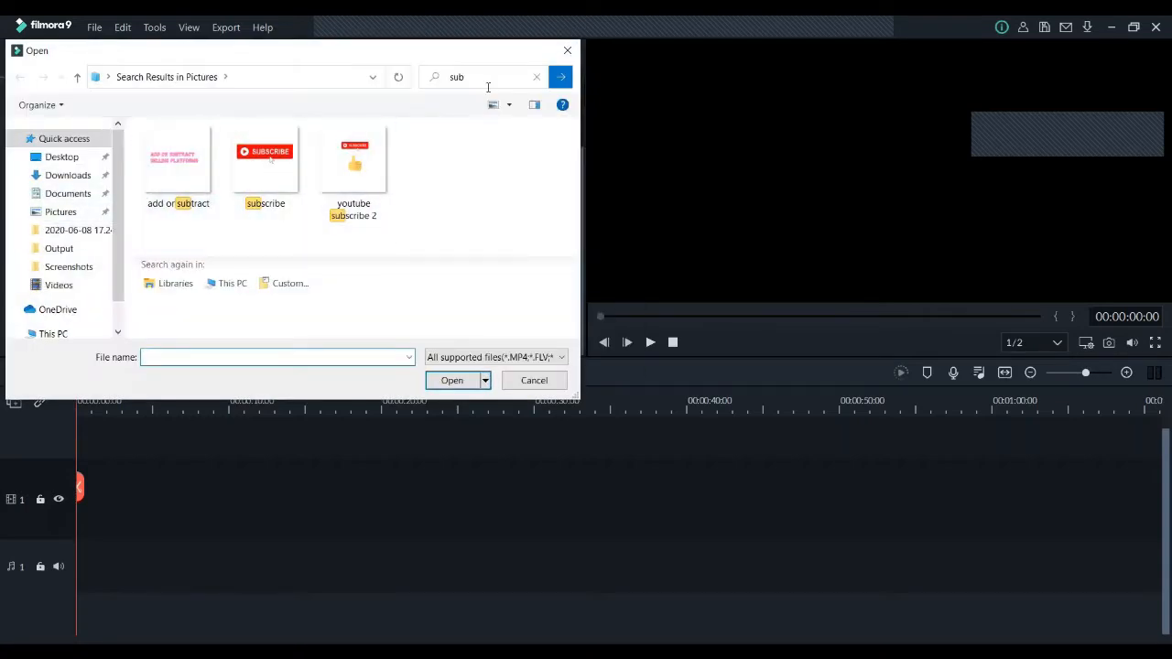
{"action": "left_click", "coordinate": [536, 77]}
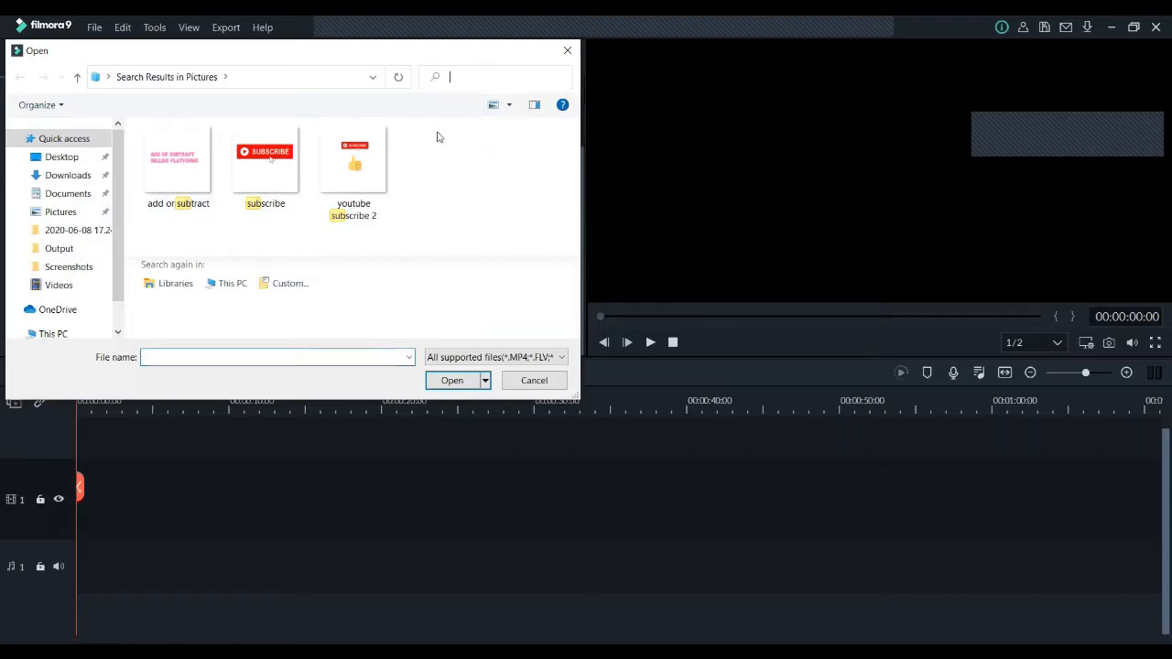
{"action": "left_click", "coordinate": [58, 211]}
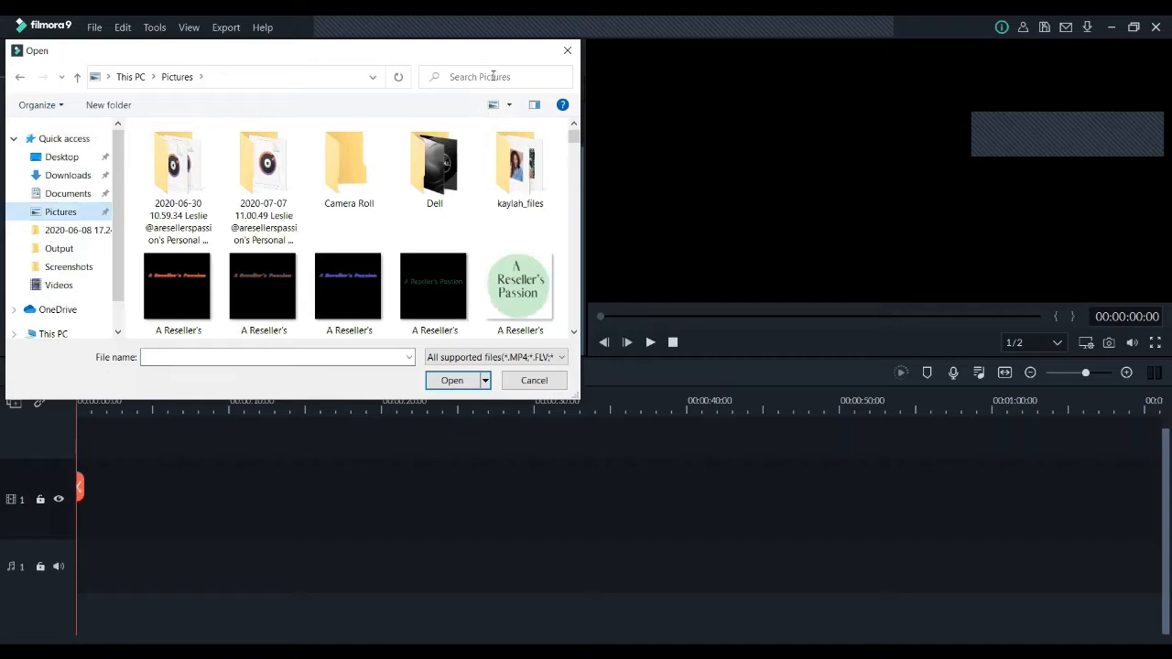
{"action": "left_click", "coordinate": [493, 76]}
{"action": "type", "text": "thum"}
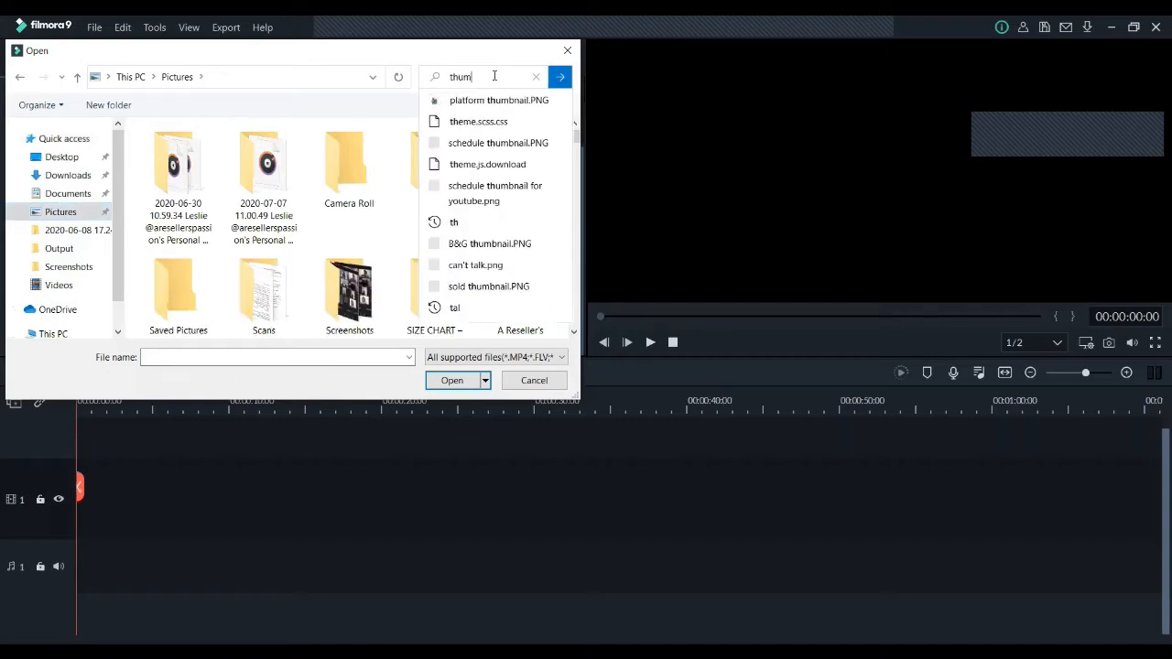
{"action": "type", "text": "bs"}
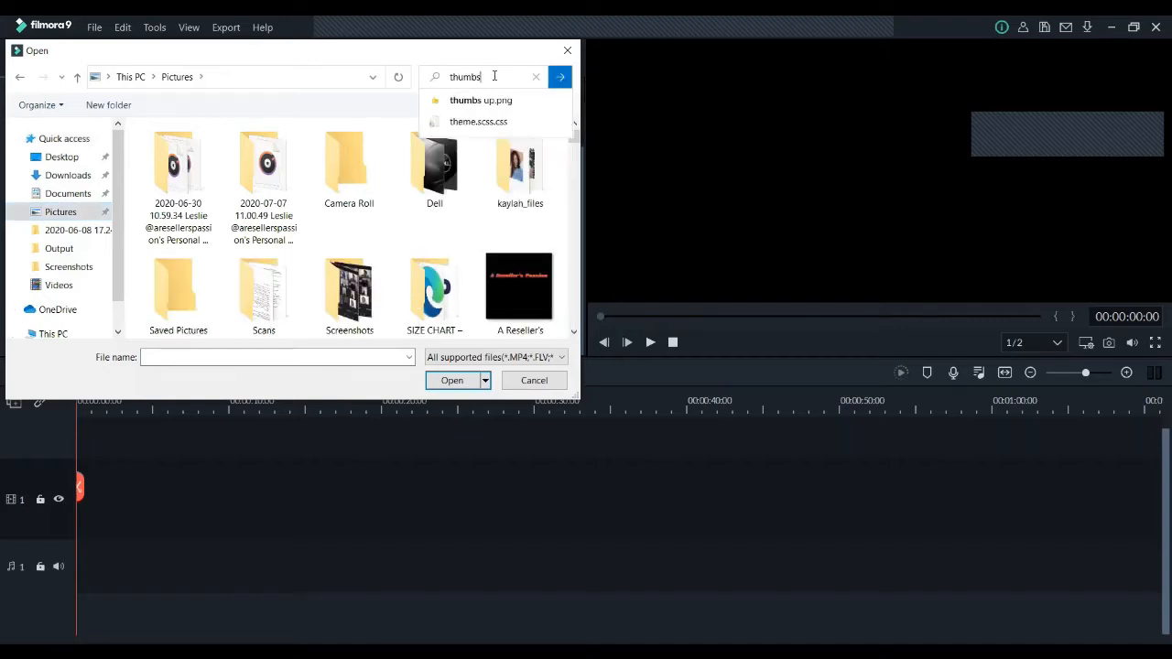
{"action": "key", "text": "Return"}
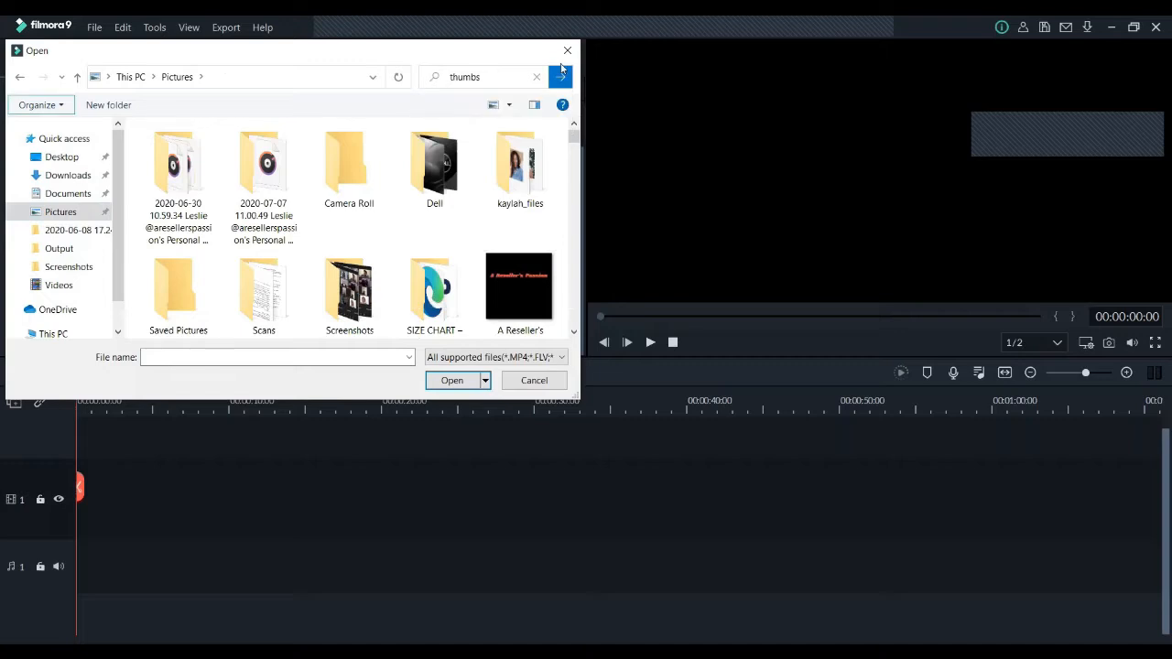
{"action": "left_click", "coordinate": [164, 160]}
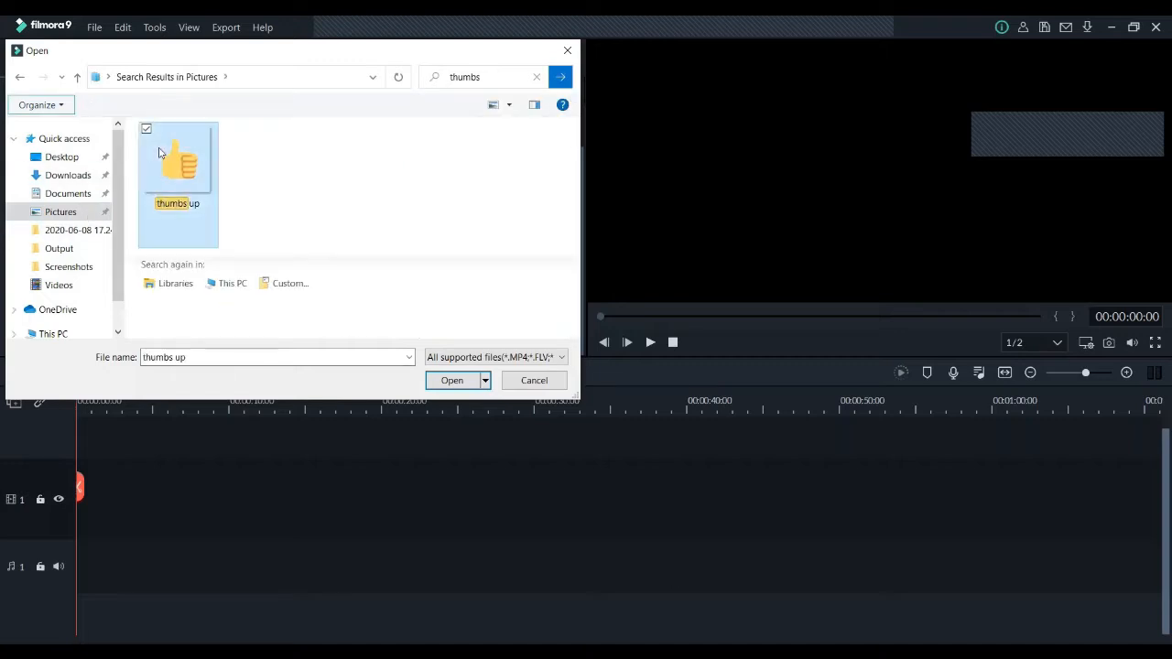
{"action": "left_click", "coordinate": [452, 379]}
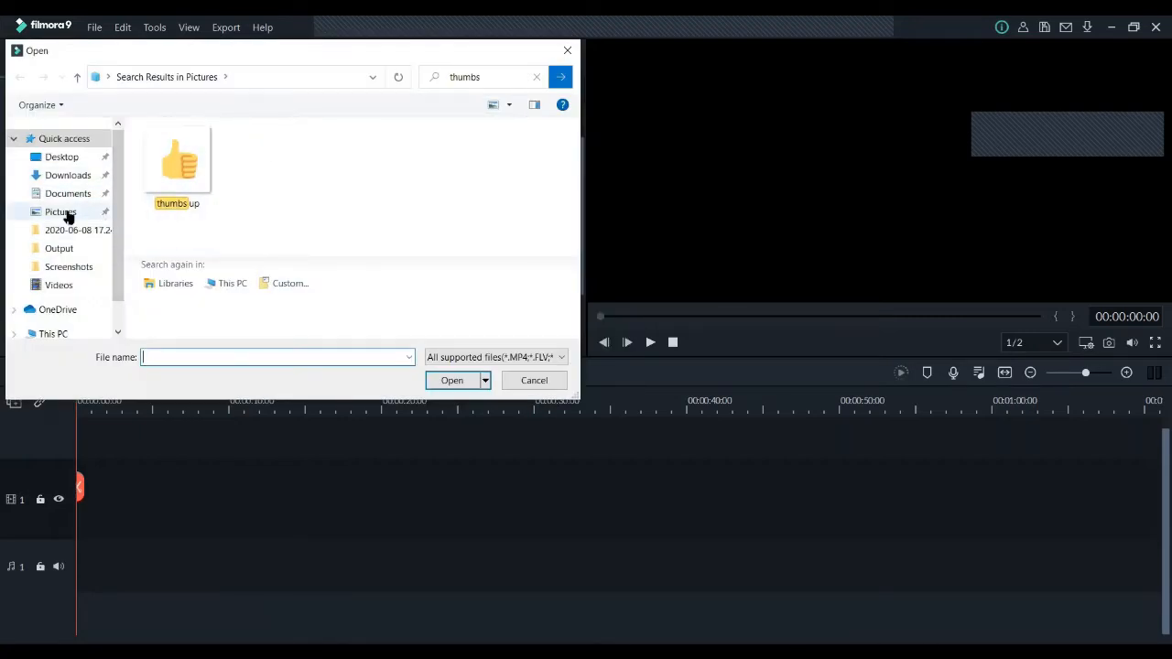
- Search the Pictures folder for "bell" and import the "reminder bell" image into the project media
{"action": "left_click", "coordinate": [60, 211]}
{"action": "left_click", "coordinate": [523, 80]}
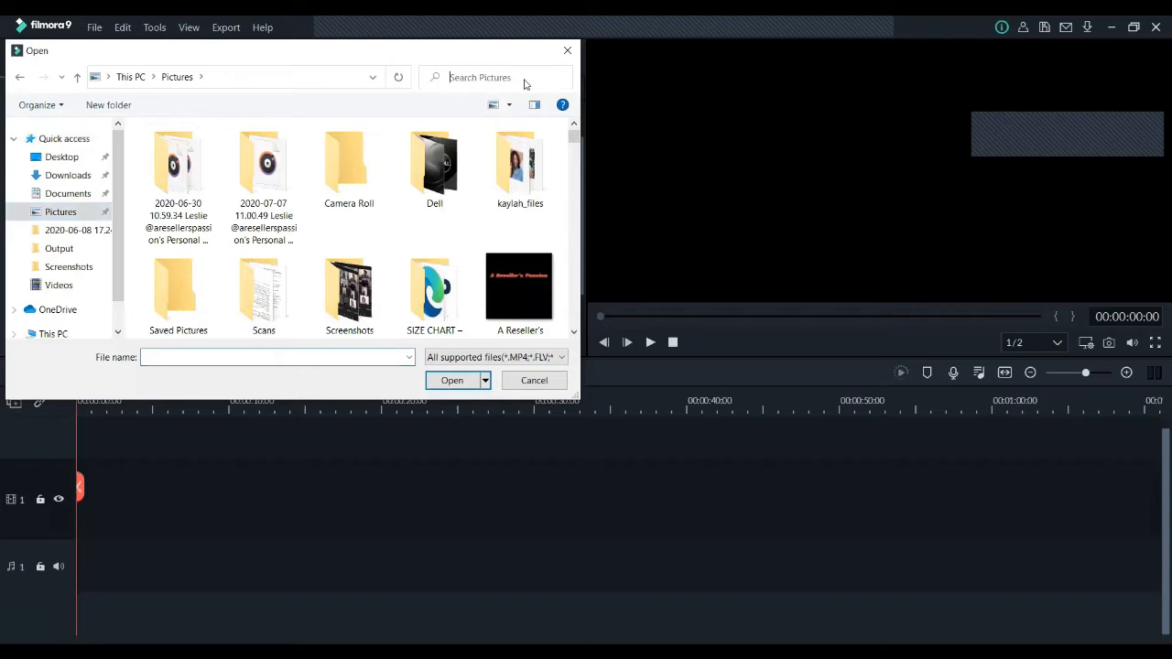
{"action": "type", "text": "bell"}
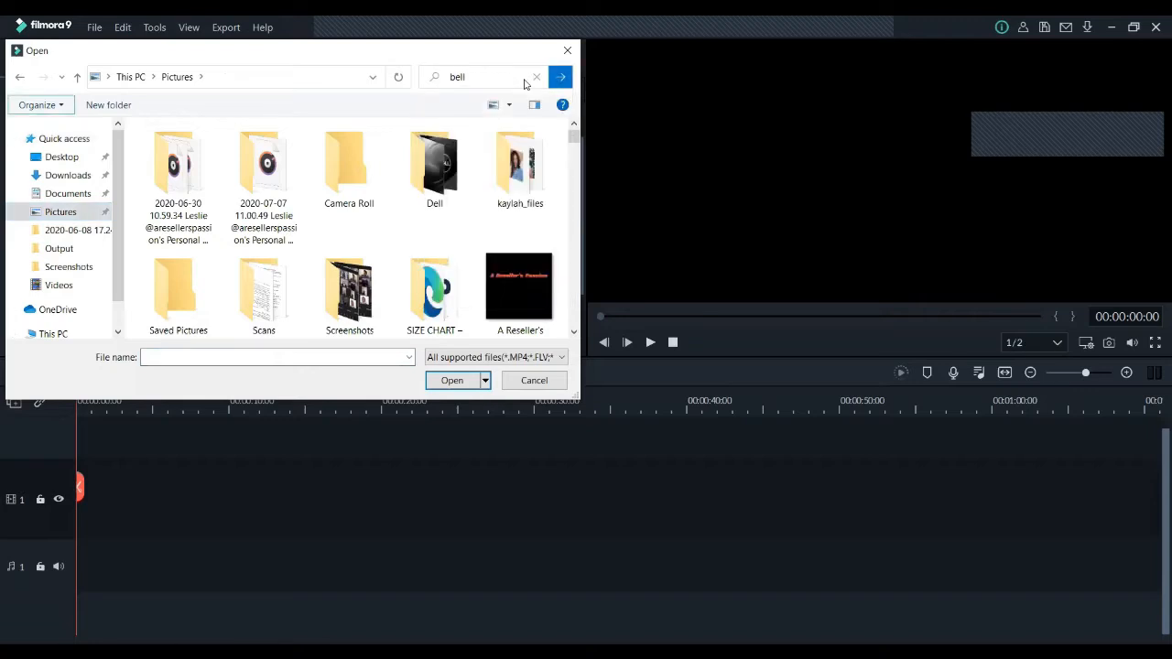
{"action": "left_click", "coordinate": [179, 169]}
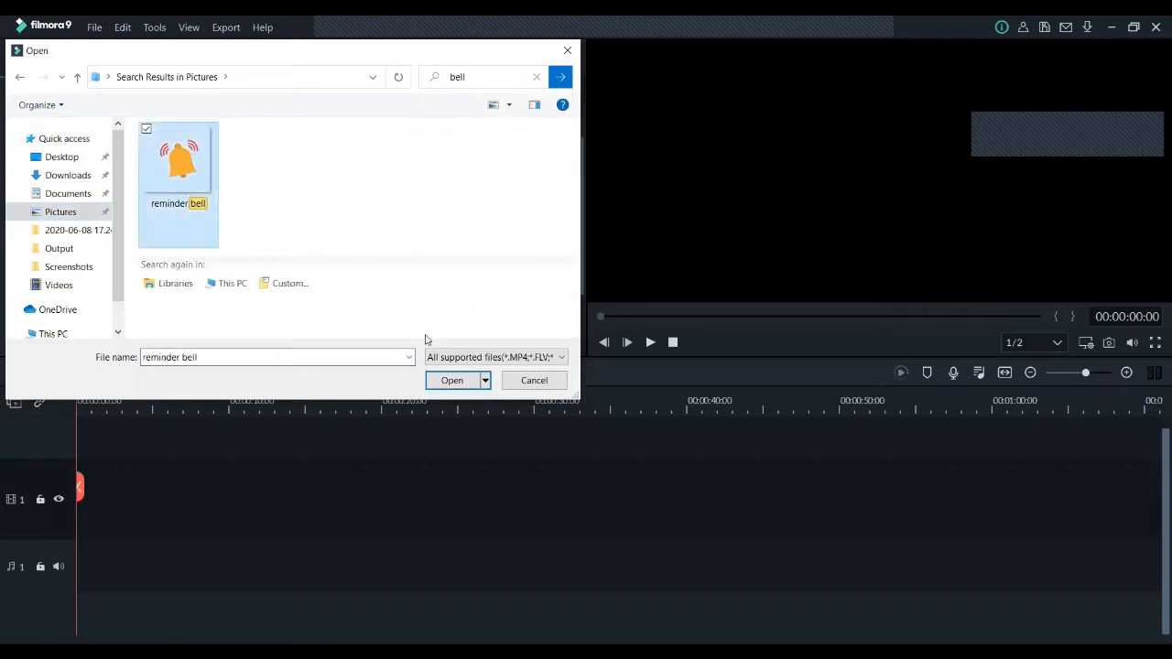
{"action": "left_click", "coordinate": [449, 381]}
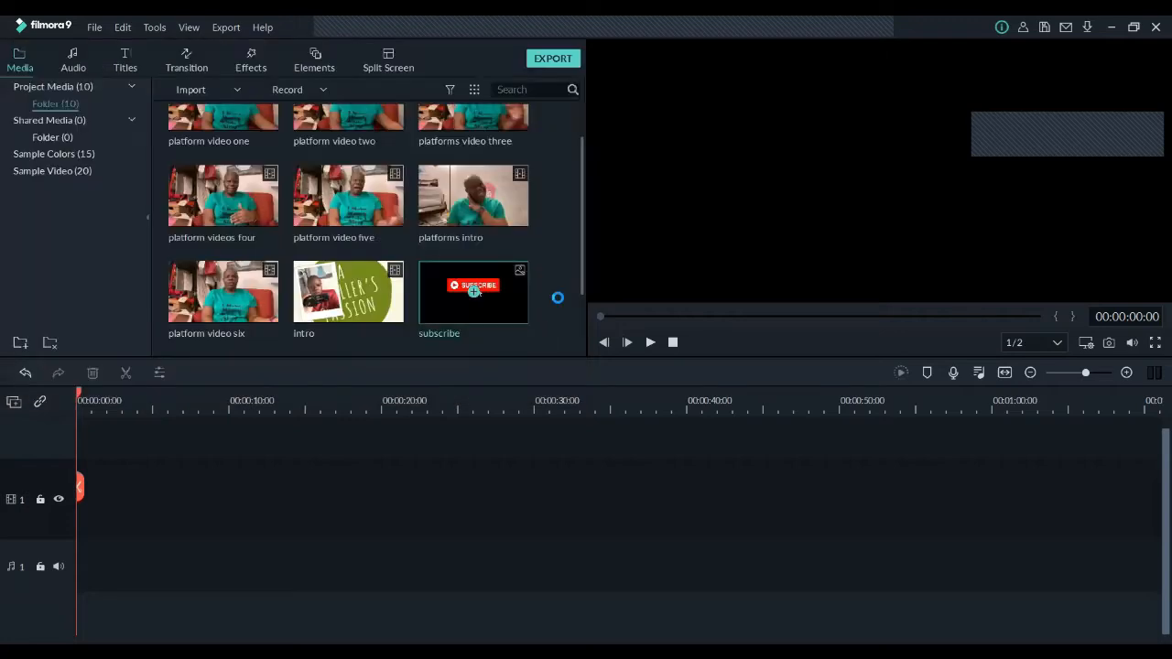
- Search the Pictures folder for "join" and import the image named exactly "join" into the project media
{"action": "right_click", "coordinate": [534, 284]}
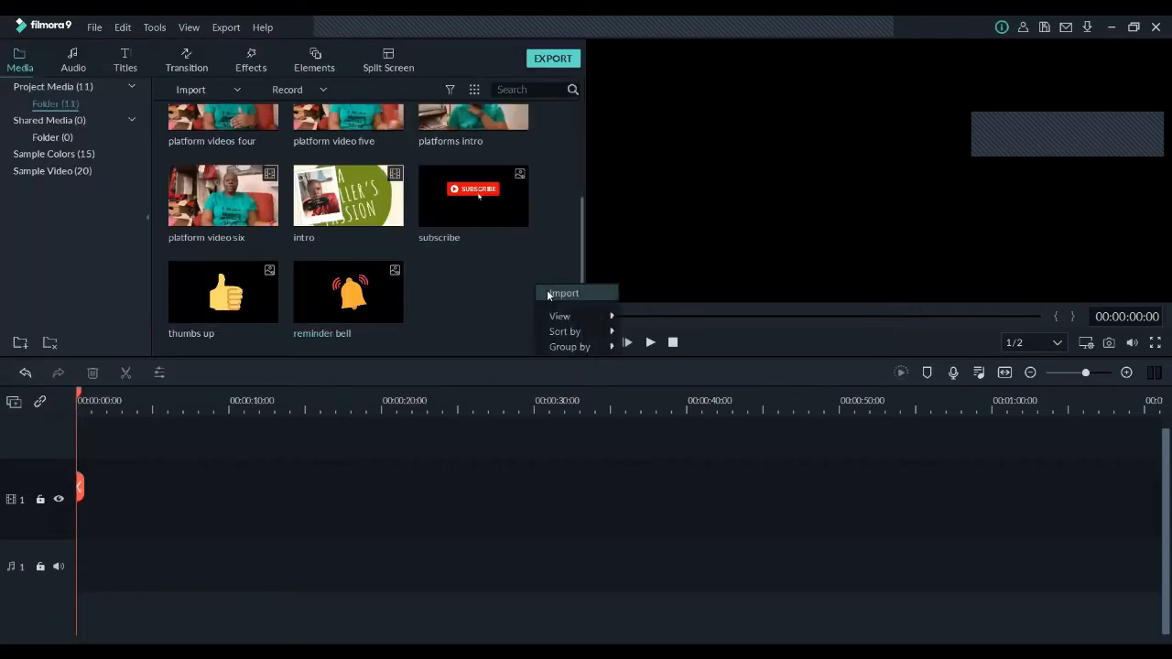
{"action": "left_click", "coordinate": [547, 294]}
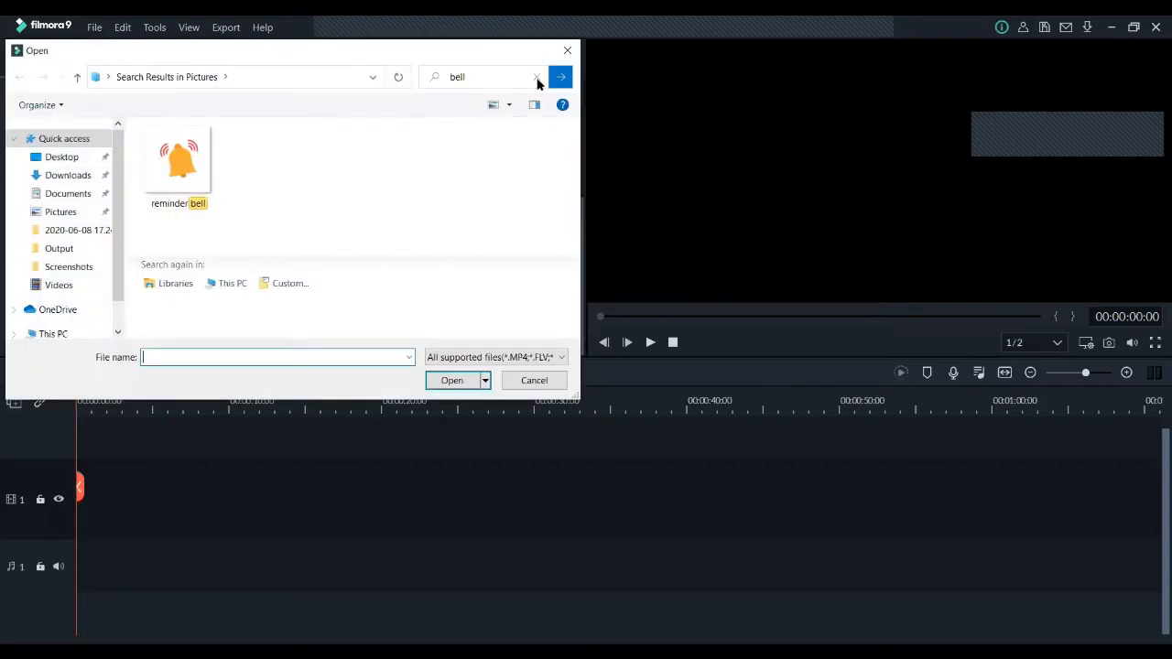
{"action": "left_click", "coordinate": [64, 211]}
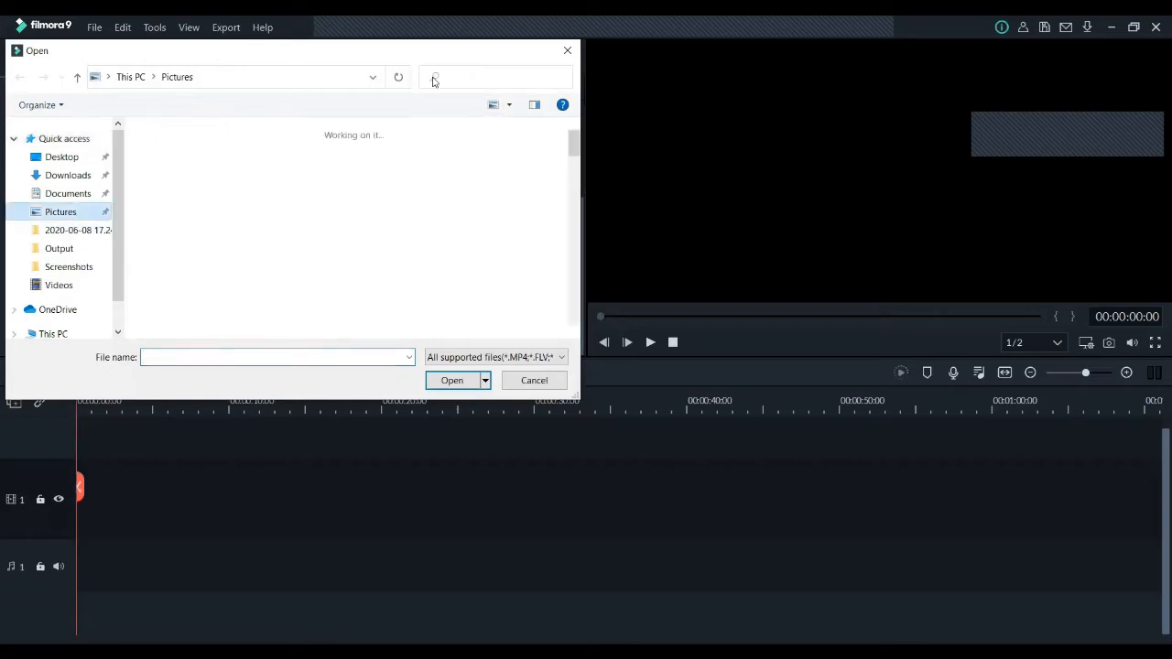
{"action": "left_click", "coordinate": [466, 81]}
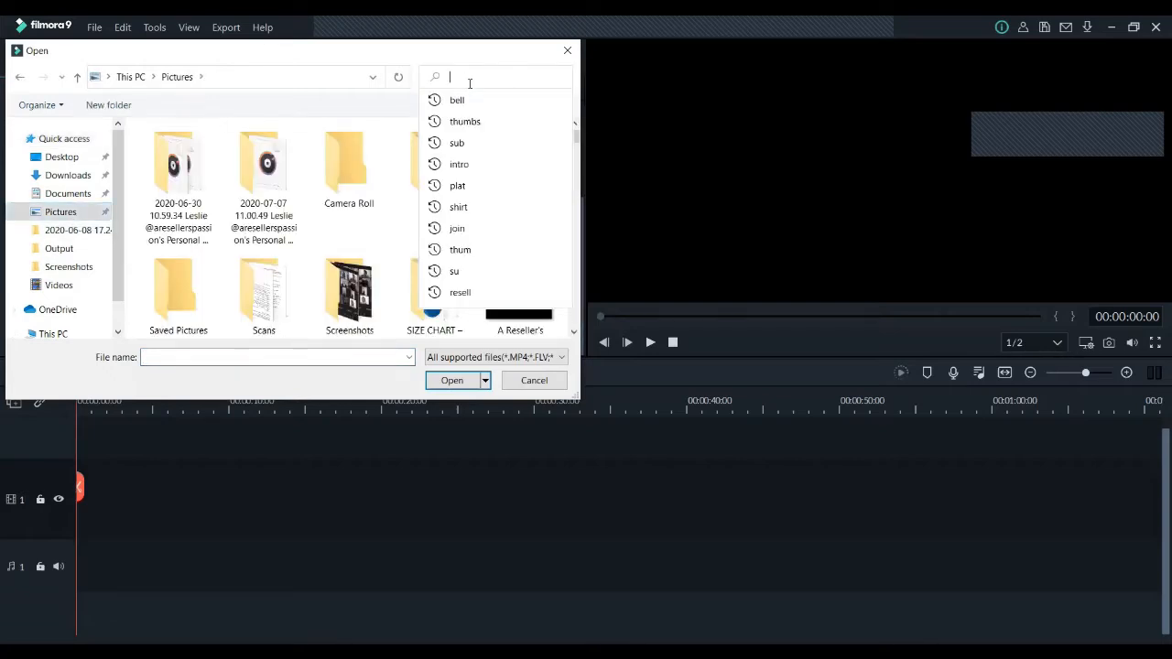
{"action": "type", "text": "join"}
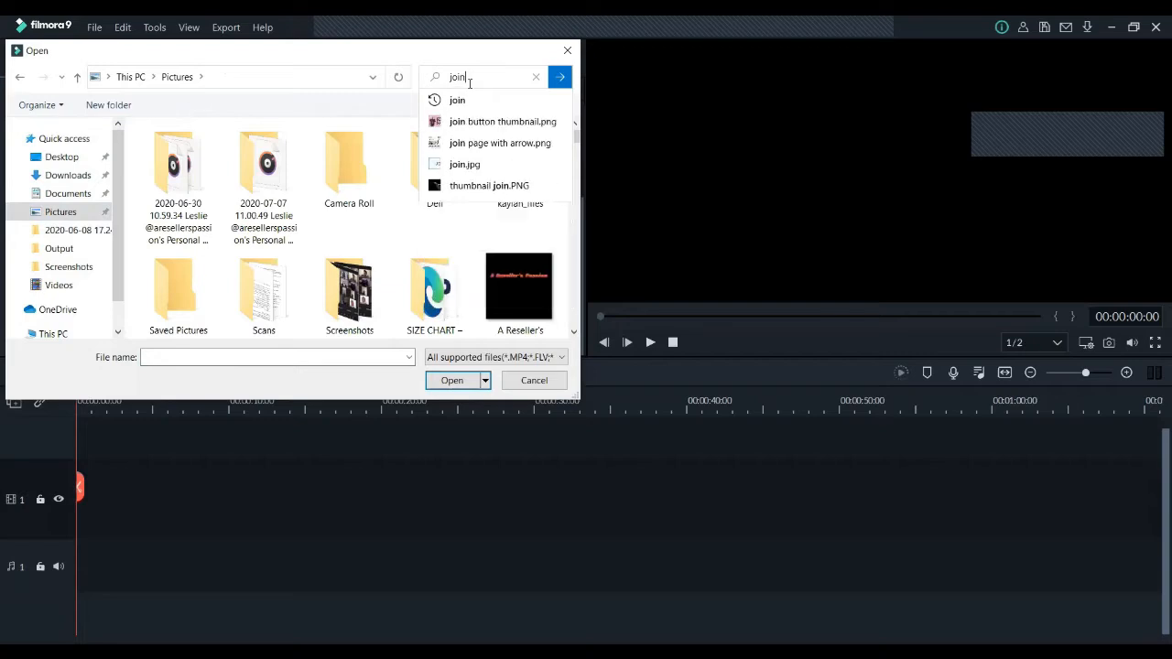
{"action": "key", "text": "Return"}
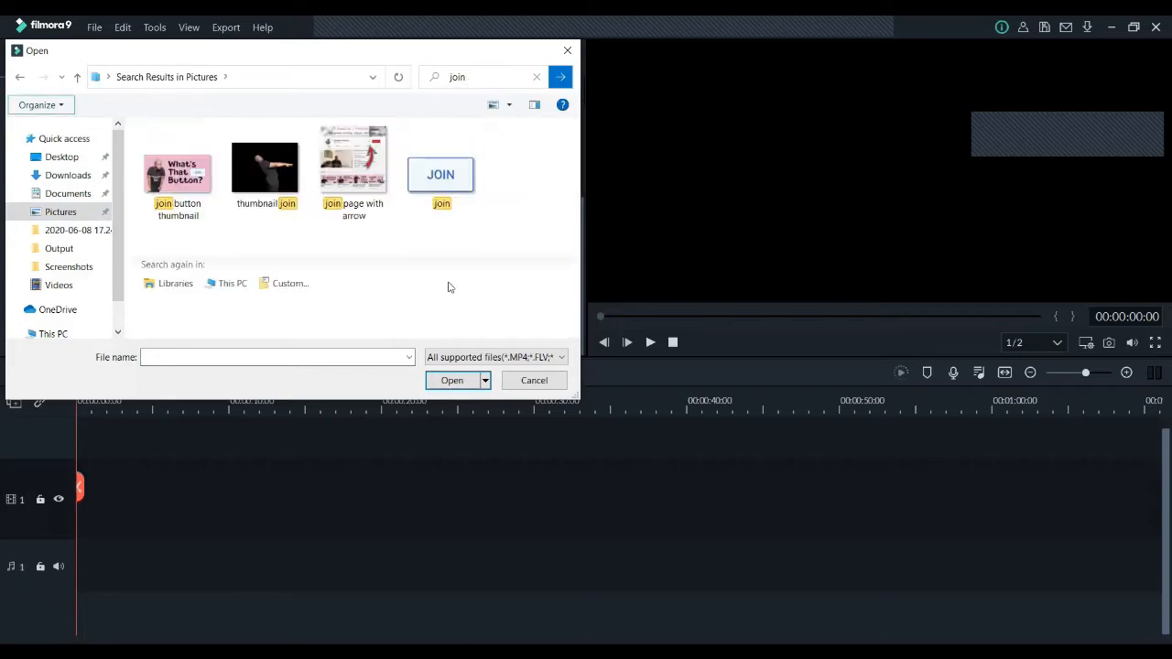
{"action": "left_click", "coordinate": [453, 180]}
{"action": "left_click", "coordinate": [448, 384]}
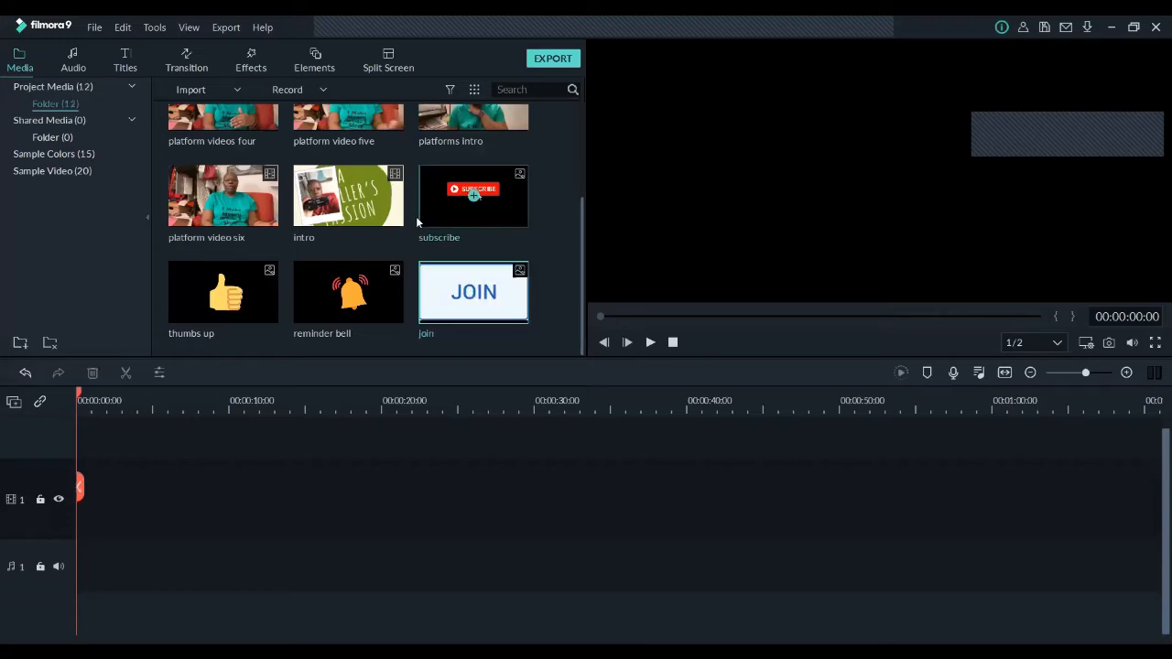
- Search the Pictures folder for "shirt" and import the "t on shirt" image into the project media
{"action": "right_click", "coordinate": [551, 317]}
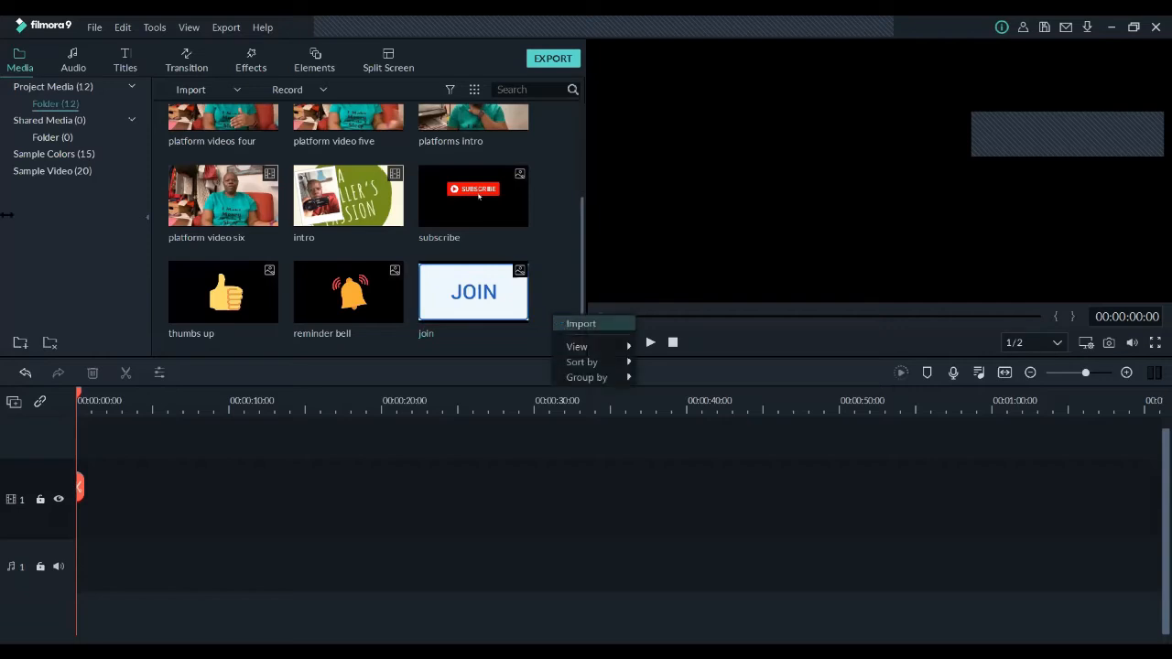
{"action": "left_click", "coordinate": [580, 323]}
{"action": "left_click", "coordinate": [60, 212]}
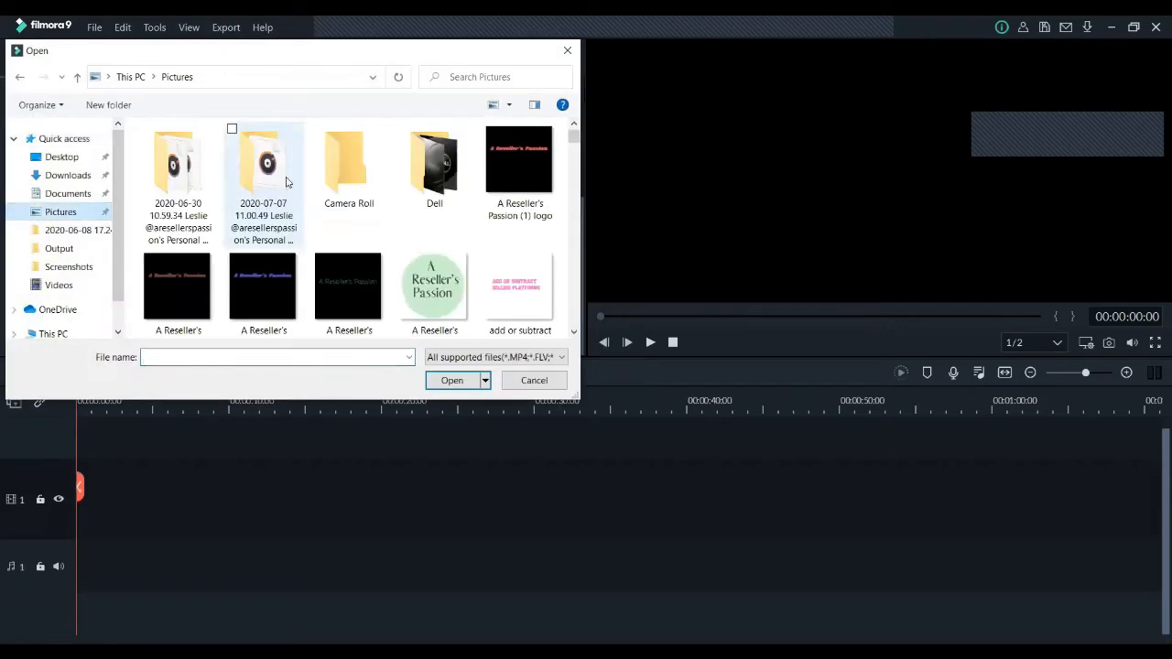
{"action": "left_click", "coordinate": [485, 79]}
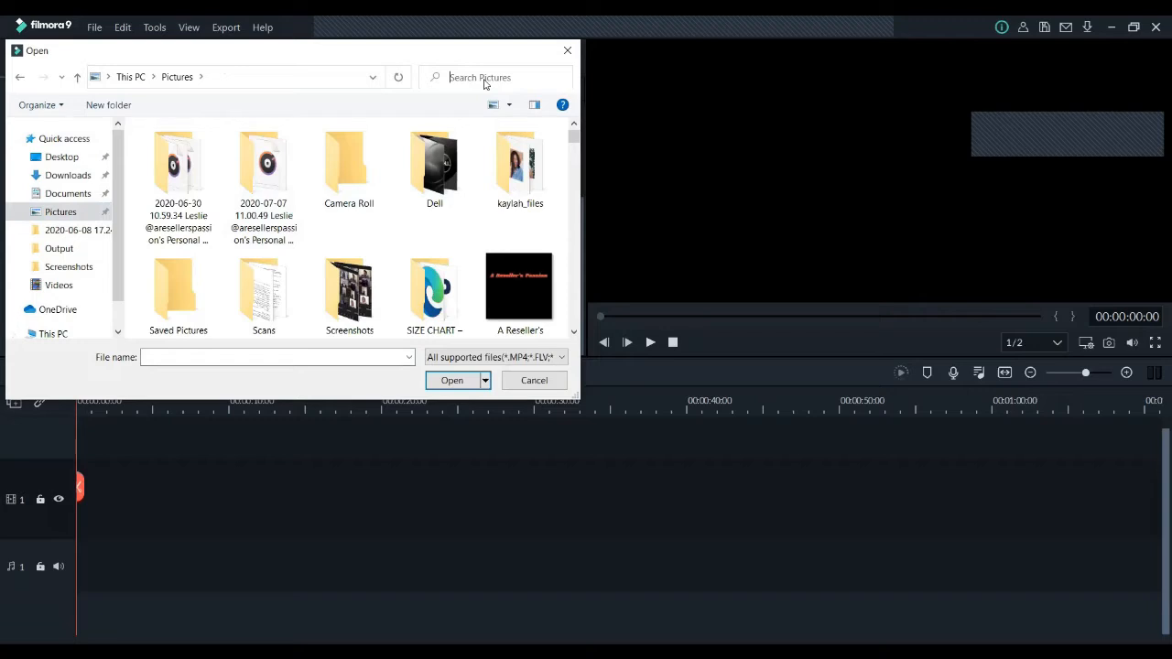
{"action": "type", "text": "shirt"}
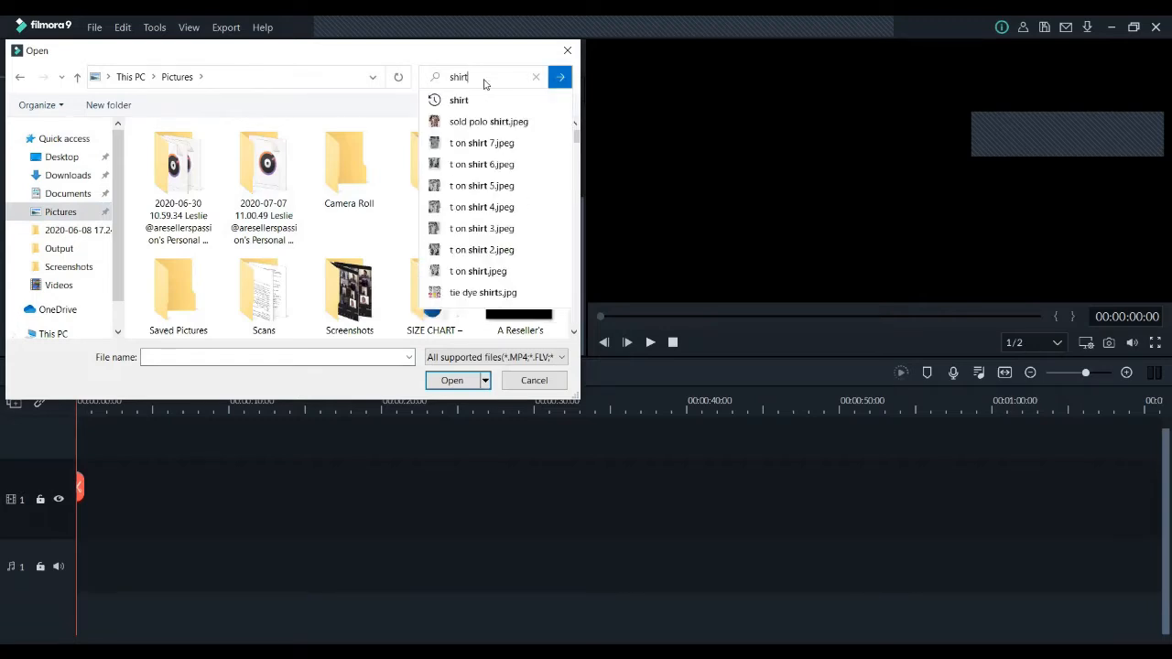
{"action": "key", "text": "Return"}
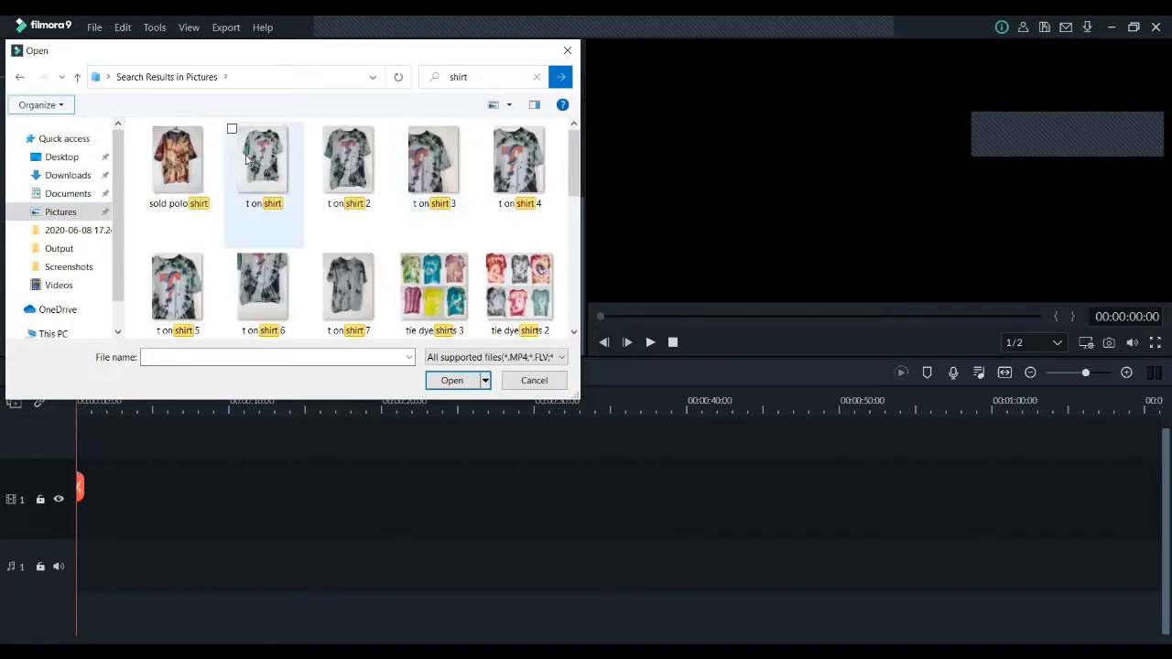
{"action": "left_click", "coordinate": [264, 165]}
{"action": "left_click", "coordinate": [452, 380]}
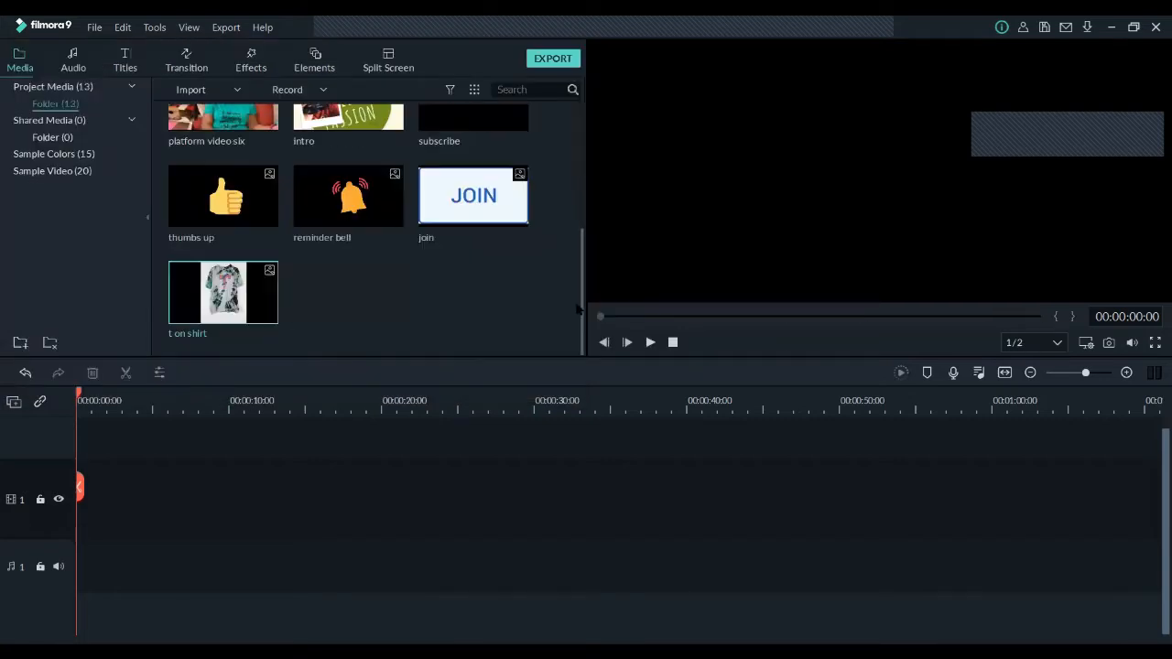
- Place the "platforms intro" clip at the start of video track 1, matching the project settings to the media at 1280 x 720 24fps
{"action": "scroll", "coordinate": [557, 293], "scroll_direction": "up", "scroll_amount": 5}
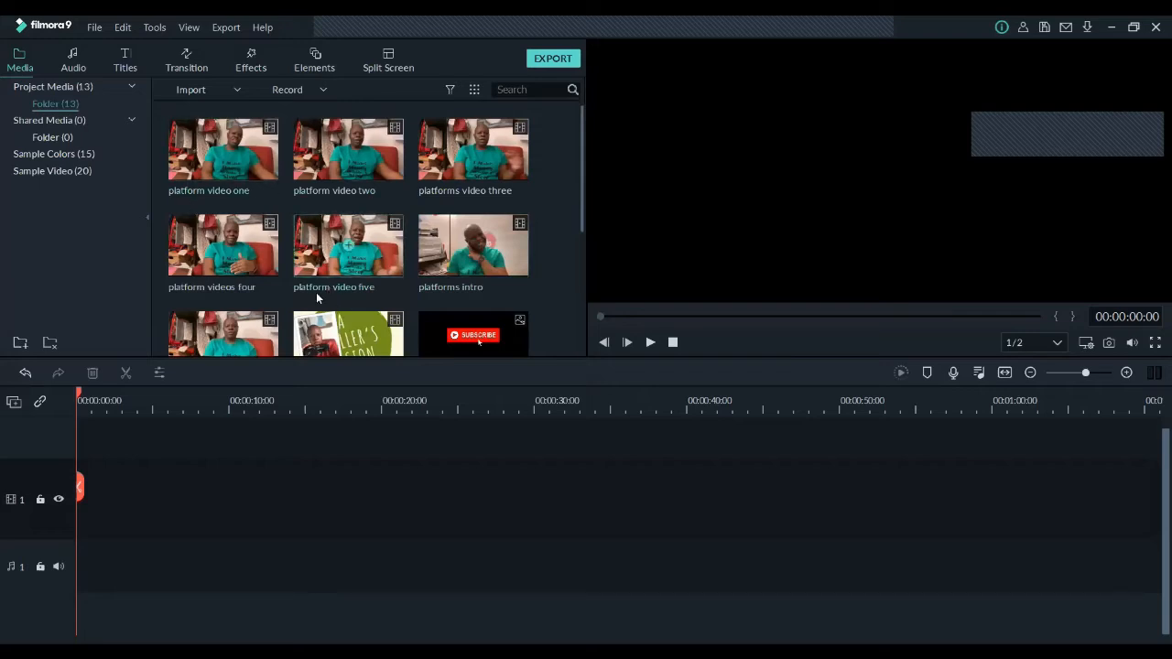
{"action": "scroll", "coordinate": [317, 297], "scroll_direction": "down", "scroll_amount": 5}
{"action": "scroll", "coordinate": [256, 233], "scroll_direction": "up", "scroll_amount": 5}
{"action": "scroll", "coordinate": [375, 341], "scroll_direction": "down", "scroll_amount": 5}
{"action": "scroll", "coordinate": [375, 341], "scroll_direction": "up", "scroll_amount": 5}
{"action": "left_click", "coordinate": [474, 247]}
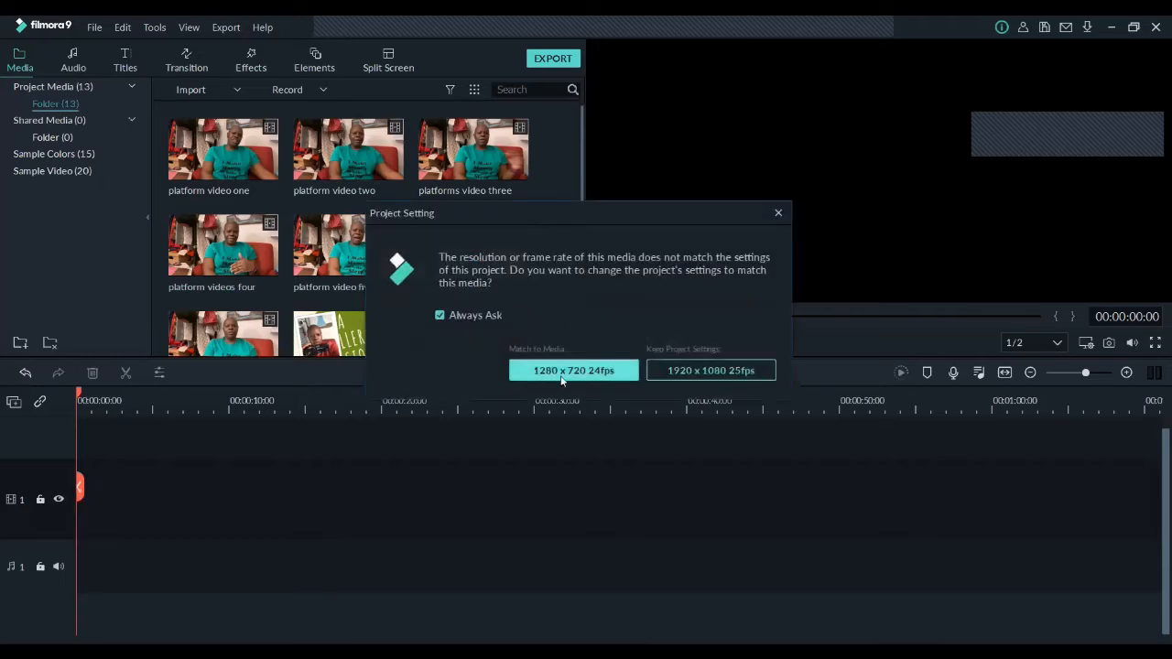
{"action": "key", "text": "Return"}
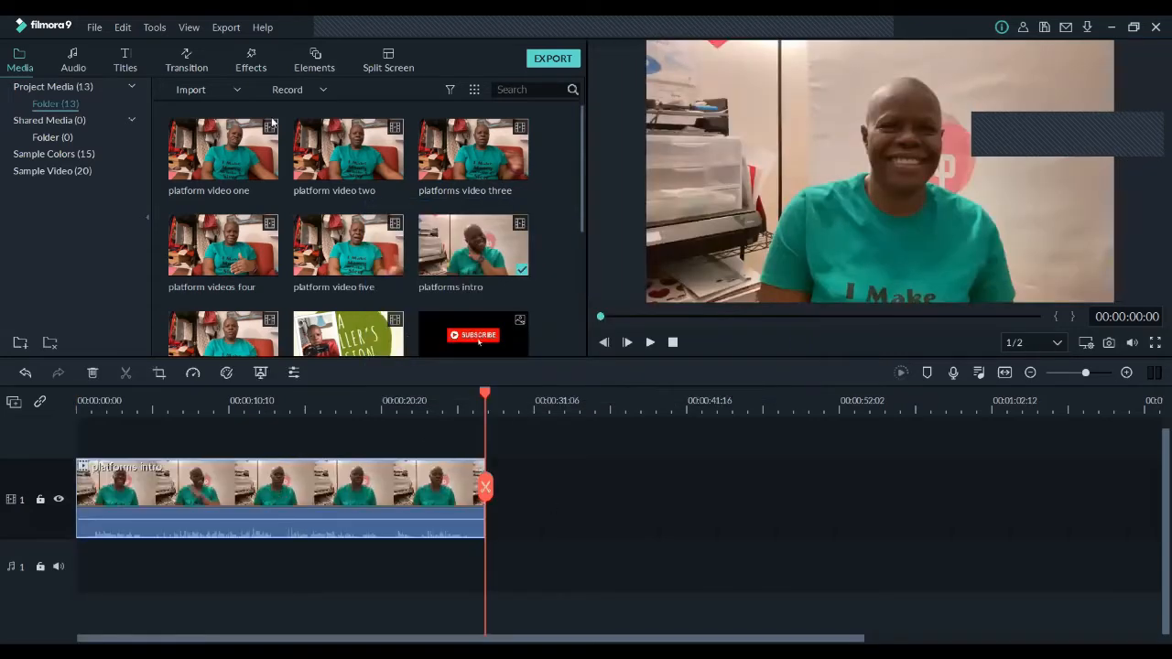
- Add the channel "intro" clip to video track 1 directly after "platforms intro"
{"action": "scroll", "coordinate": [513, 249], "scroll_direction": "down", "scroll_amount": 3}
{"action": "scroll", "coordinate": [513, 249], "scroll_direction": "up", "scroll_amount": 3}
{"action": "left_click", "coordinate": [511, 496]}
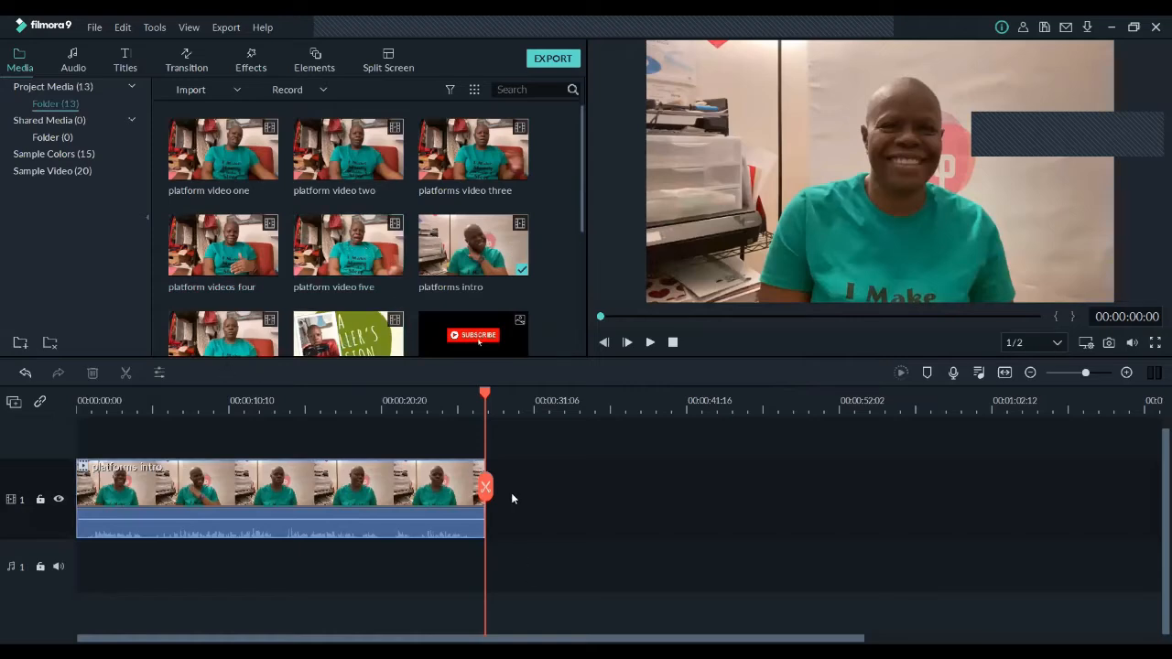
{"action": "left_click", "coordinate": [347, 342]}
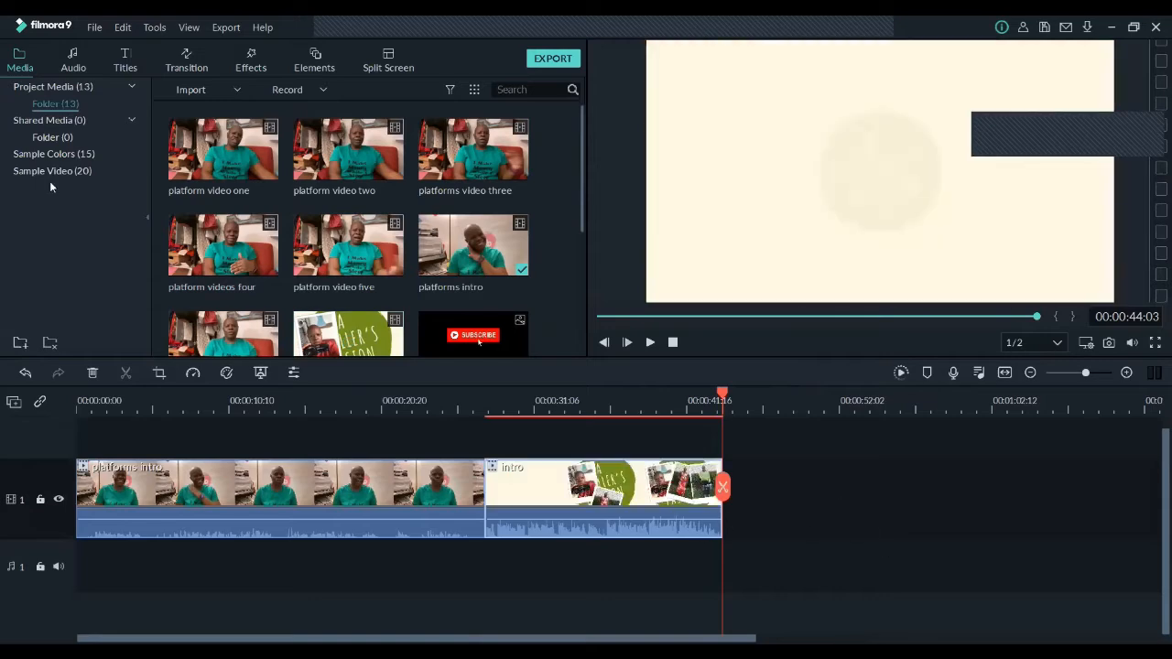
{"action": "left_click", "coordinate": [789, 510]}
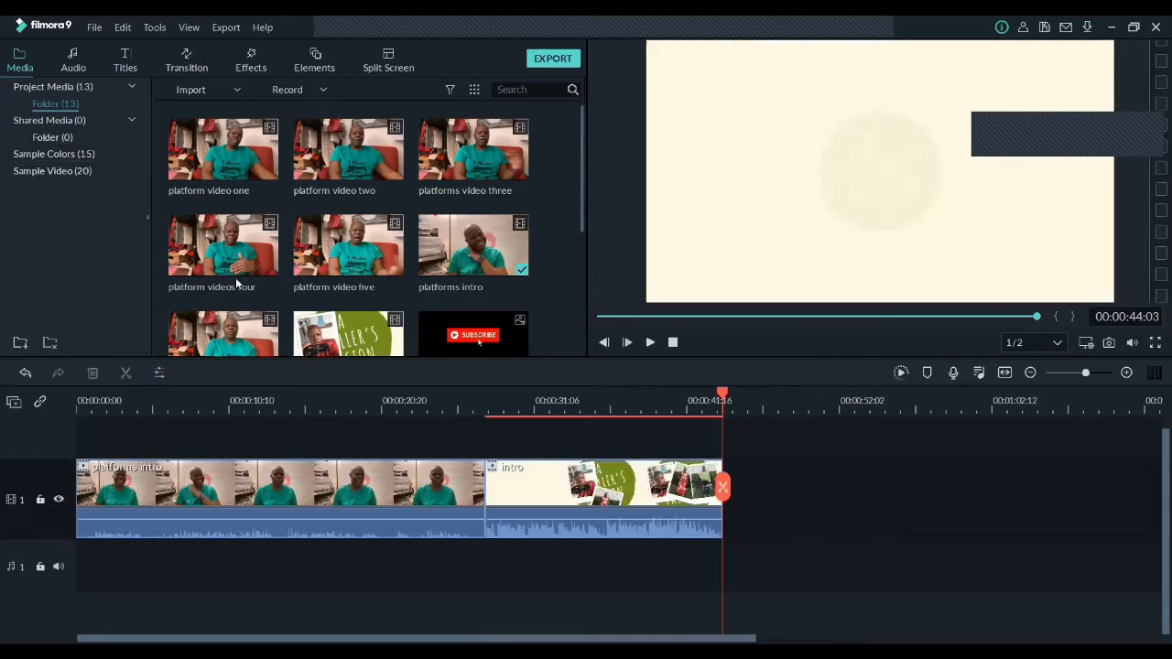
- Append platform videos one, two and three in order to video track 1 after the channel intro
{"action": "left_click", "coordinate": [225, 151]}
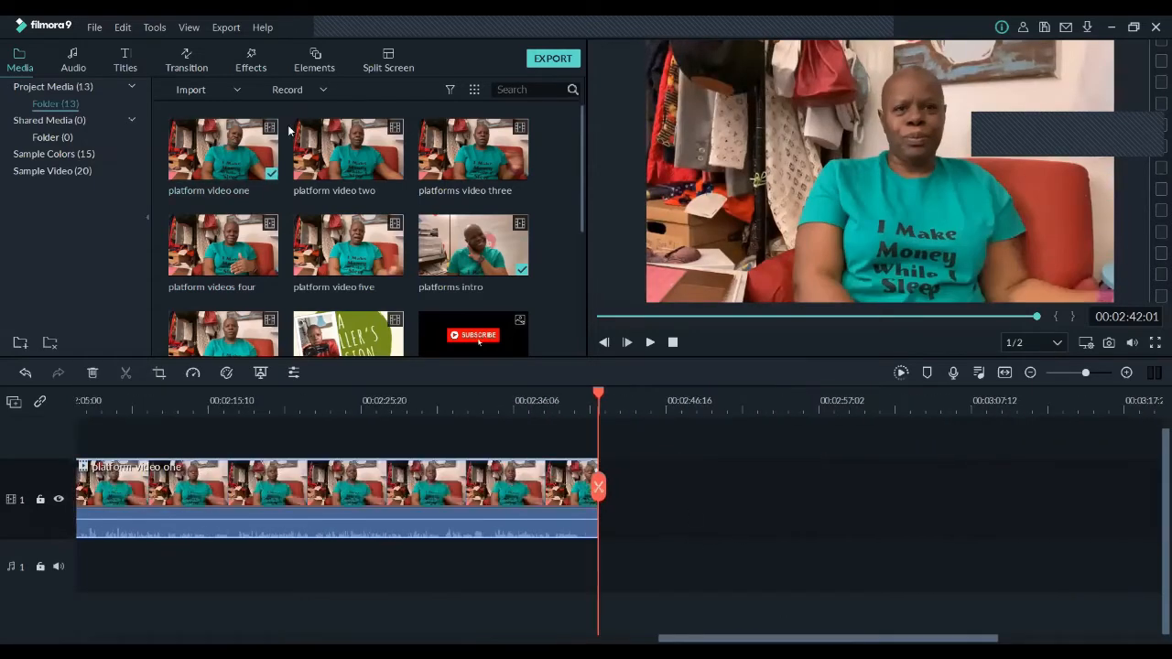
{"action": "left_click", "coordinate": [348, 151]}
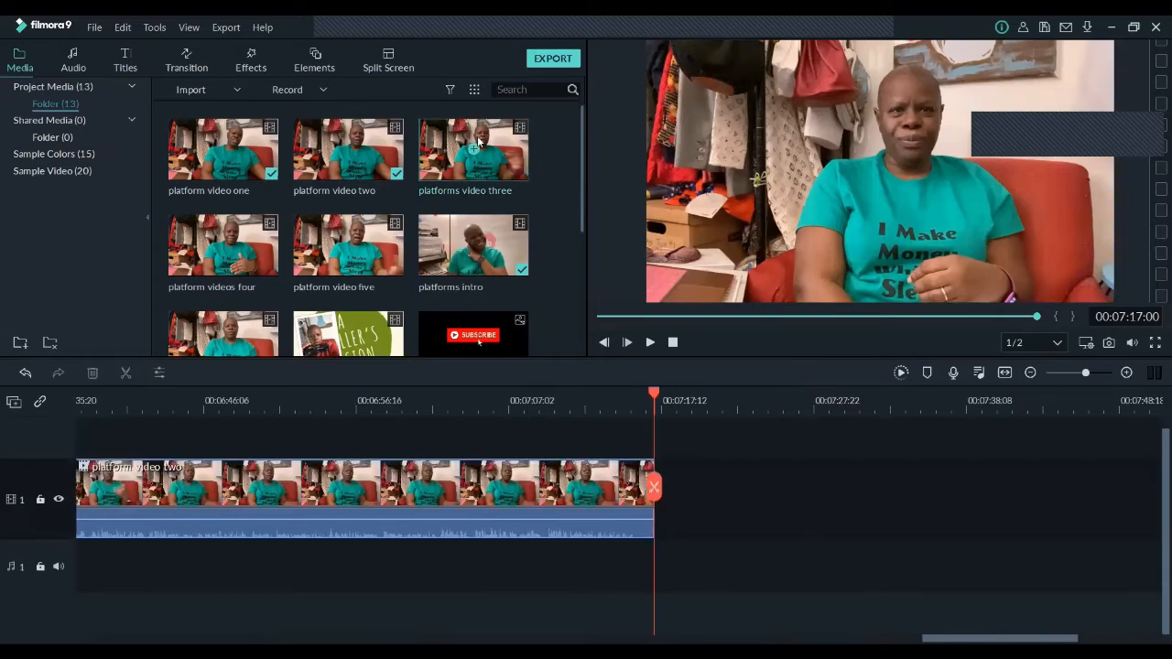
{"action": "left_click_drag", "start_coordinate": [474, 142], "coordinate": [684, 492]}
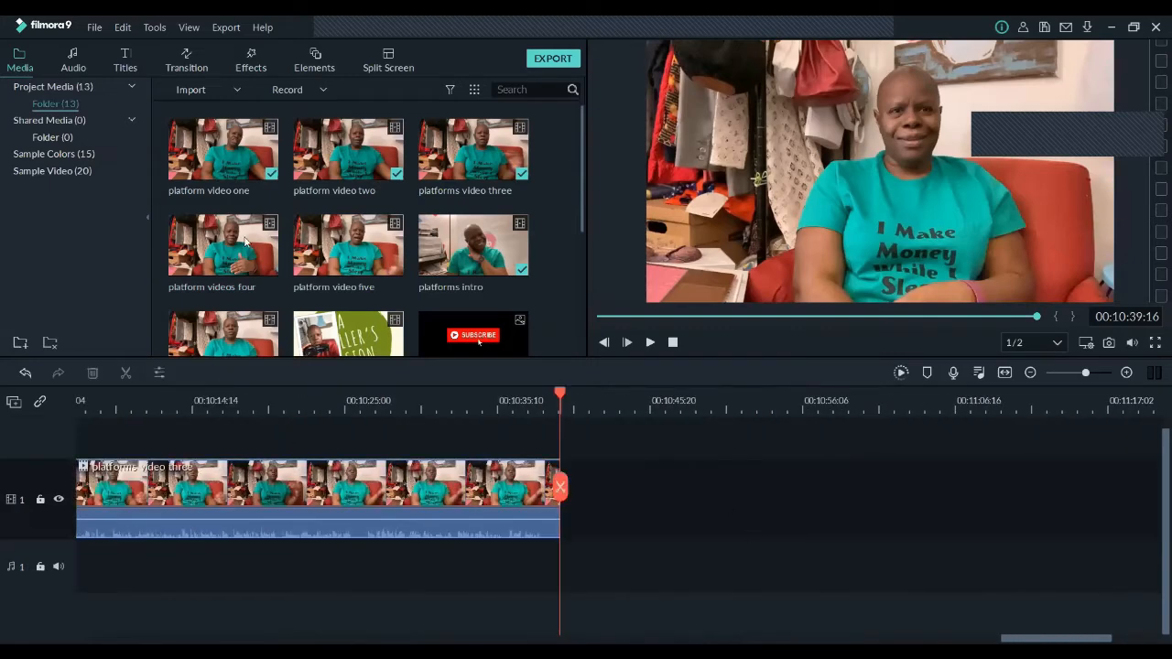
- Append "platform videos four" and "platform video five" in order to video track 1 after platform video three
{"action": "left_click", "coordinate": [230, 252]}
{"action": "left_click_drag", "start_coordinate": [228, 252], "coordinate": [604, 537]}
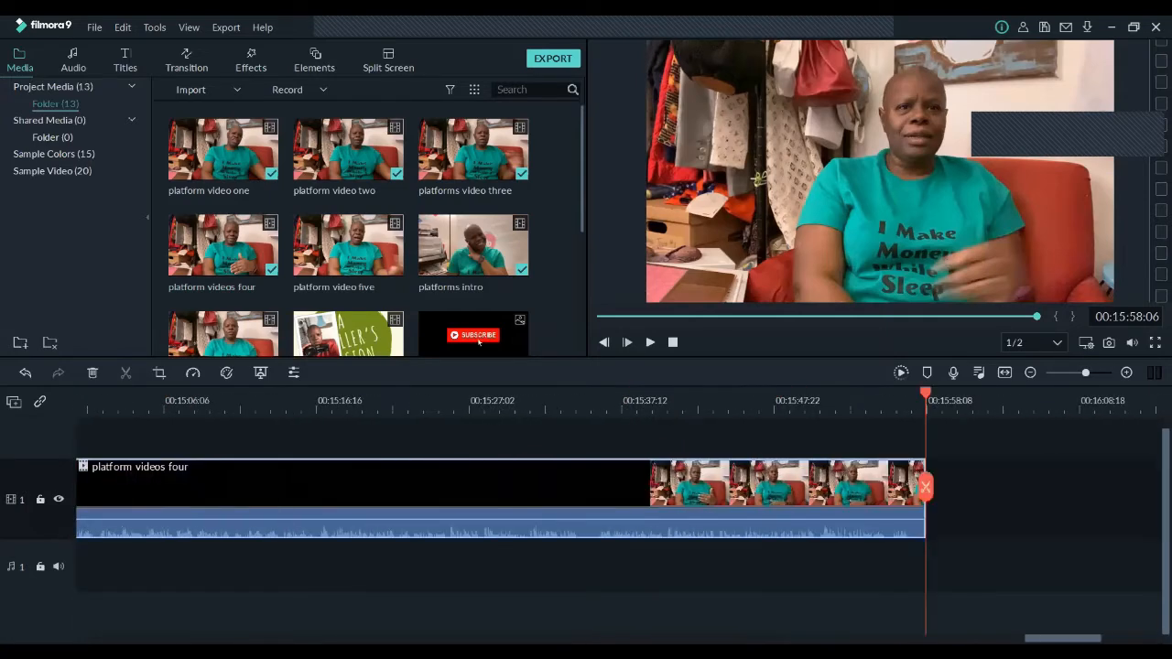
{"action": "left_click", "coordinate": [1037, 448]}
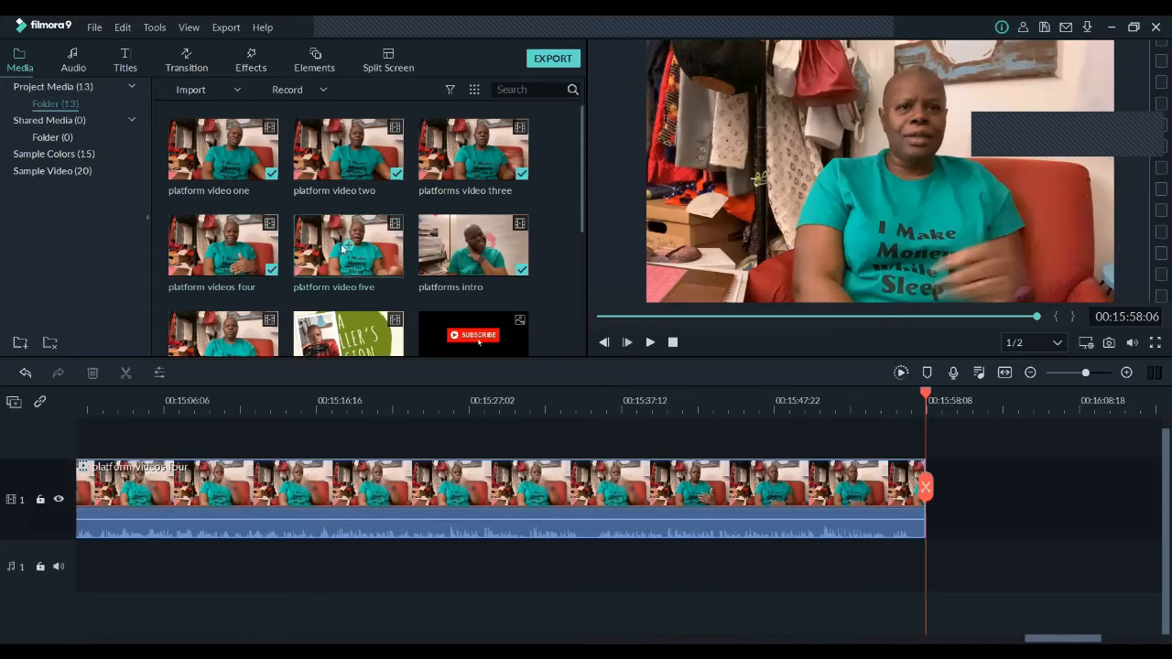
{"action": "left_click", "coordinate": [346, 246]}
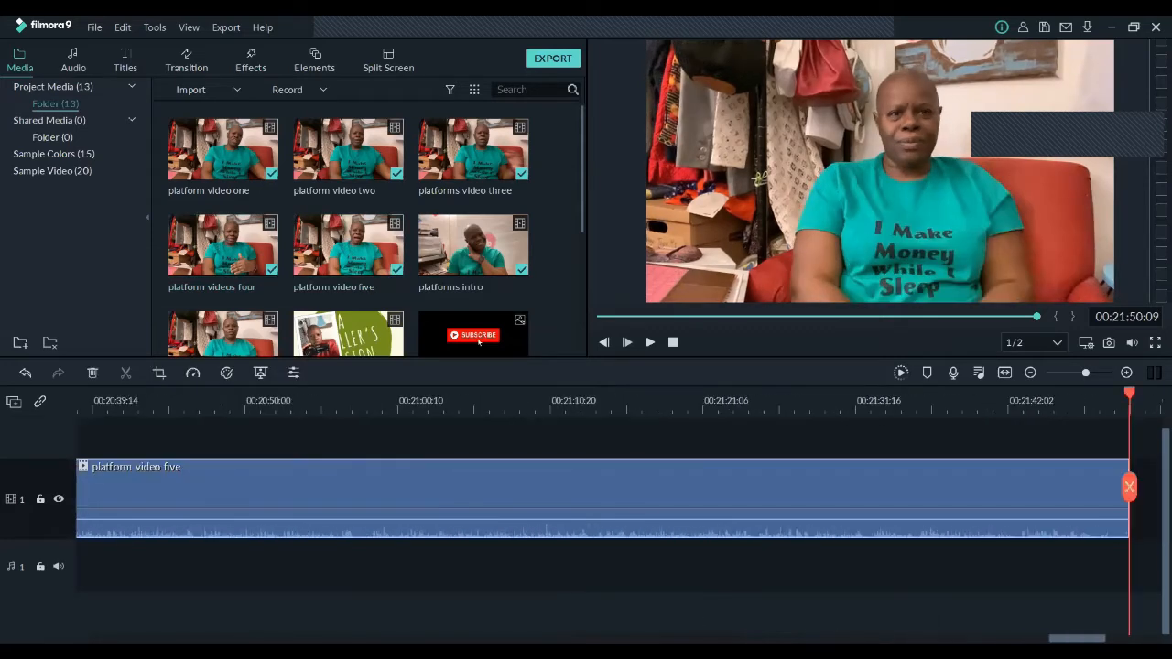
{"action": "left_click", "coordinate": [942, 523]}
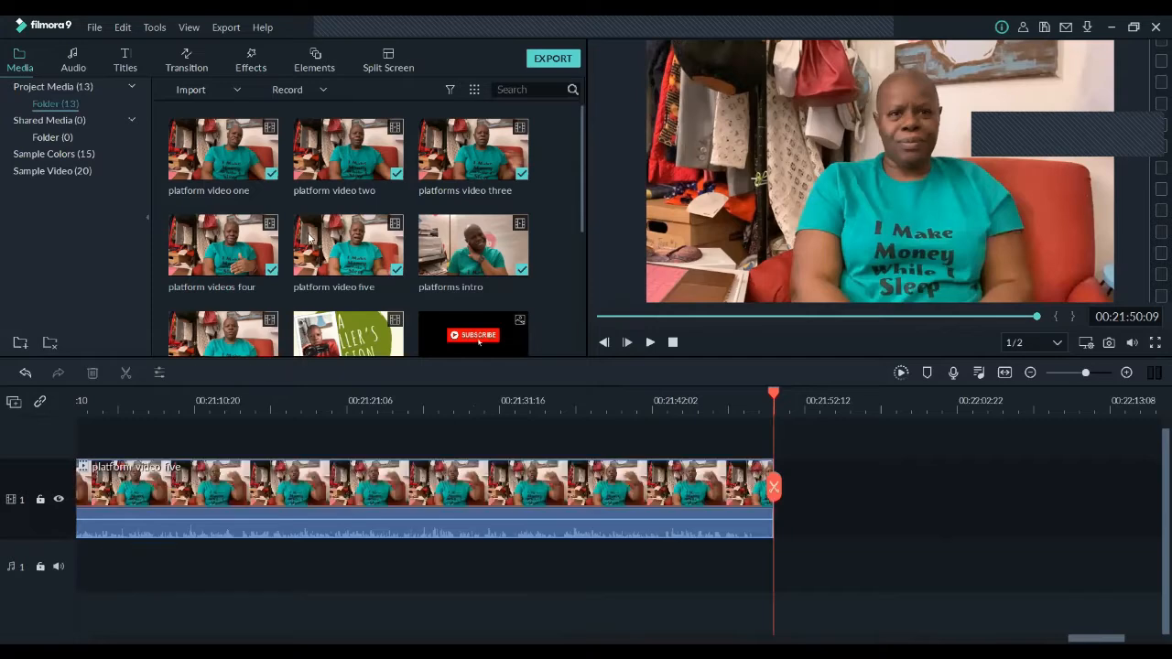
- Append "platform video six" to the end of video track 1 after platform video five
{"action": "scroll", "coordinate": [311, 239], "scroll_direction": "down", "scroll_amount": 3}
{"action": "scroll", "coordinate": [293, 236], "scroll_direction": "up", "scroll_amount": 3}
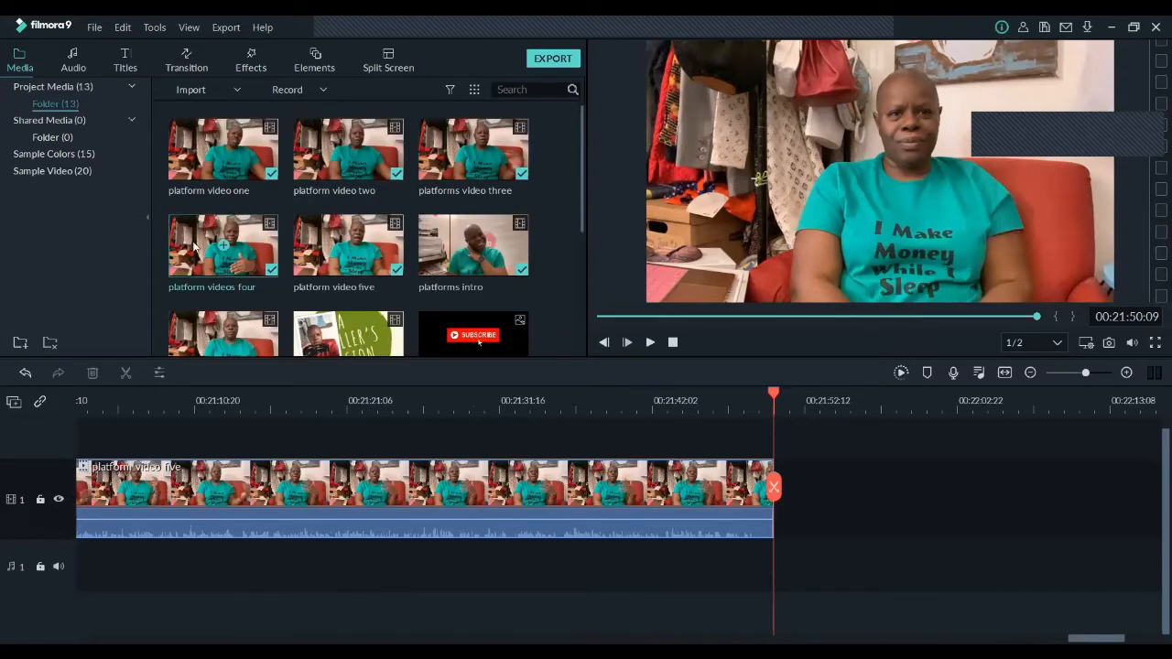
{"action": "scroll", "coordinate": [213, 291], "scroll_direction": "down", "scroll_amount": 3}
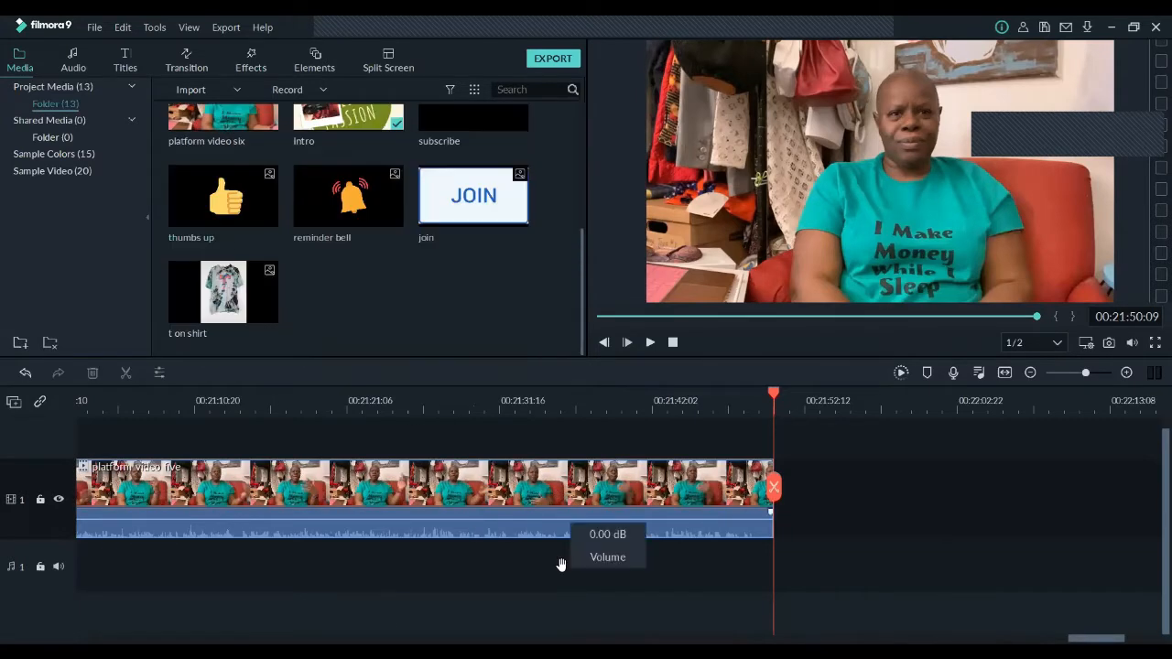
{"action": "scroll", "coordinate": [296, 183], "scroll_direction": "up", "scroll_amount": 5}
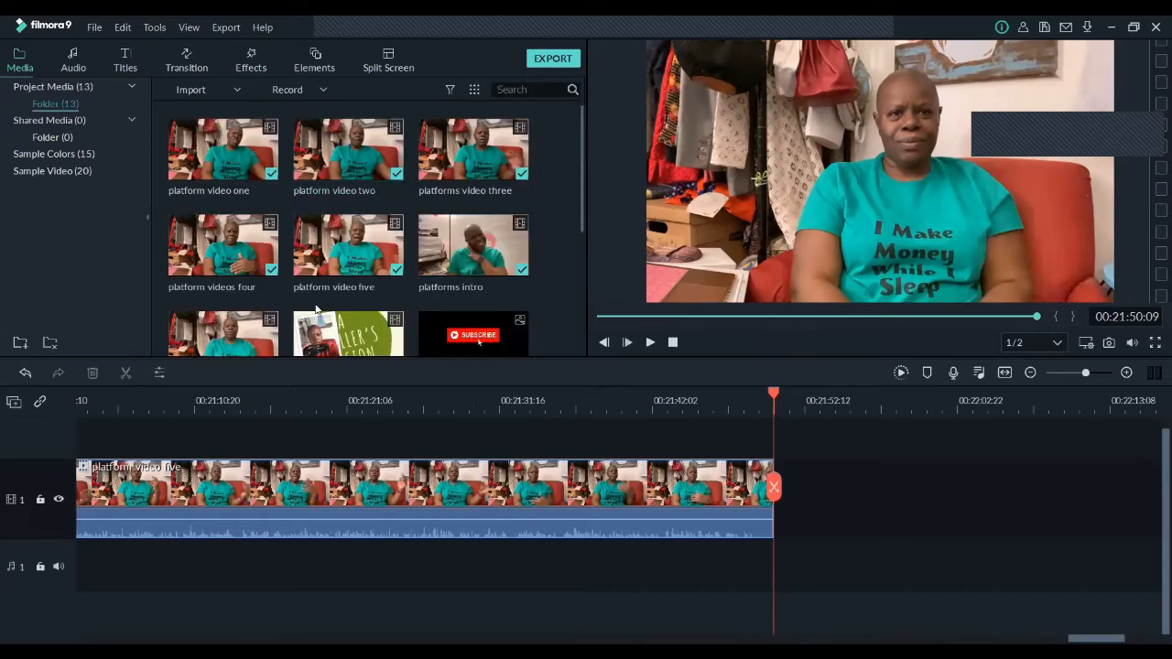
{"action": "left_click_drag", "start_coordinate": [580, 202], "coordinate": [581, 215]}
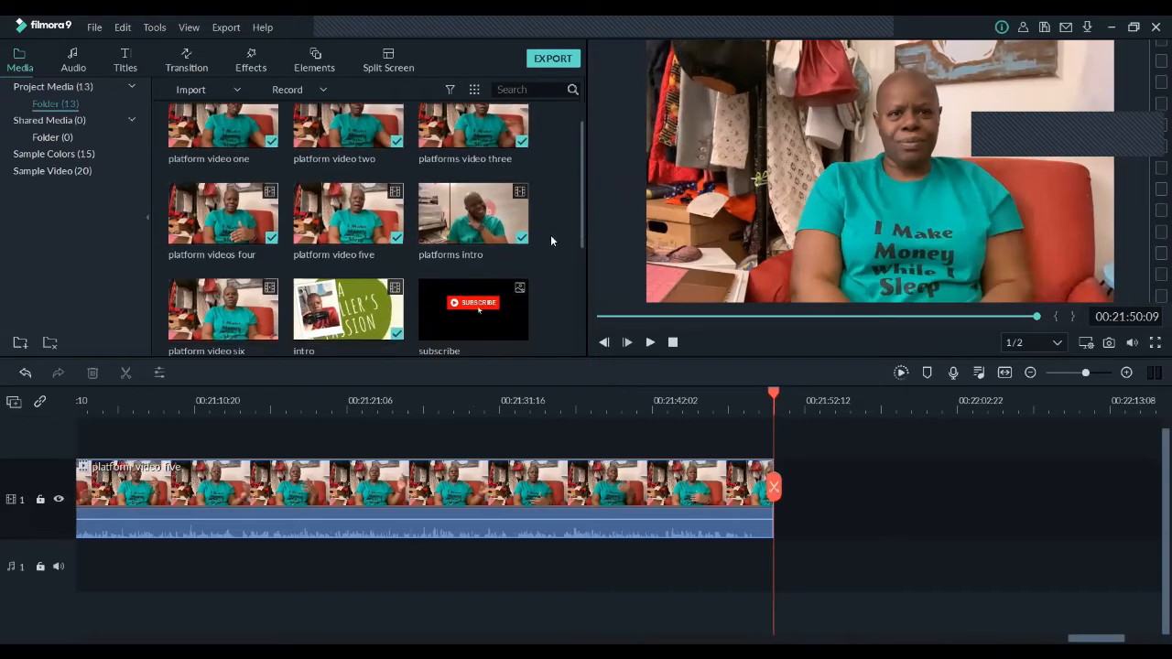
{"action": "left_click", "coordinate": [220, 312]}
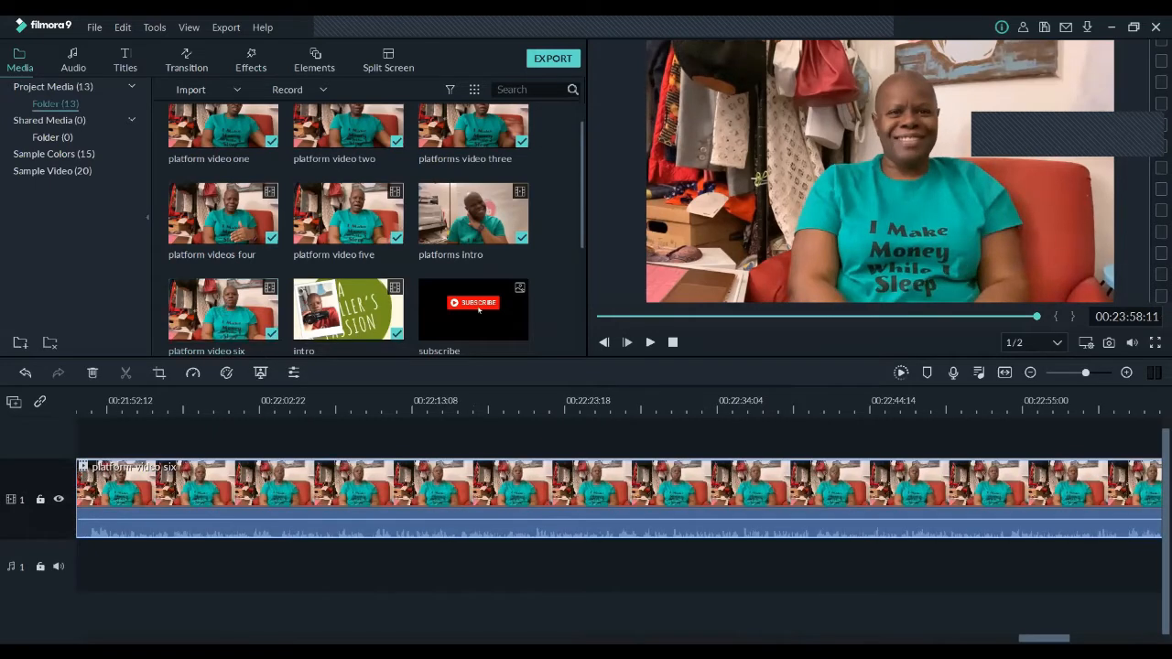
{"action": "left_click_drag", "start_coordinate": [1043, 638], "coordinate": [1091, 638]}
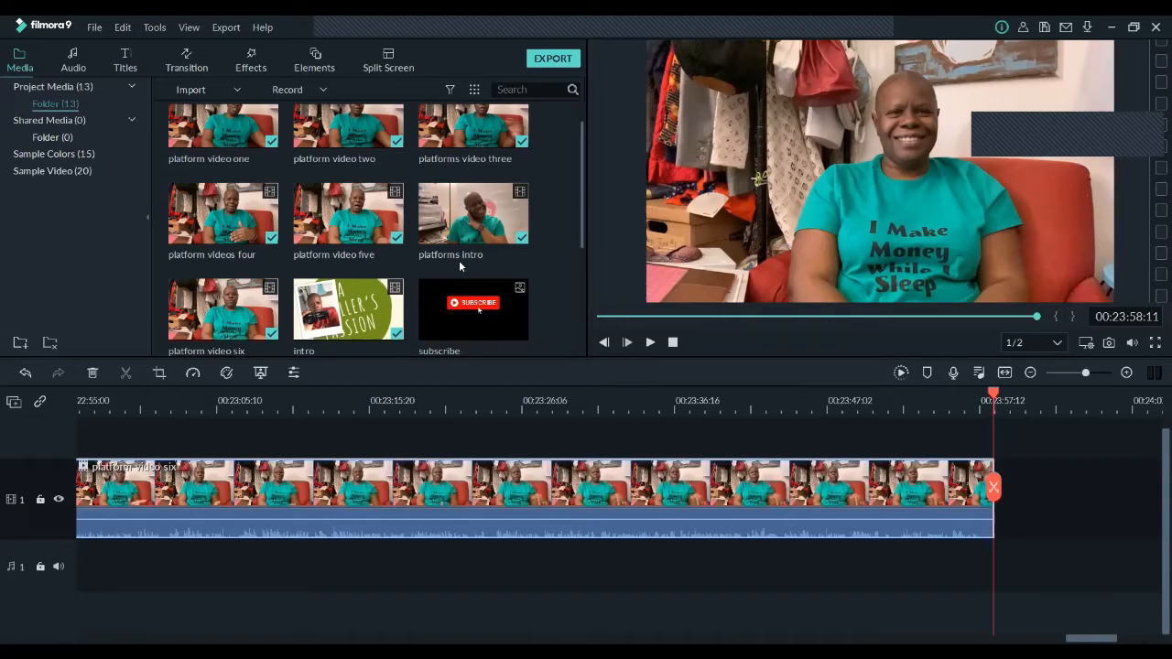
- Overlay the "t on shirt" image on video track 2 above "platform video five" at 00:21:27:13
{"action": "scroll", "coordinate": [546, 241], "scroll_direction": "down", "scroll_amount": 3}
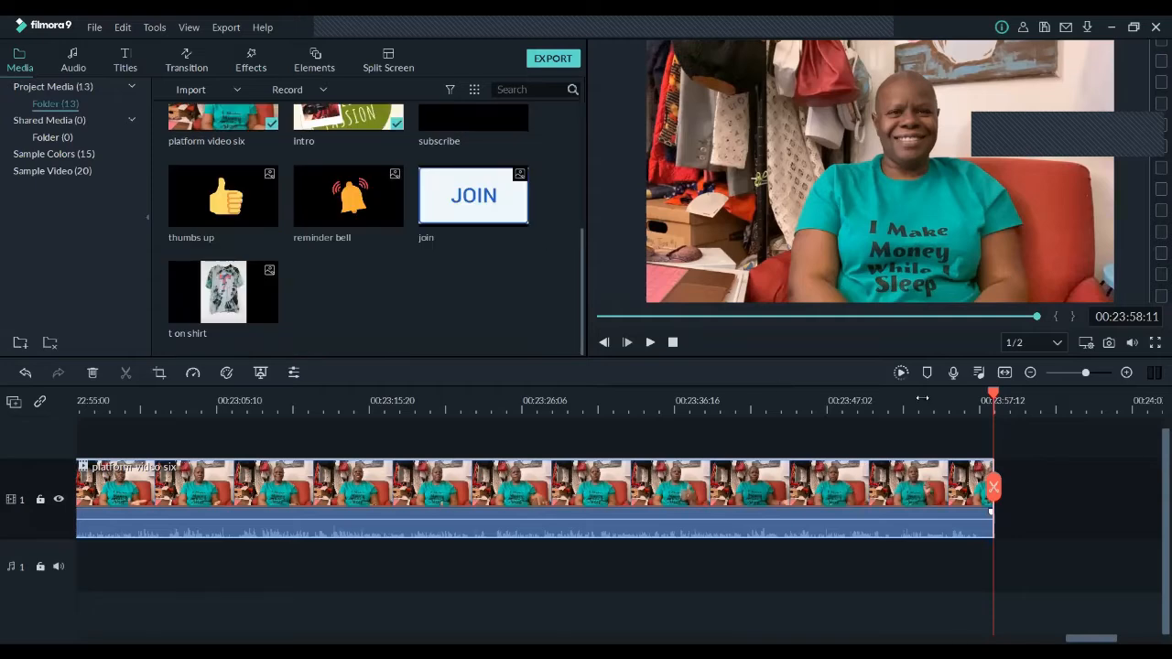
{"action": "left_click_drag", "start_coordinate": [994, 395], "coordinate": [584, 417]}
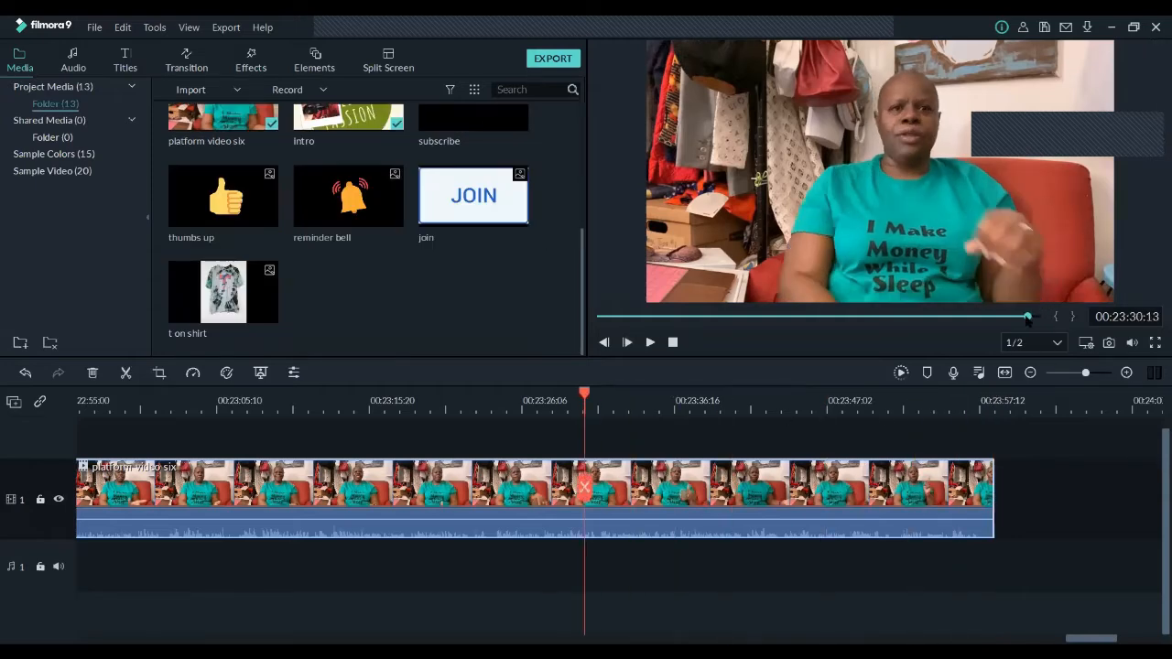
{"action": "left_click_drag", "start_coordinate": [1030, 317], "coordinate": [992, 319]}
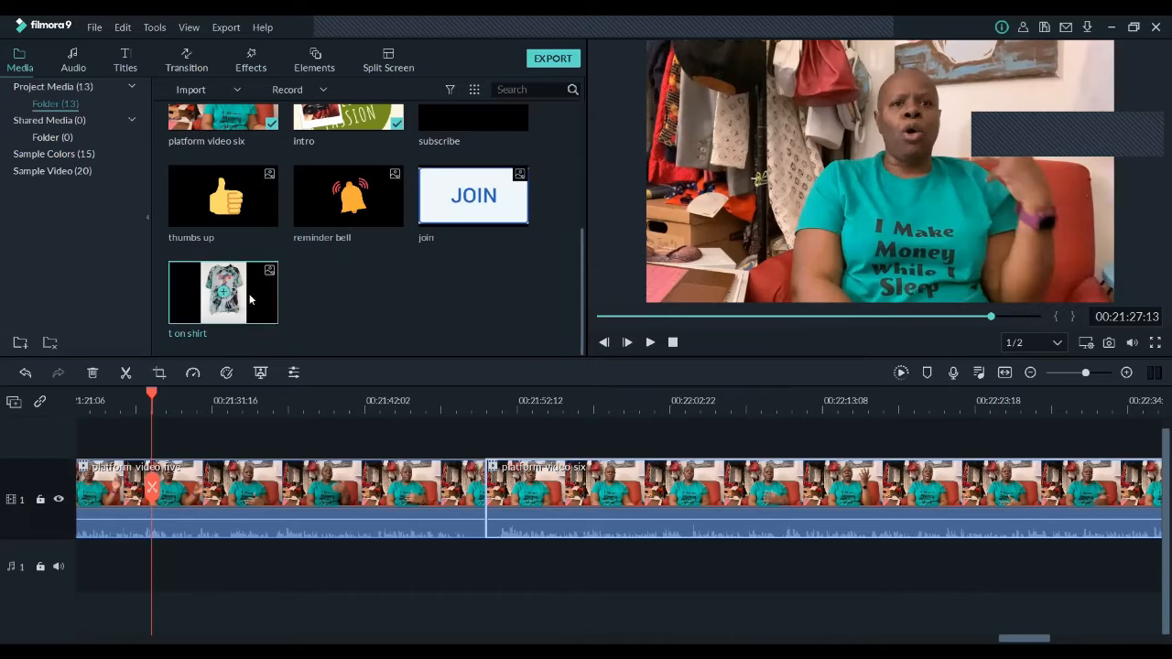
{"action": "left_click_drag", "start_coordinate": [249, 299], "coordinate": [156, 436]}
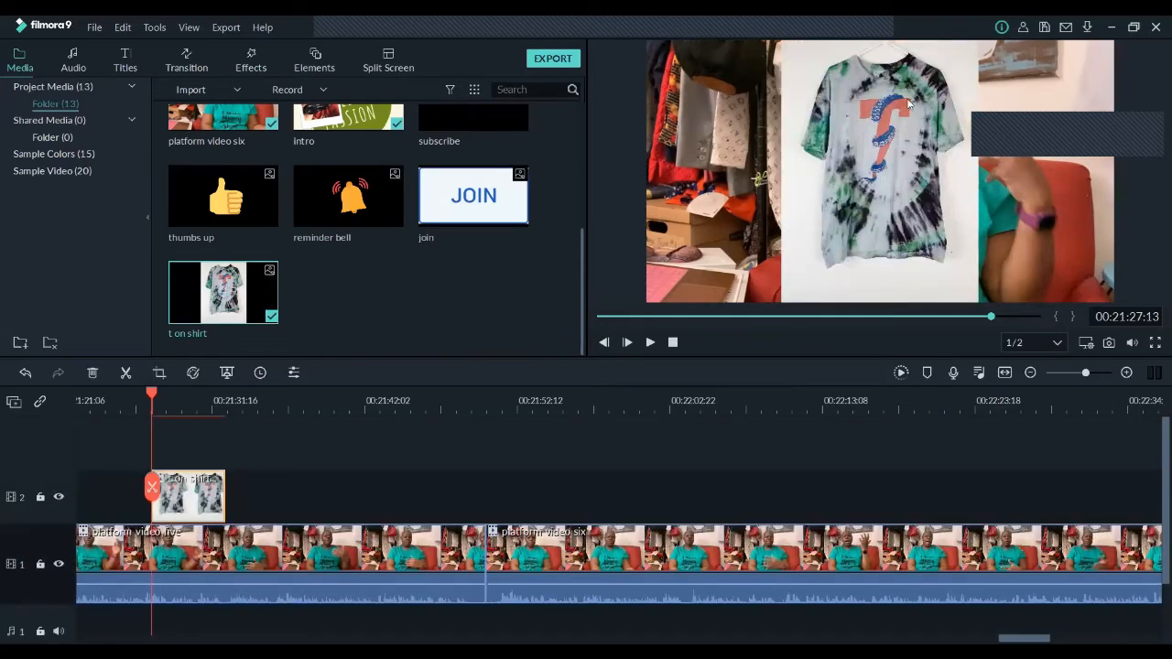
- Stretch the shirt image horizontally to cover the full width of the video frame and play it back
{"action": "left_click", "coordinate": [785, 165]}
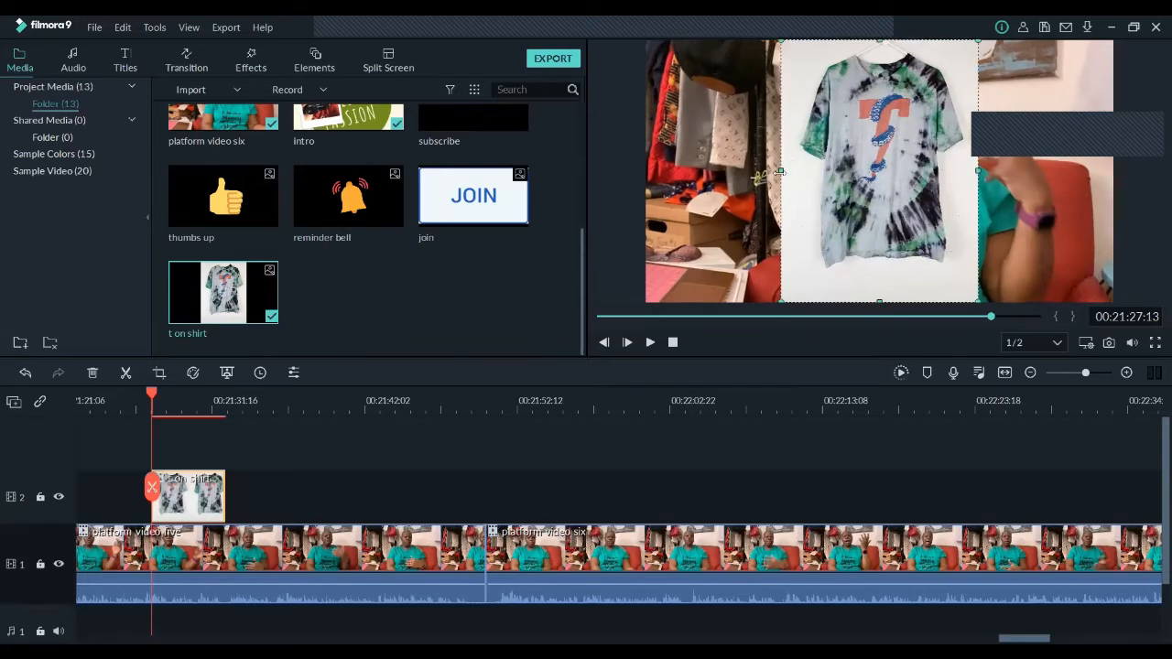
{"action": "left_click_drag", "start_coordinate": [780, 171], "coordinate": [656, 192]}
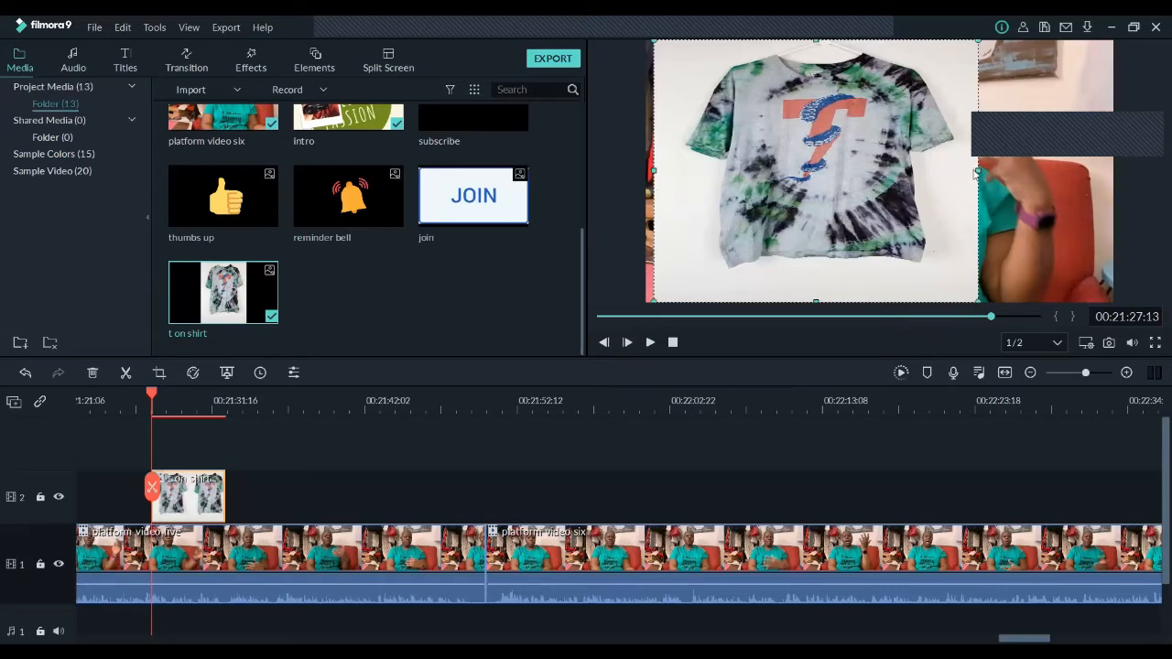
{"action": "left_click_drag", "start_coordinate": [981, 170], "coordinate": [1115, 175]}
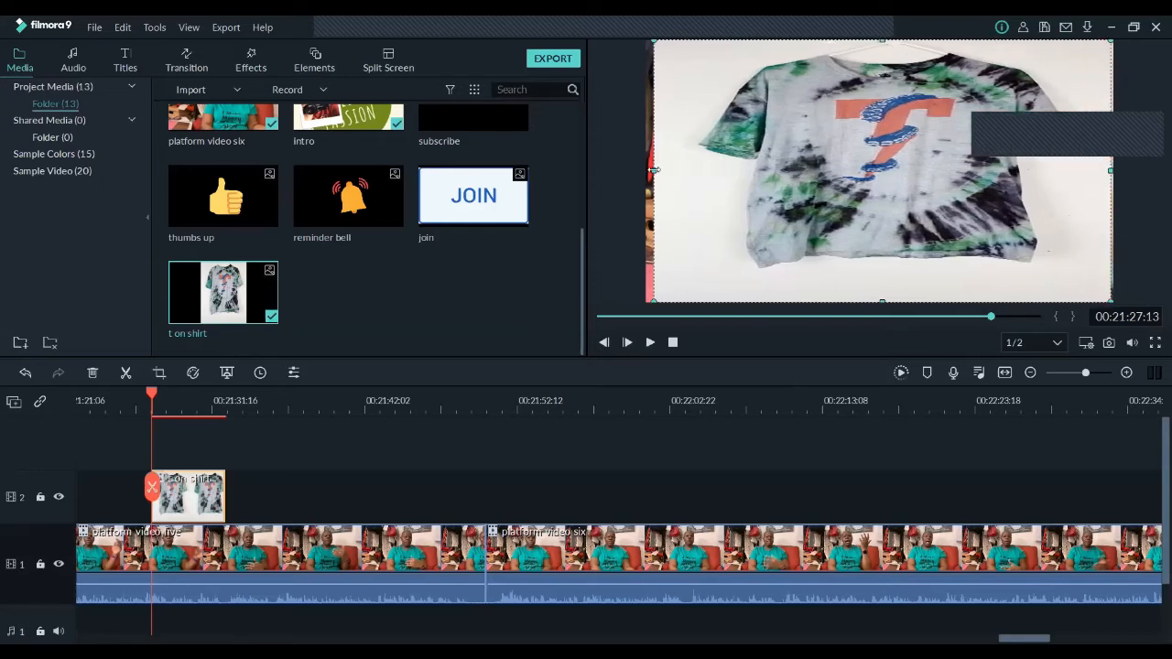
{"action": "left_click_drag", "start_coordinate": [652, 170], "coordinate": [634, 172]}
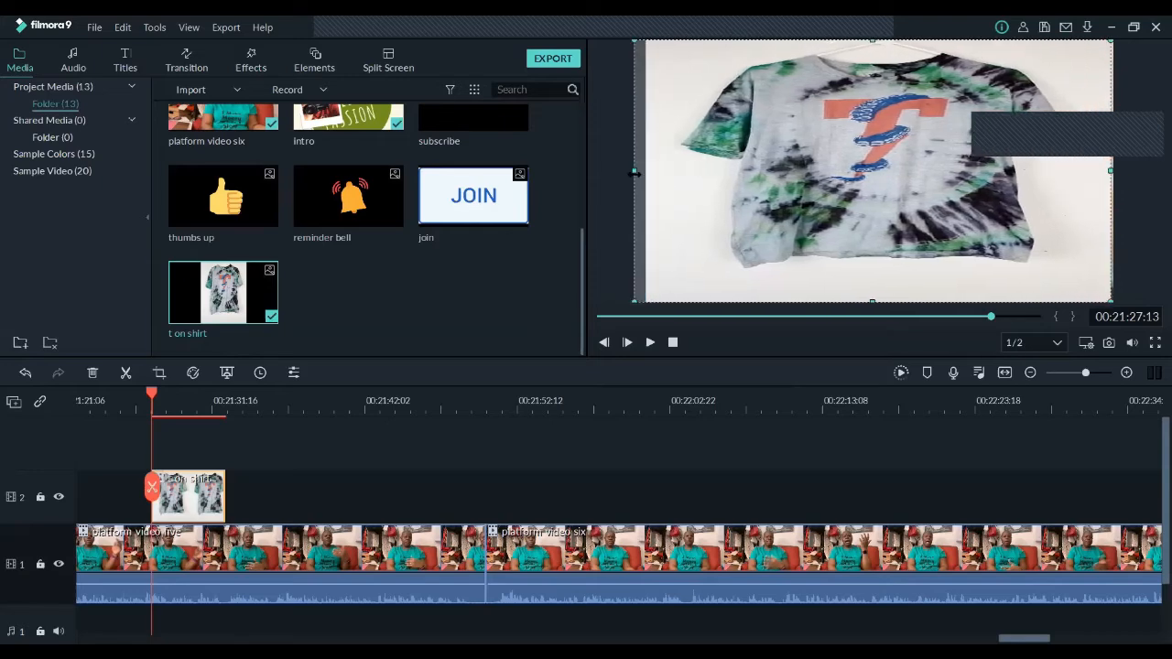
{"action": "left_click", "coordinate": [649, 343]}
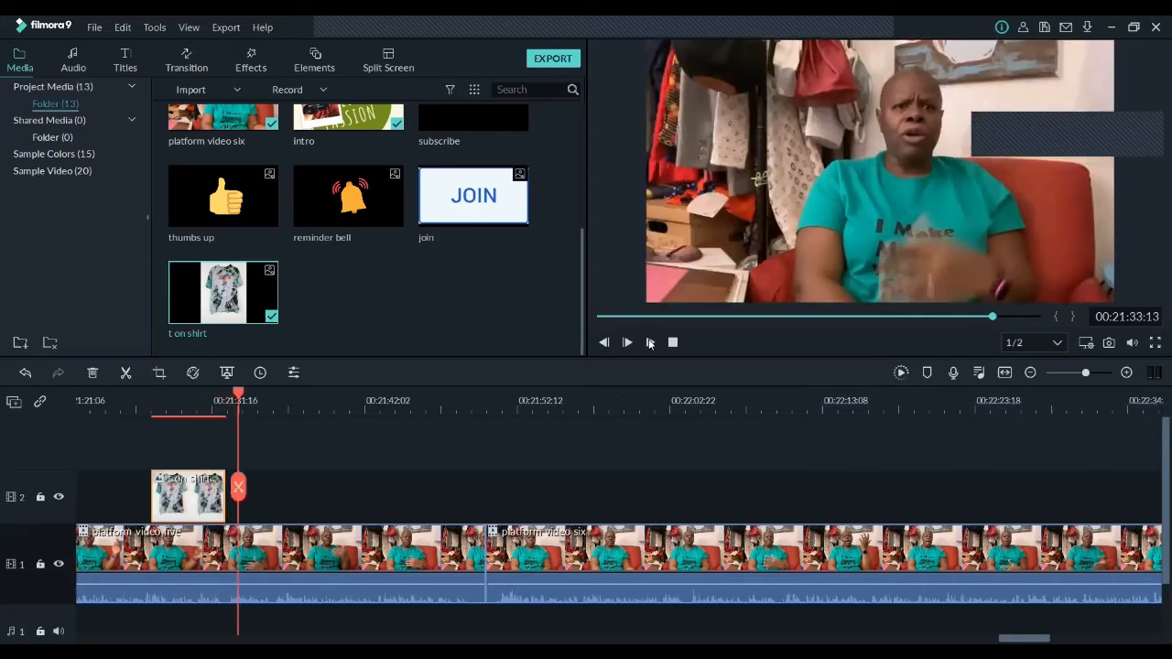
- Shrink and narrow the shirt image into a small inset in the upper-left corner of the video frame, beside the speaker
{"action": "left_click_drag", "start_coordinate": [989, 317], "coordinate": [983, 316]}
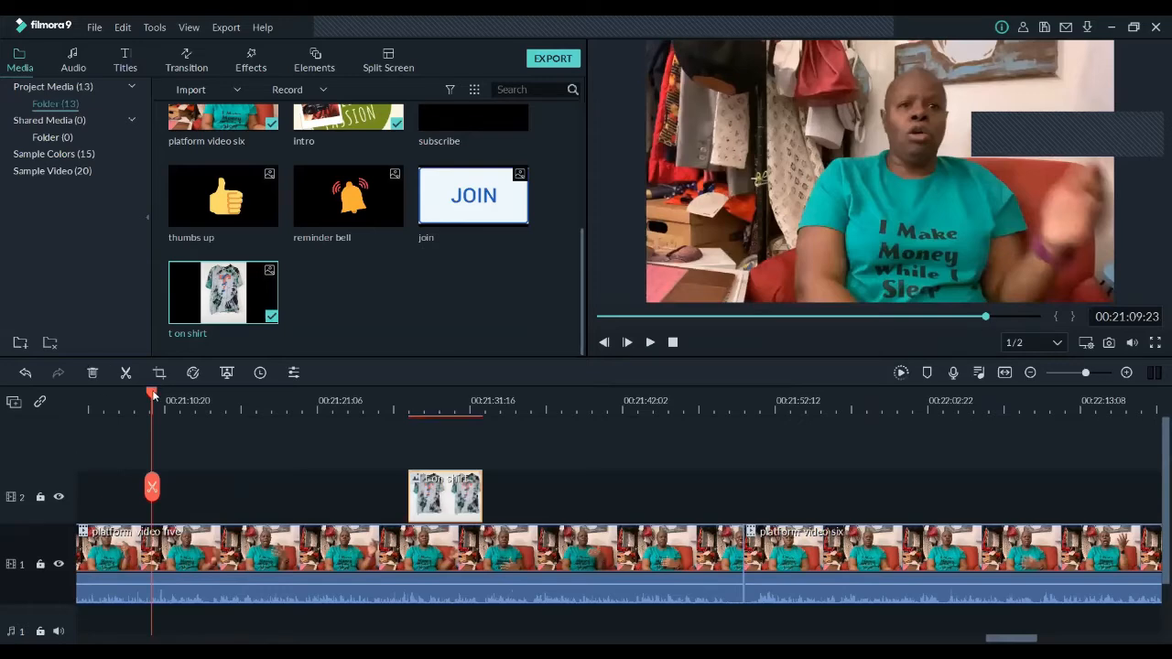
{"action": "left_click_drag", "start_coordinate": [154, 394], "coordinate": [416, 394]}
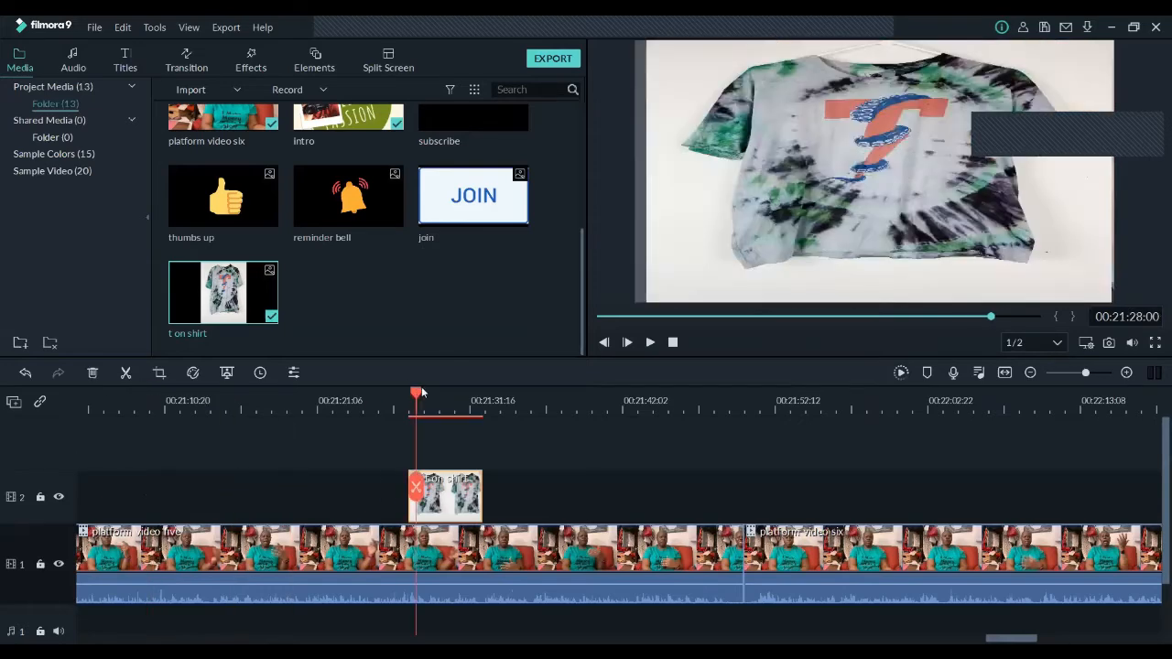
{"action": "left_click", "coordinate": [777, 195]}
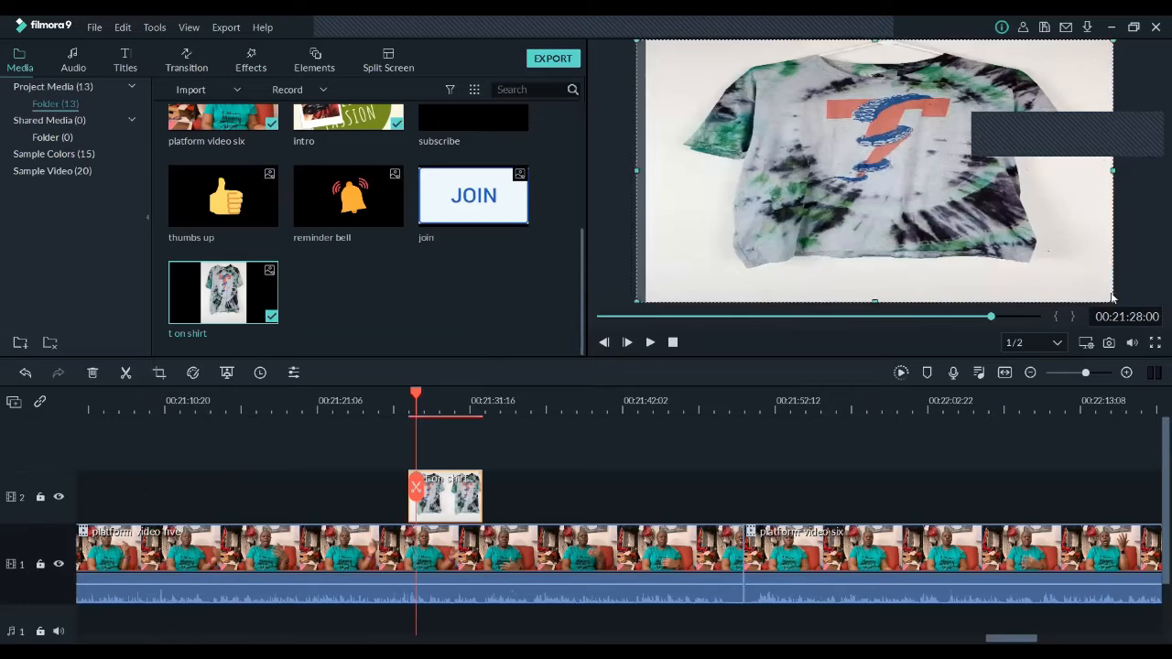
{"action": "left_click_drag", "start_coordinate": [1100, 297], "coordinate": [903, 186]}
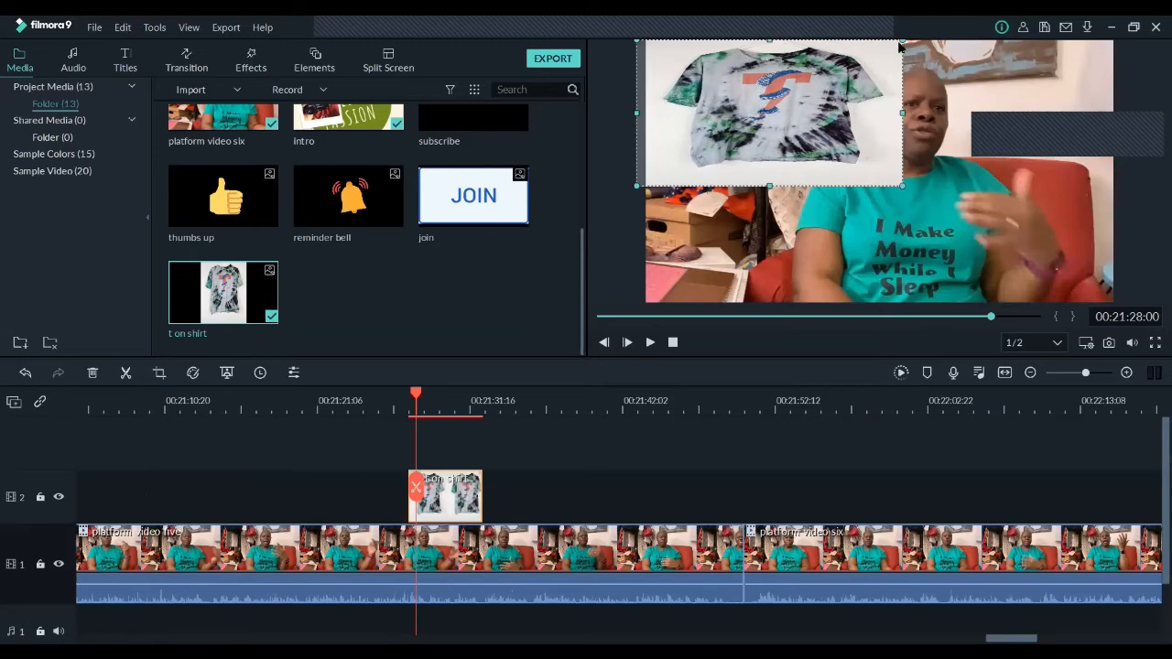
{"action": "left_click_drag", "start_coordinate": [900, 111], "coordinate": [796, 113]}
{"action": "left_click_drag", "start_coordinate": [709, 148], "coordinate": [741, 161]}
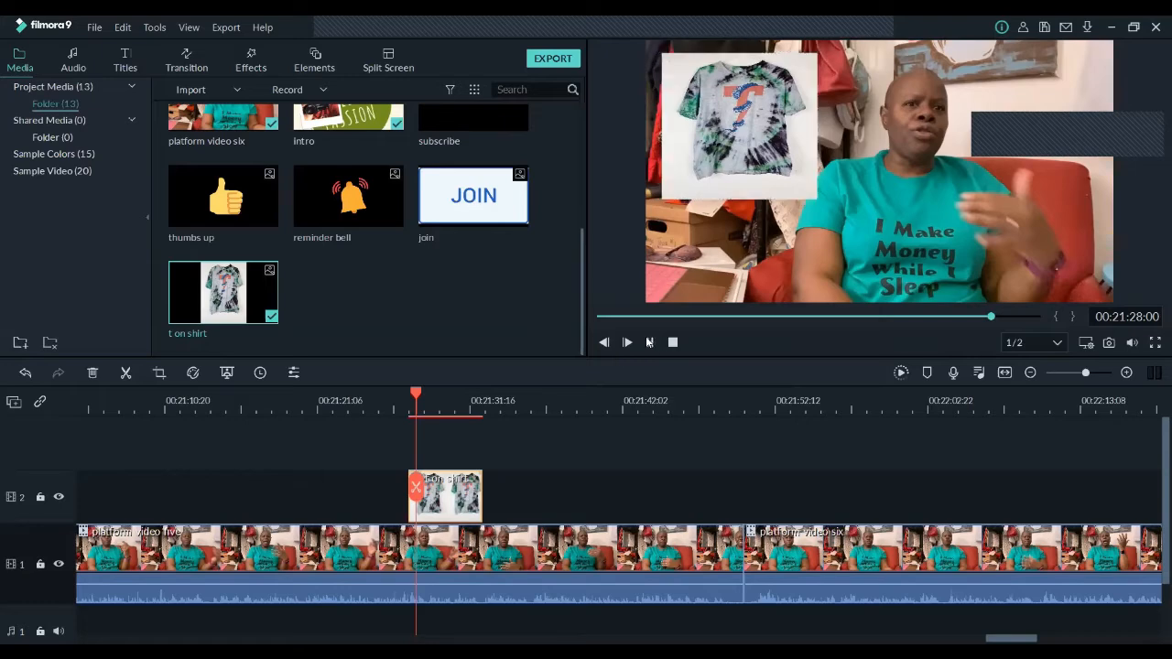
- Play back the shirt inset and delete the image clip from video track 2
{"action": "left_click", "coordinate": [649, 342]}
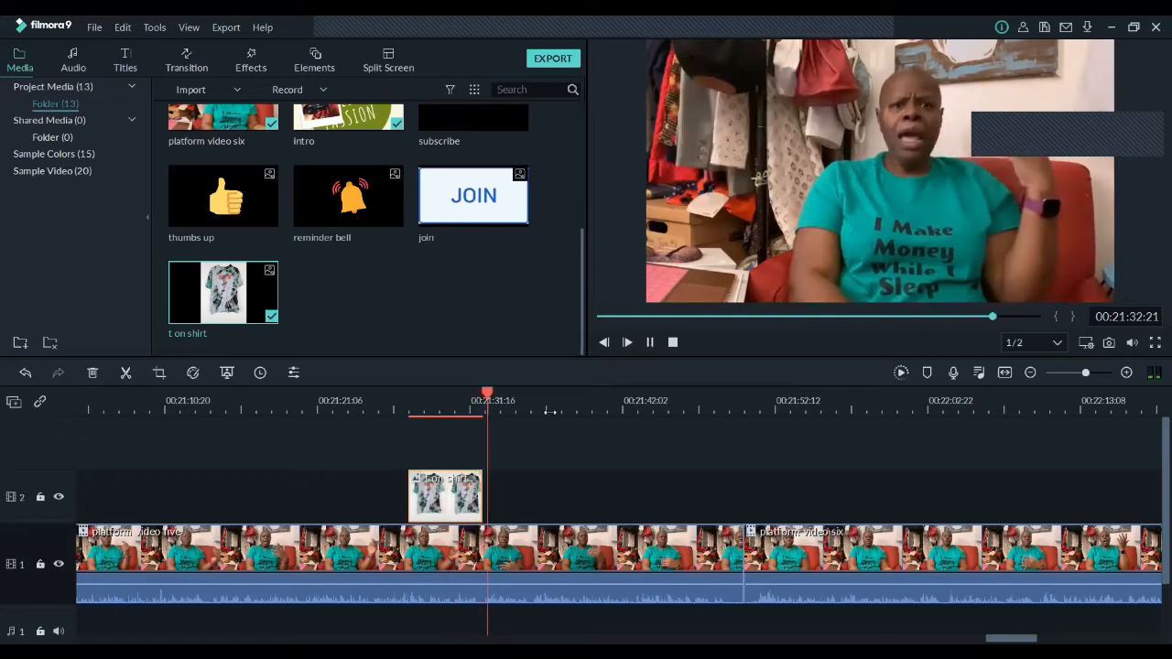
{"action": "key", "text": "space"}
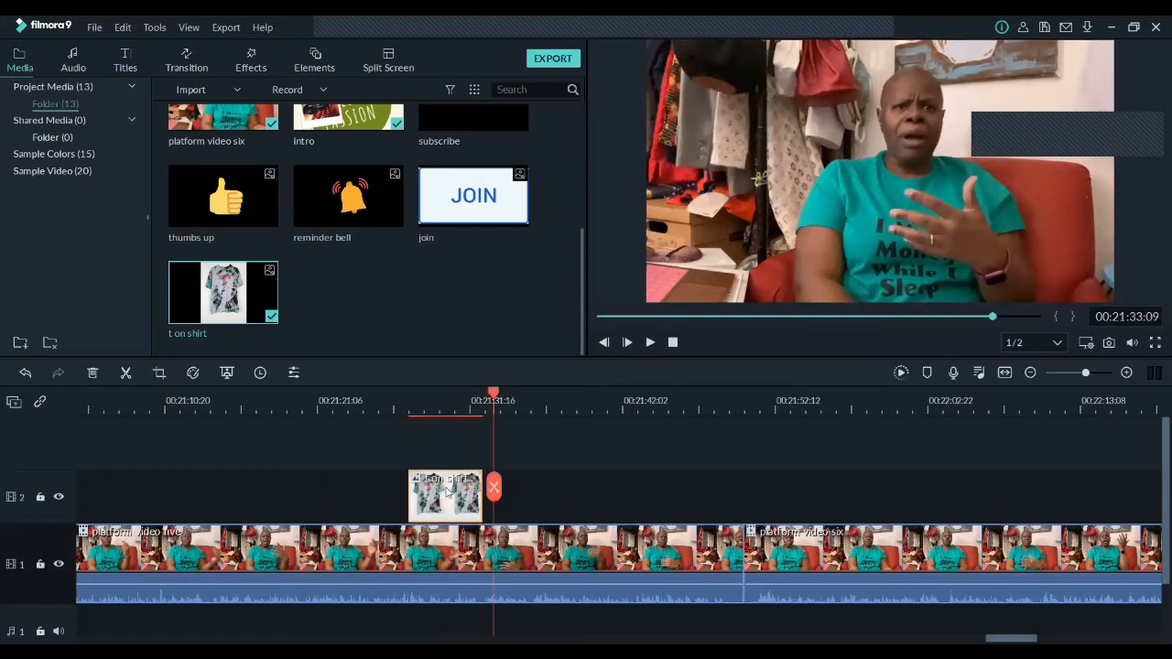
{"action": "left_click", "coordinate": [92, 374]}
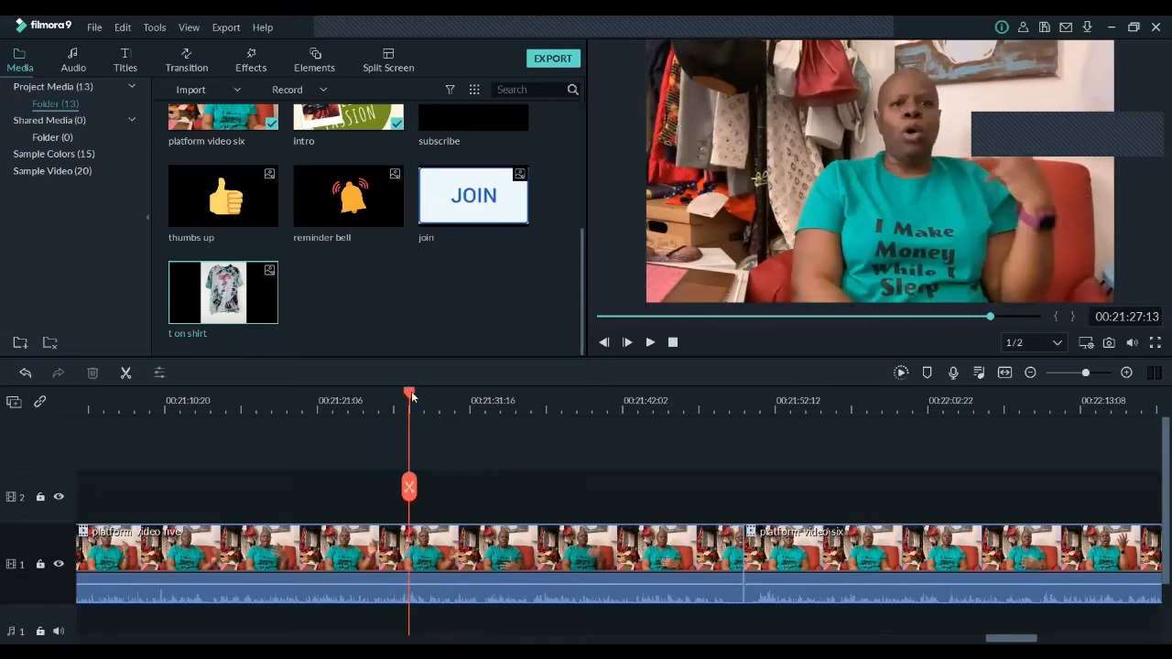
- Scrub from the end of "platform video five" through "platform video six" to look for moments suited to graphics
{"action": "left_click_drag", "start_coordinate": [410, 393], "coordinate": [834, 393]}
{"action": "scroll", "coordinate": [618, 512], "scroll_direction": "right", "scroll_amount": 2}
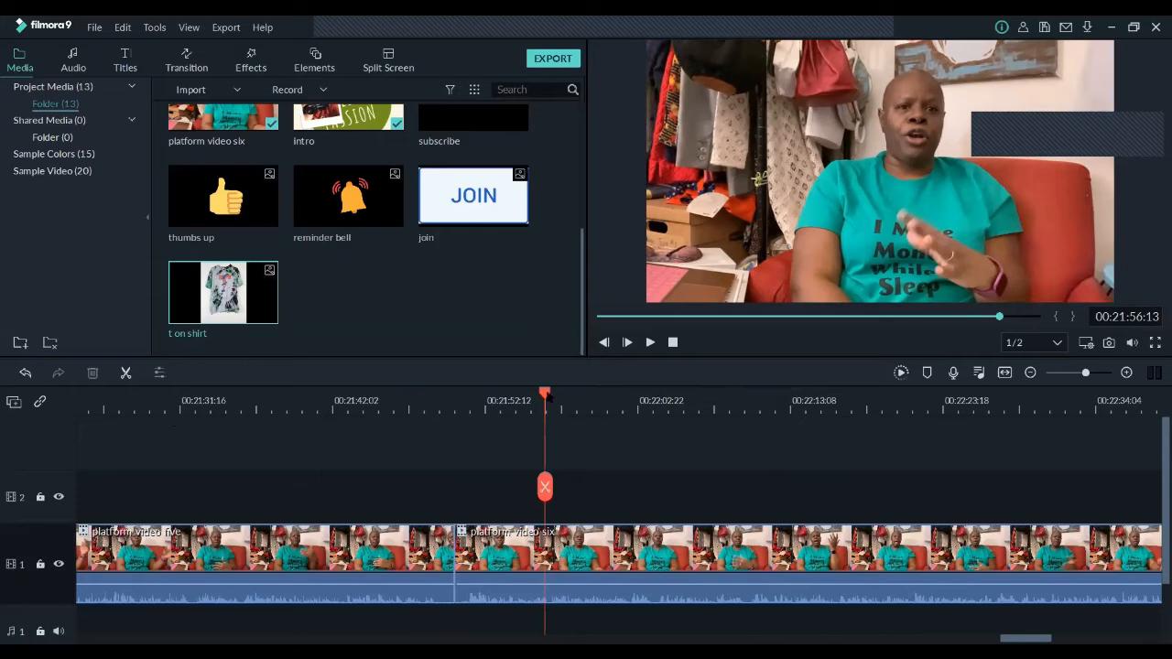
{"action": "left_click_drag", "start_coordinate": [546, 395], "coordinate": [746, 409]}
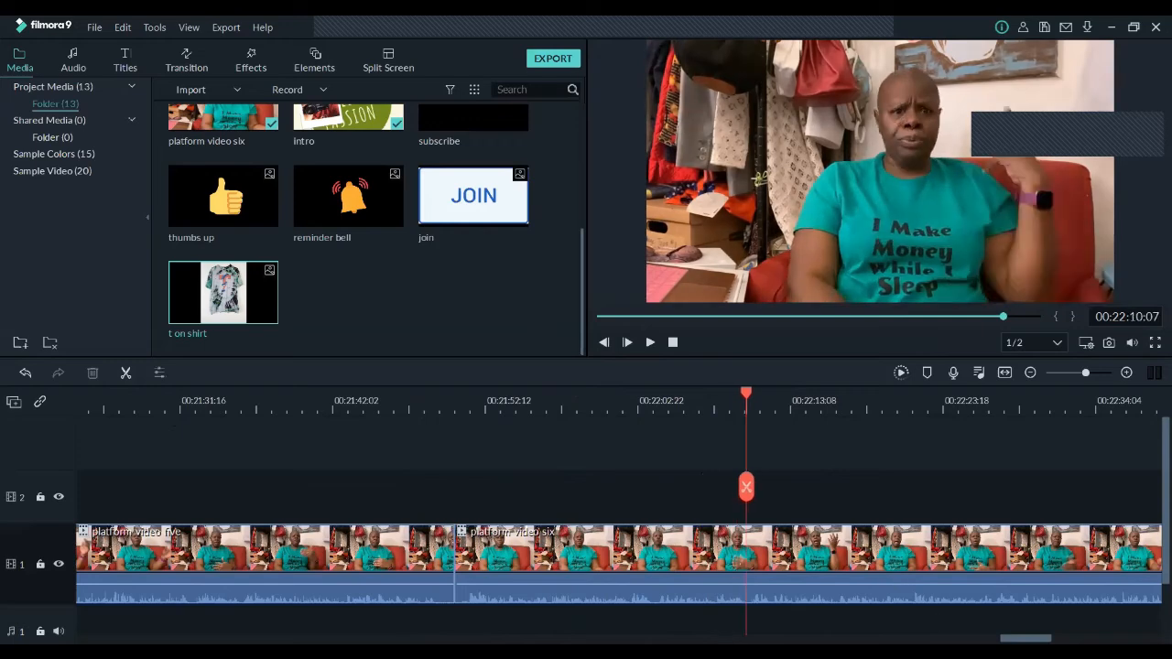
{"action": "scroll", "coordinate": [936, 621], "scroll_direction": "right", "scroll_amount": 3}
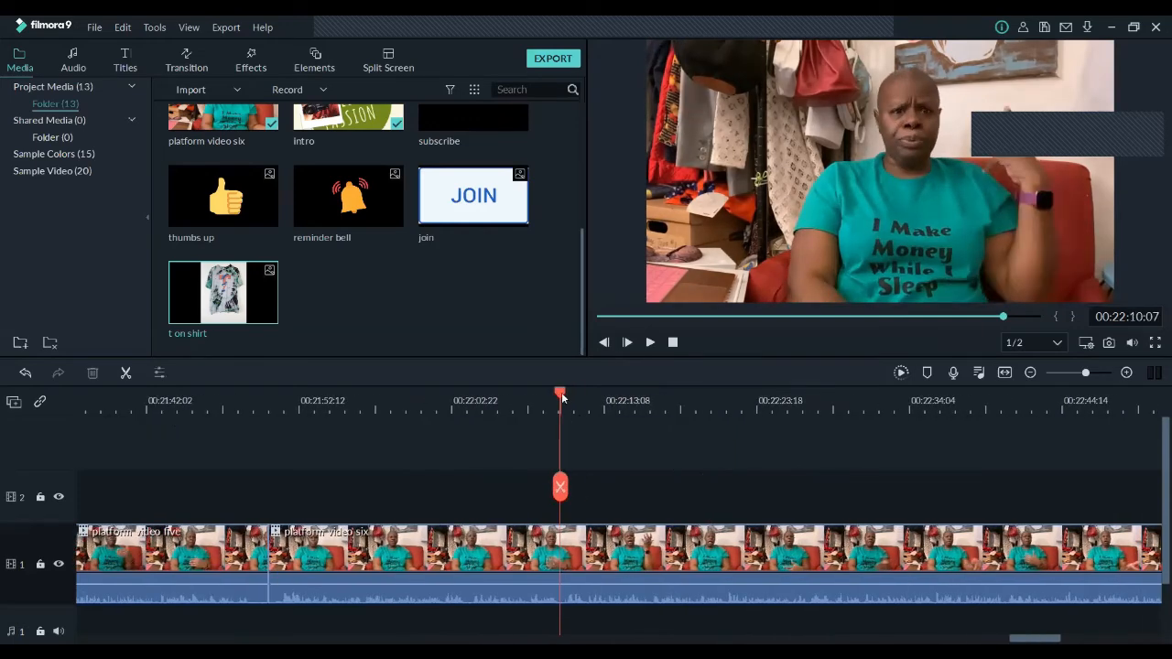
{"action": "left_click_drag", "start_coordinate": [561, 392], "coordinate": [793, 403]}
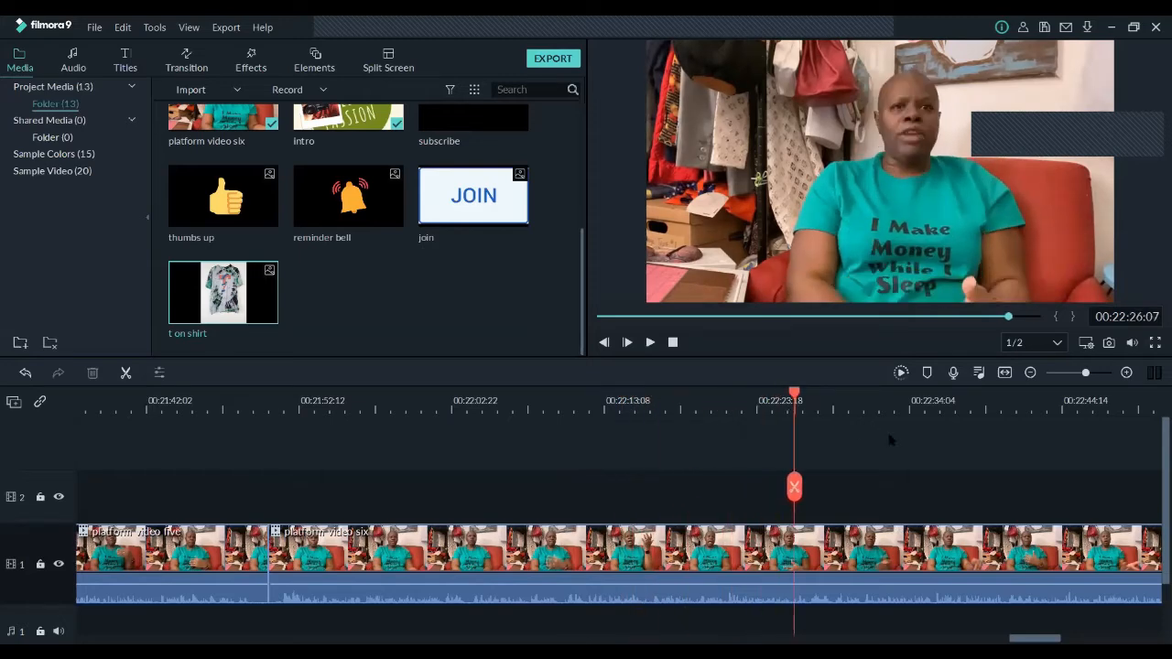
{"action": "left_click", "coordinate": [871, 400]}
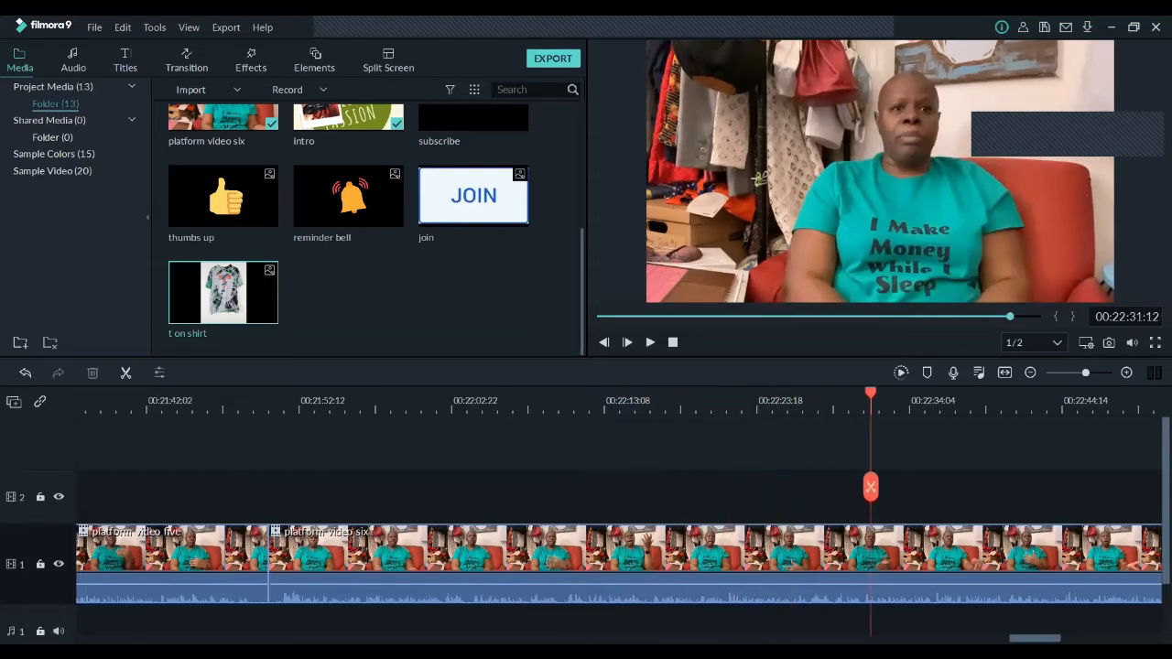
{"action": "scroll", "coordinate": [519, 370], "scroll_direction": "right", "scroll_amount": 5}
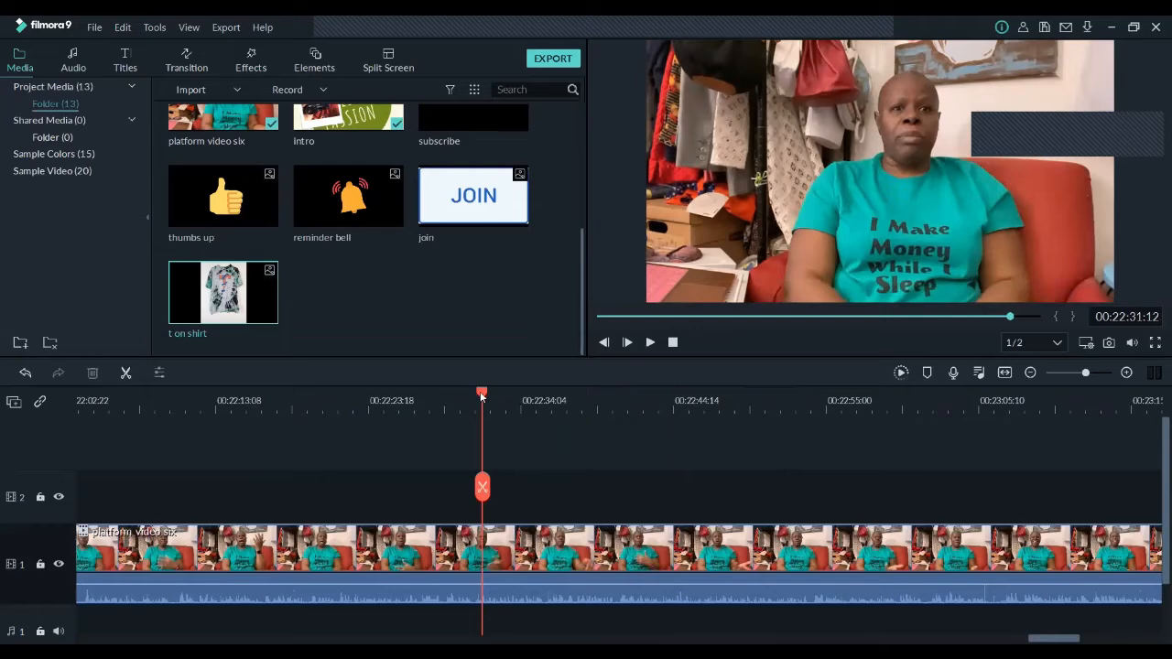
{"action": "left_click_drag", "start_coordinate": [481, 396], "coordinate": [855, 413]}
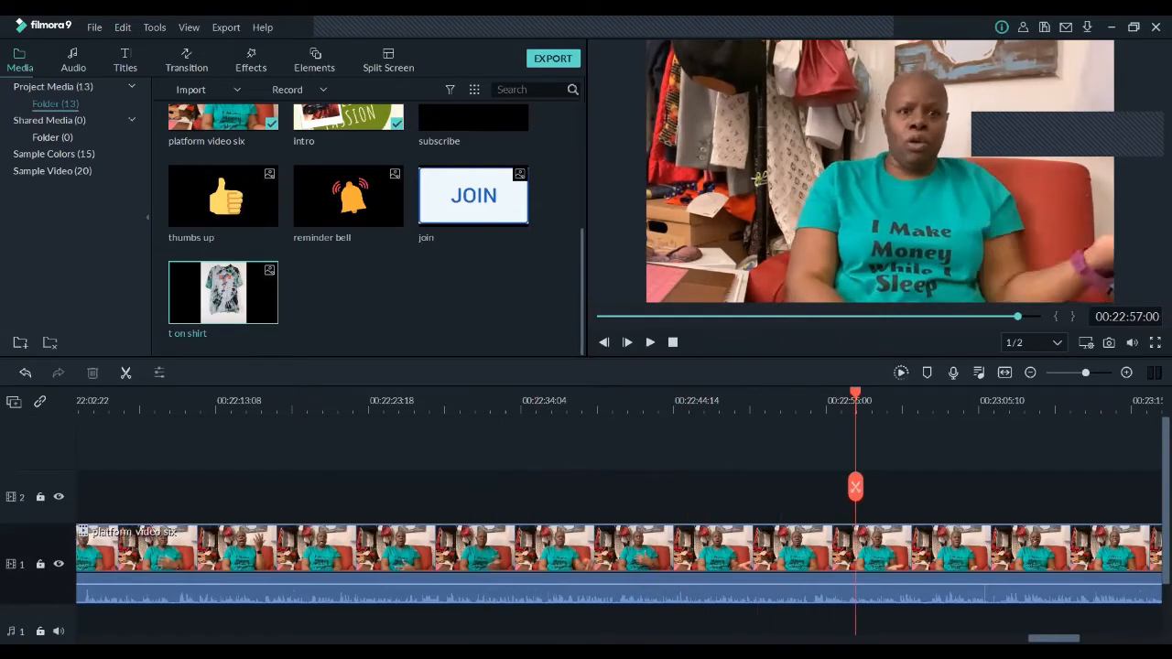
{"action": "scroll", "coordinate": [857, 417], "scroll_direction": "right", "scroll_amount": 2}
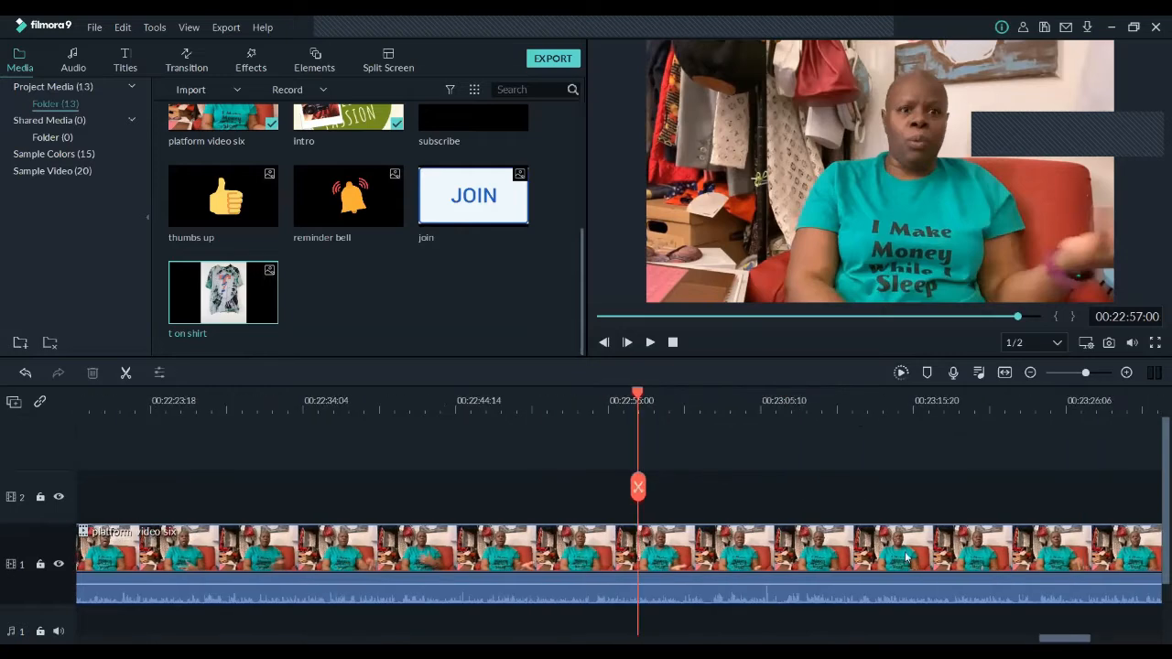
{"action": "left_click_drag", "start_coordinate": [638, 394], "coordinate": [973, 416]}
{"action": "left_click", "coordinate": [893, 412]}
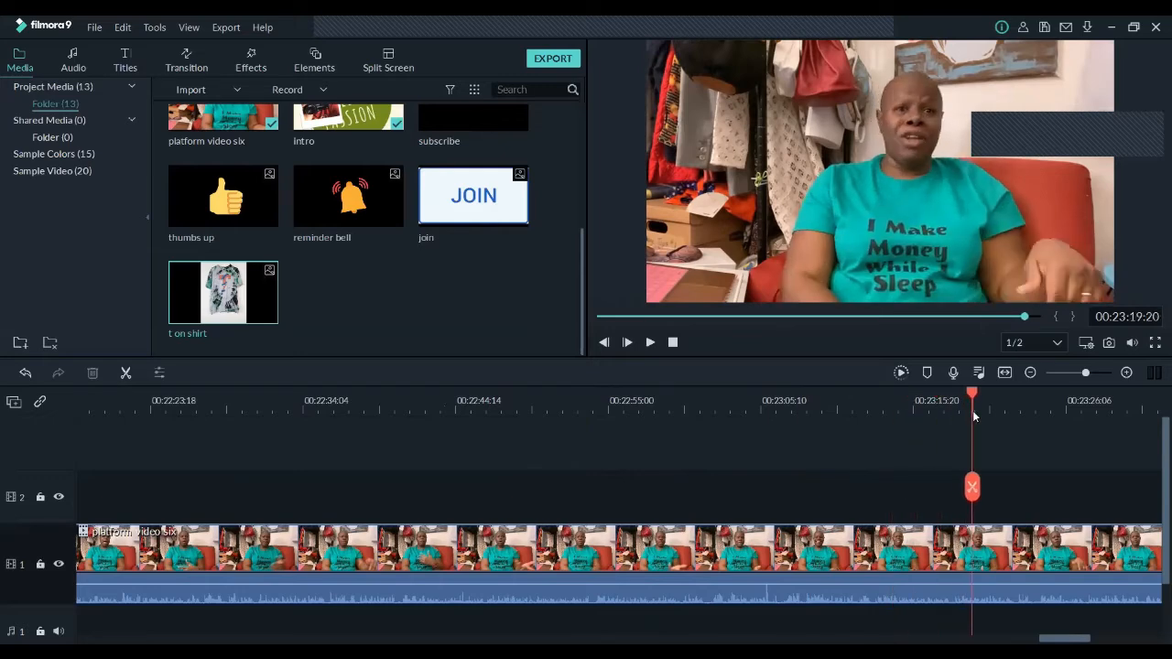
- Play back sections of "platform video six" from about 00:23:20 and again from 00:22:55:14 to locate the subscribe cue
{"action": "left_click", "coordinate": [649, 342]}
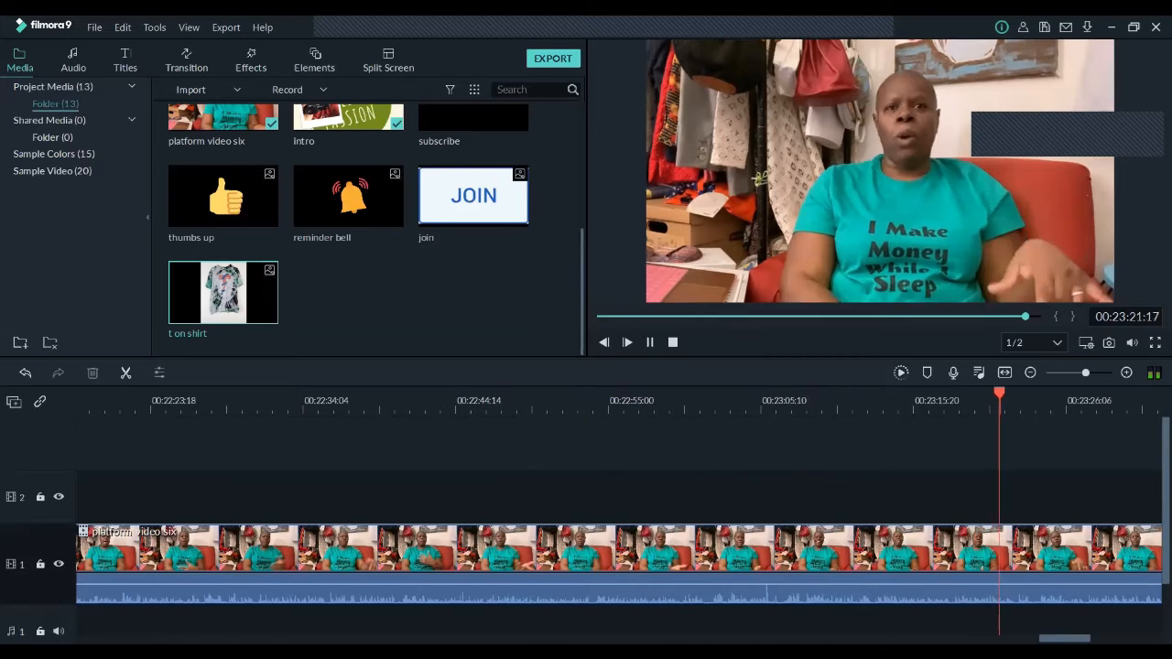
{"action": "left_click_drag", "start_coordinate": [1064, 638], "coordinate": [1085, 638]}
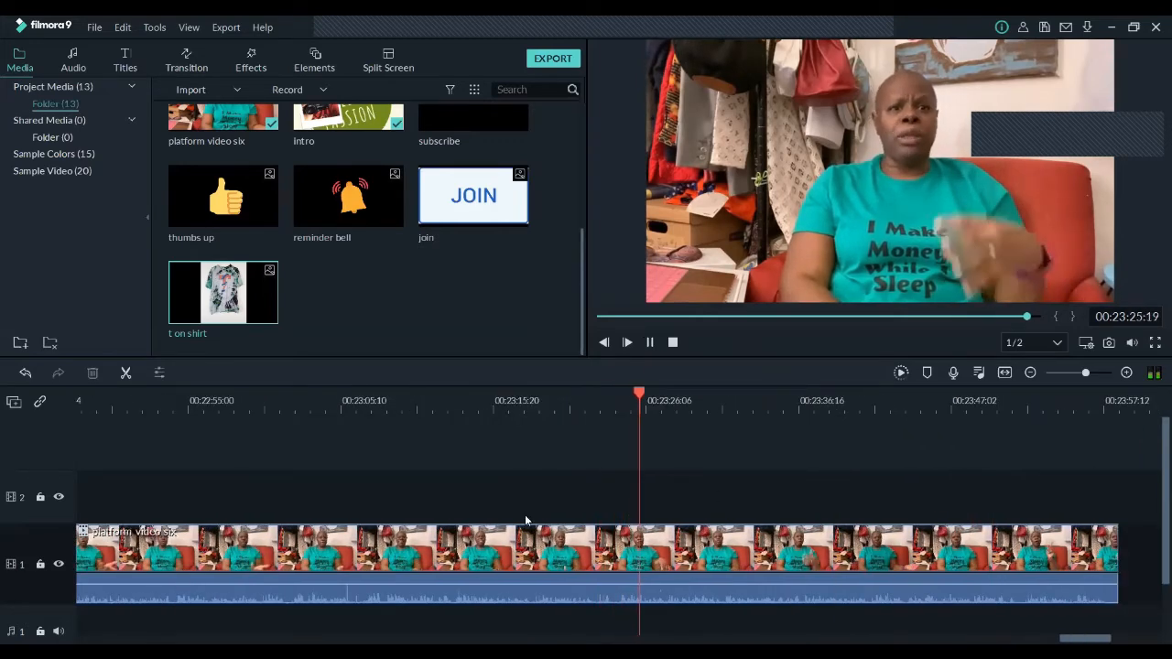
{"action": "left_click", "coordinate": [650, 342]}
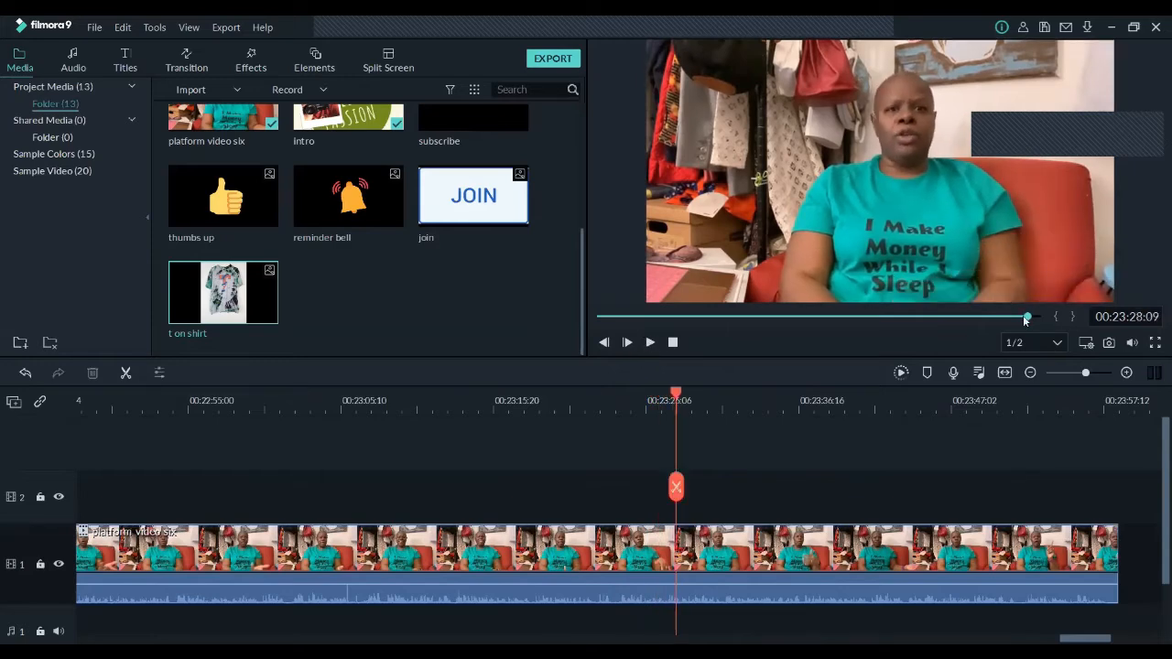
{"action": "mouse_move", "coordinate": [1023, 315]}
{"action": "left_mouse_down"}
{"action": "mouse_move", "coordinate": [978, 314]}
{"action": "mouse_move", "coordinate": [1019, 318]}
{"action": "left_mouse_up"}
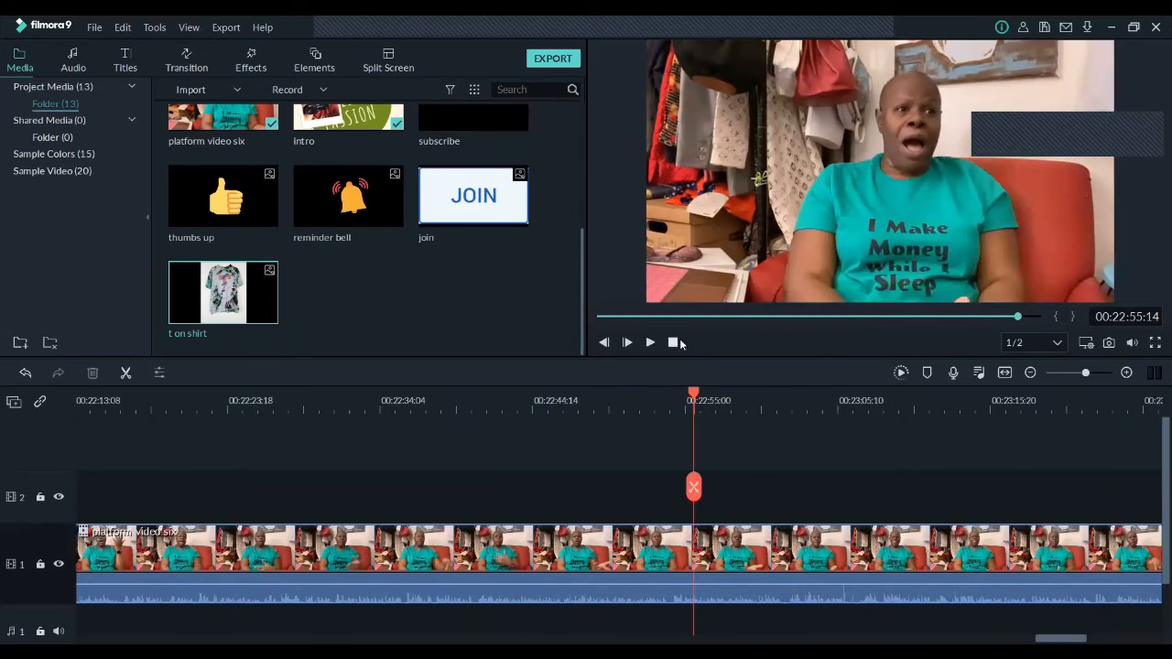
{"action": "left_click", "coordinate": [651, 343]}
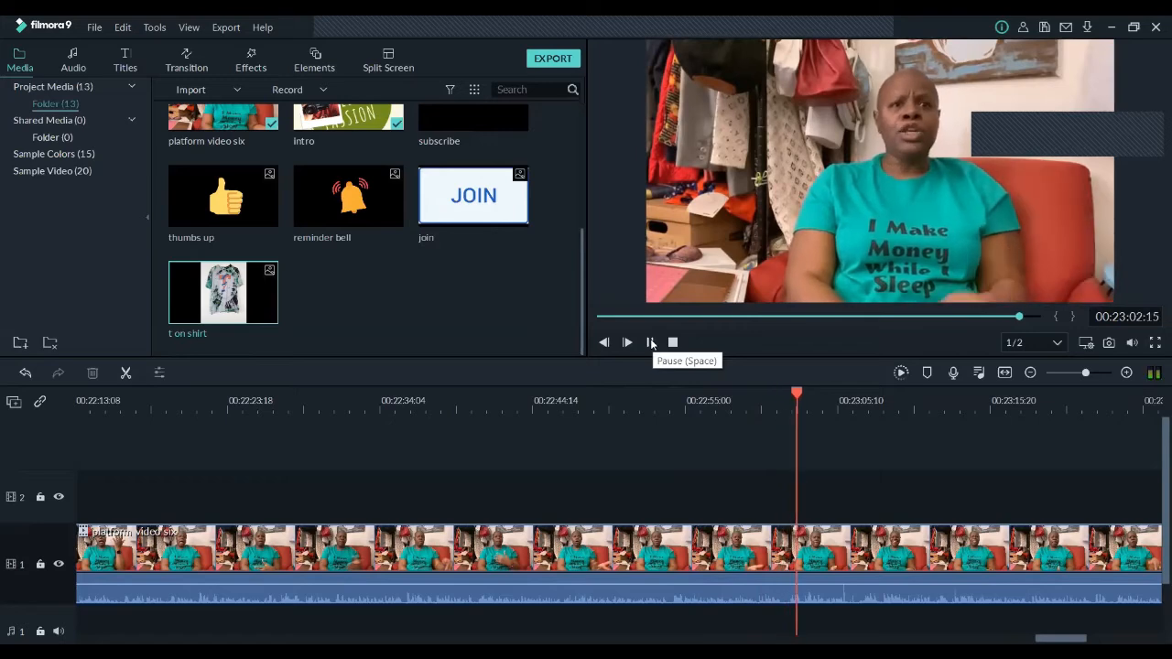
{"action": "left_click", "coordinate": [650, 342]}
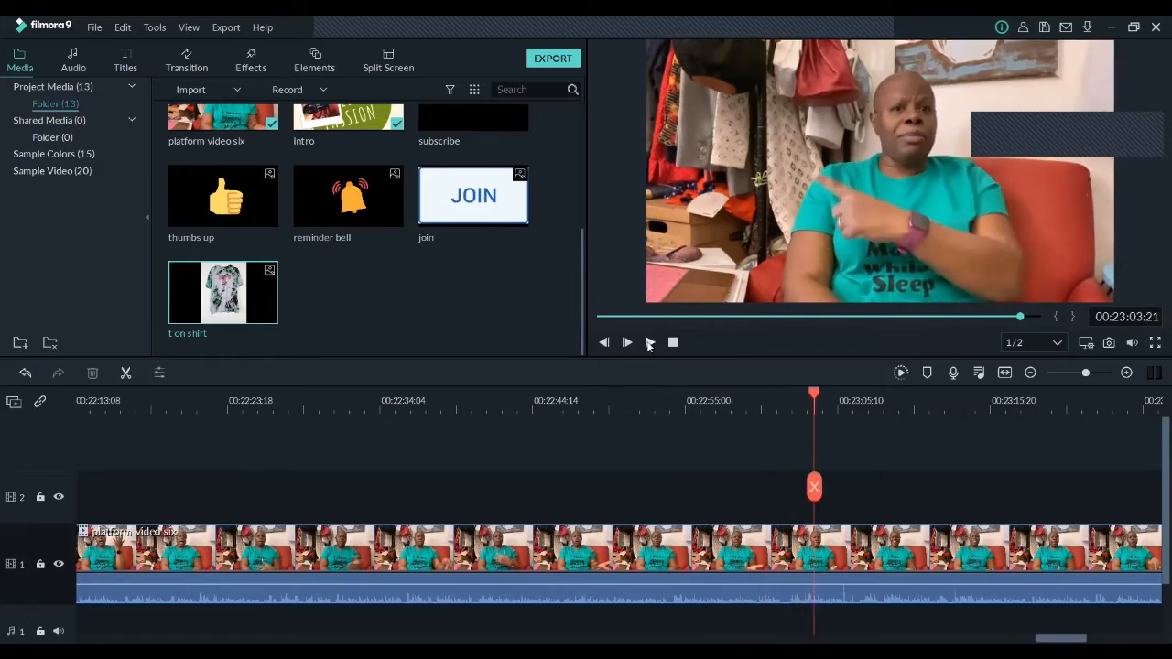
{"action": "left_click", "coordinate": [649, 342]}
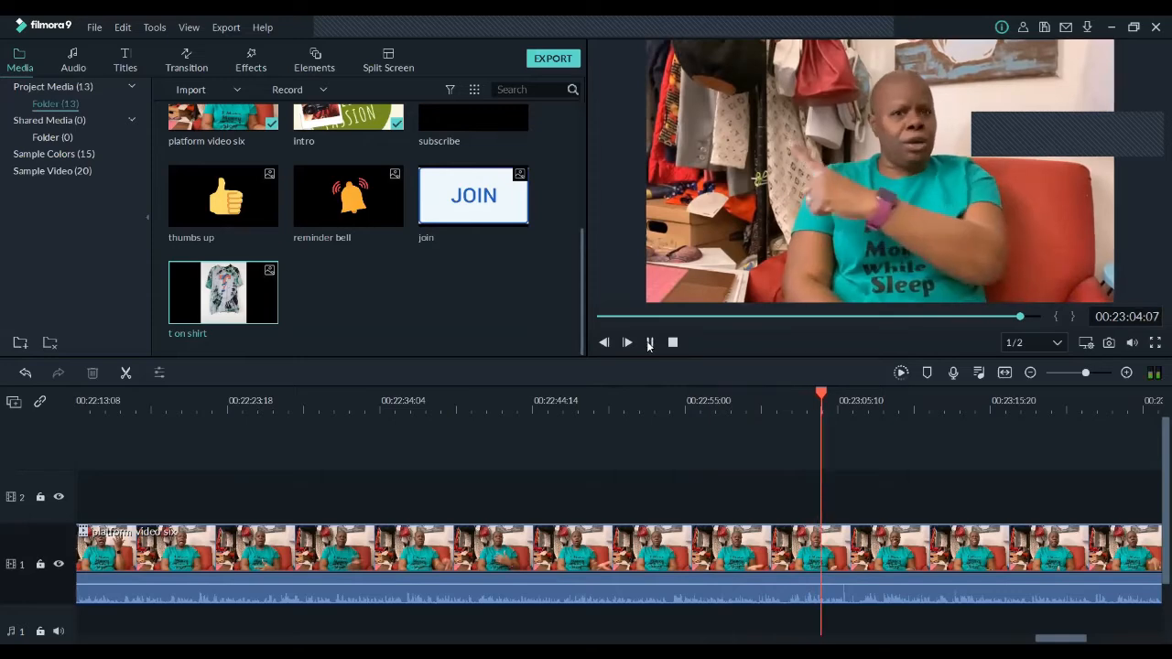
{"action": "left_click", "coordinate": [649, 343]}
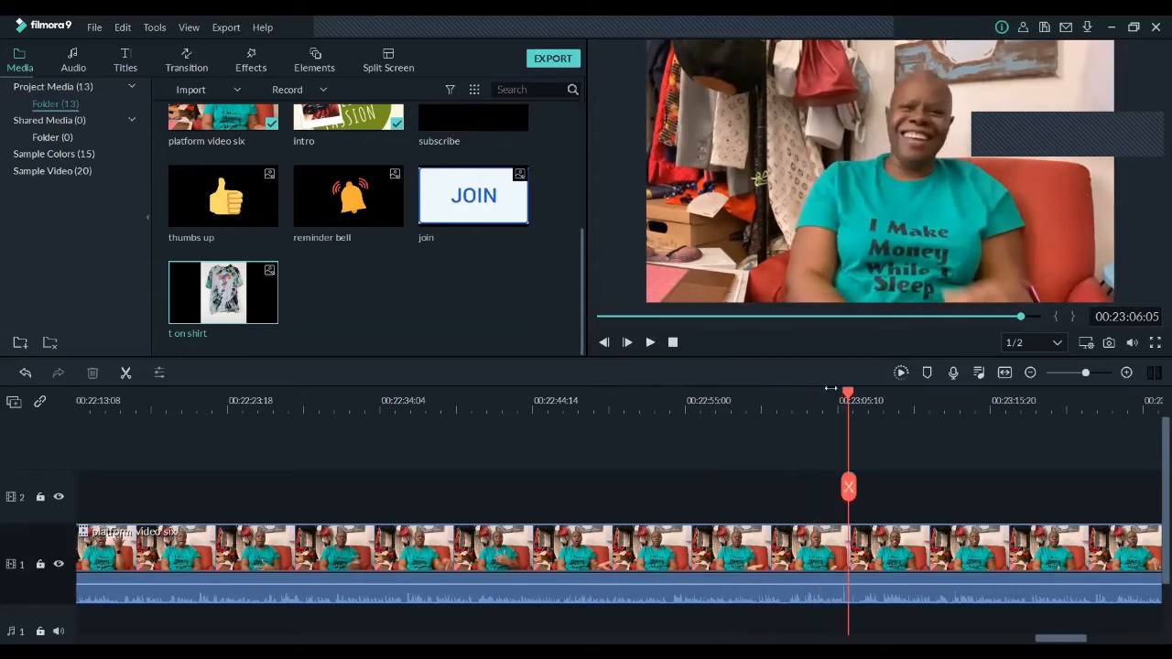
- Overlay the "subscribe" image on video track 2 above "platform video six" at 00:23:00:18
{"action": "left_click_drag", "start_coordinate": [846, 394], "coordinate": [767, 375]}
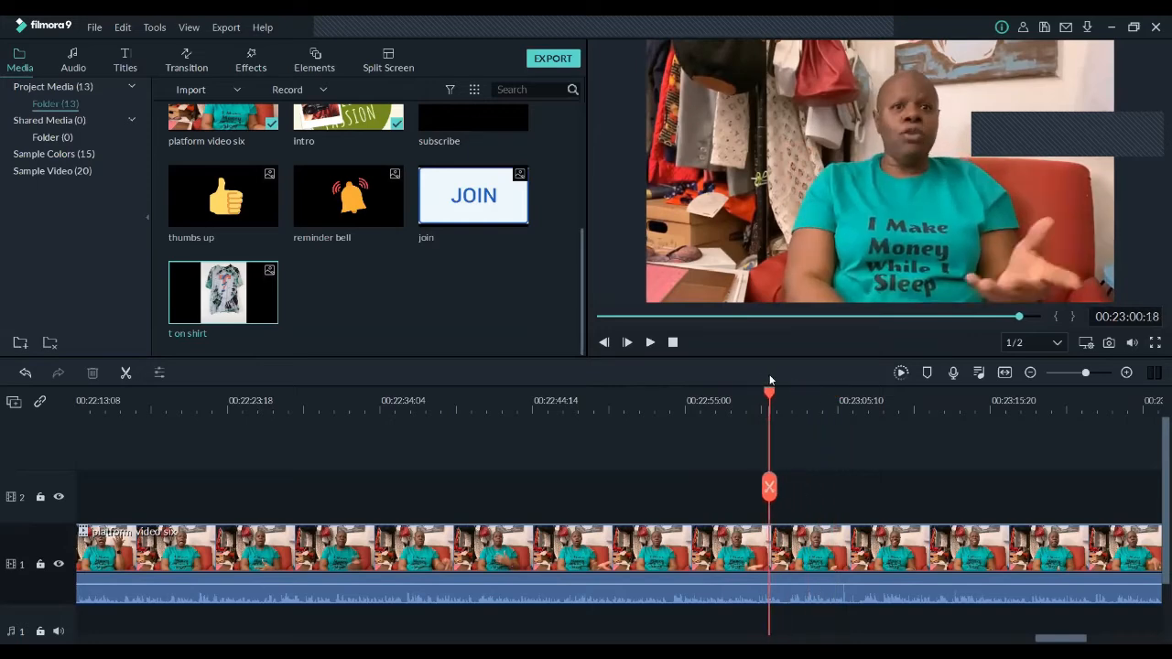
{"action": "mouse_move", "coordinate": [485, 203]}
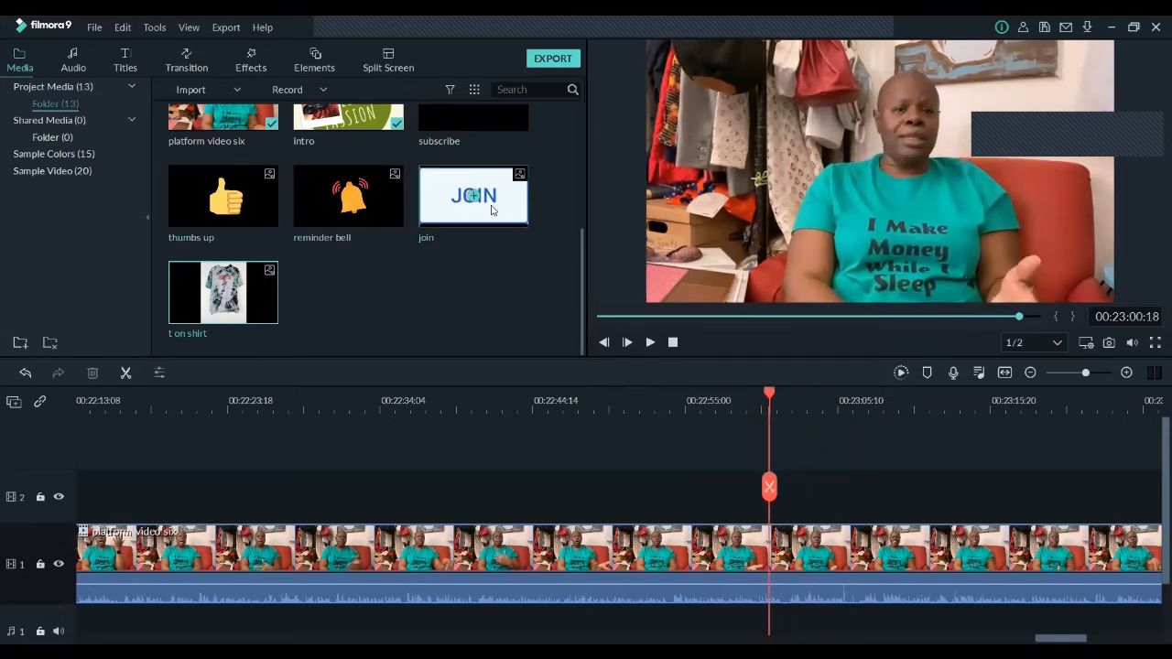
{"action": "scroll", "coordinate": [509, 340], "scroll_direction": "up", "scroll_amount": 3}
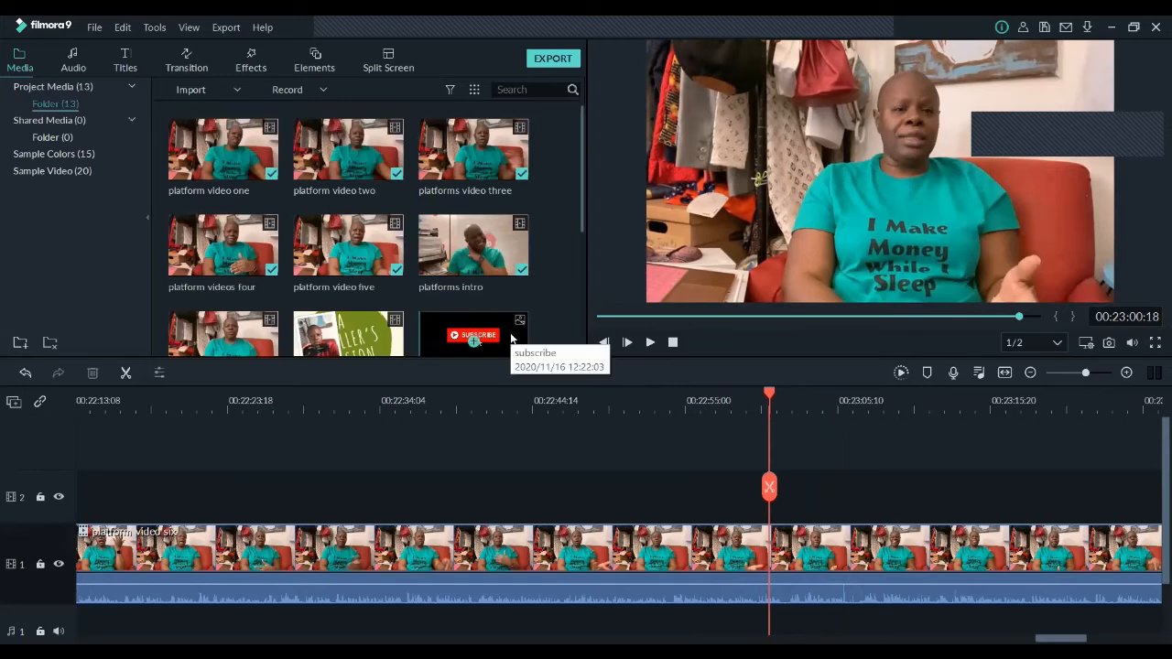
{"action": "left_click_drag", "start_coordinate": [510, 336], "coordinate": [775, 476]}
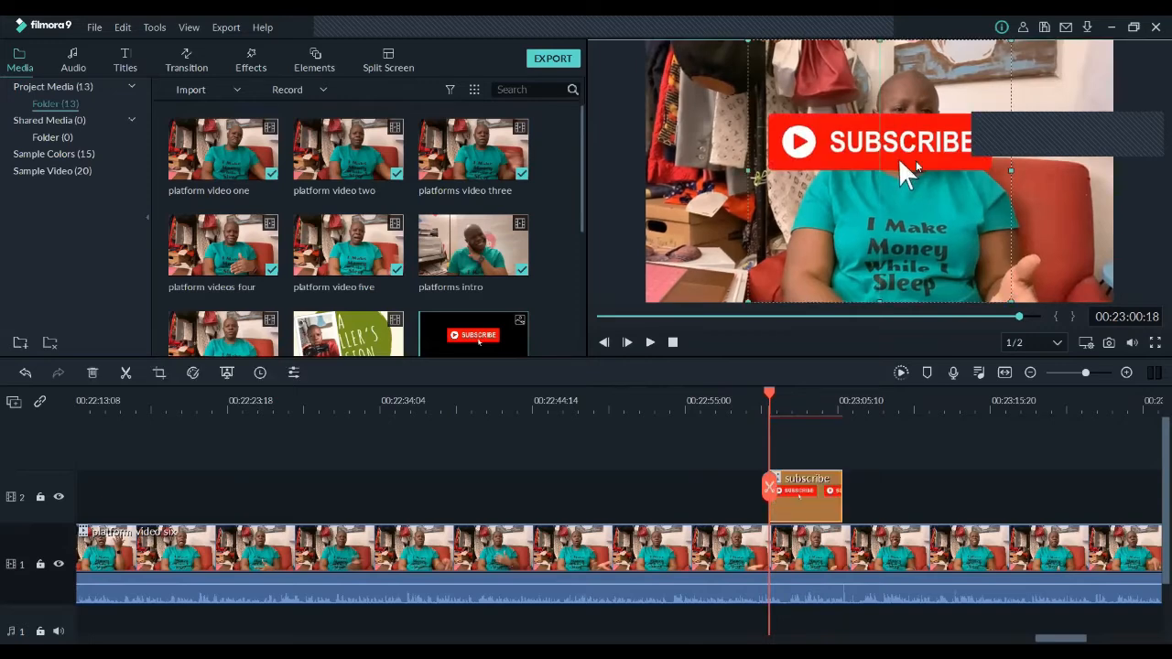
- Move the subscribe graphic to the upper-left area of the video frame and shrink it so it clears the speaker's face
{"action": "left_click_drag", "start_coordinate": [900, 167], "coordinate": [834, 142]}
{"action": "double_click", "coordinate": [867, 167]}
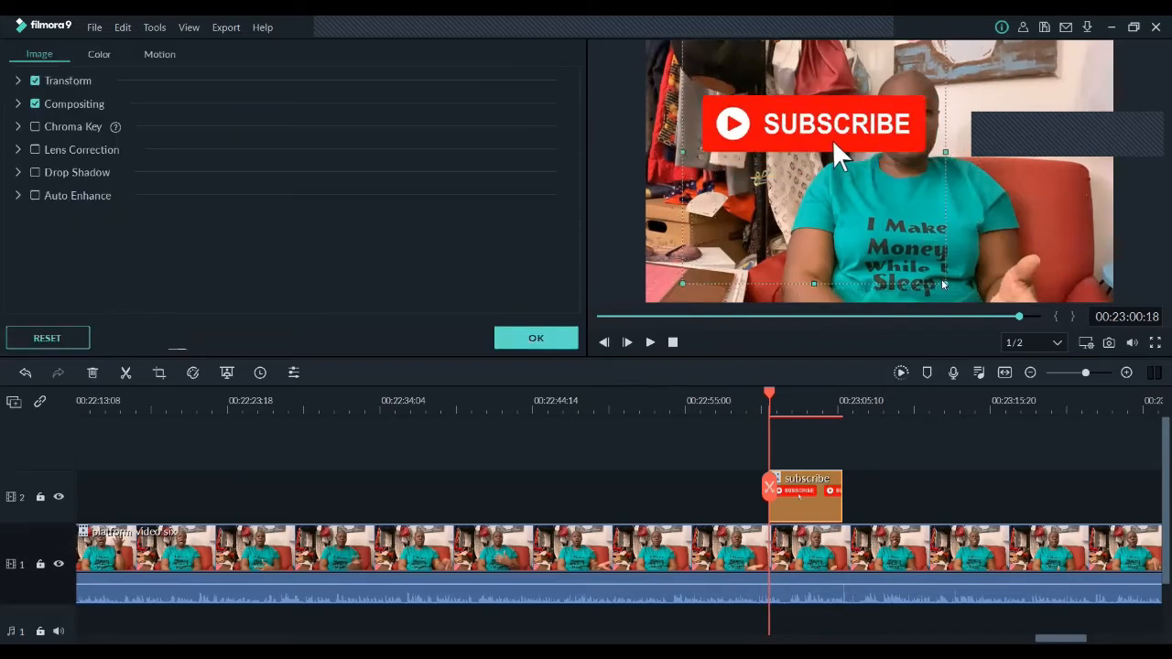
{"action": "left_click_drag", "start_coordinate": [944, 284], "coordinate": [847, 208]}
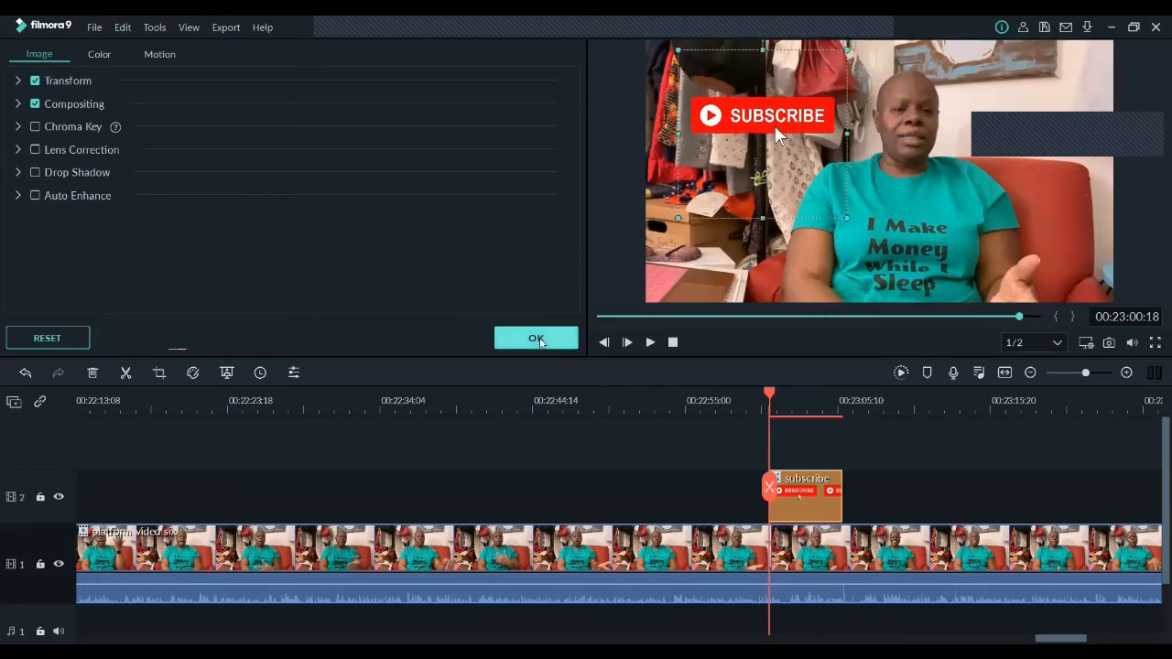
{"action": "left_click", "coordinate": [537, 339]}
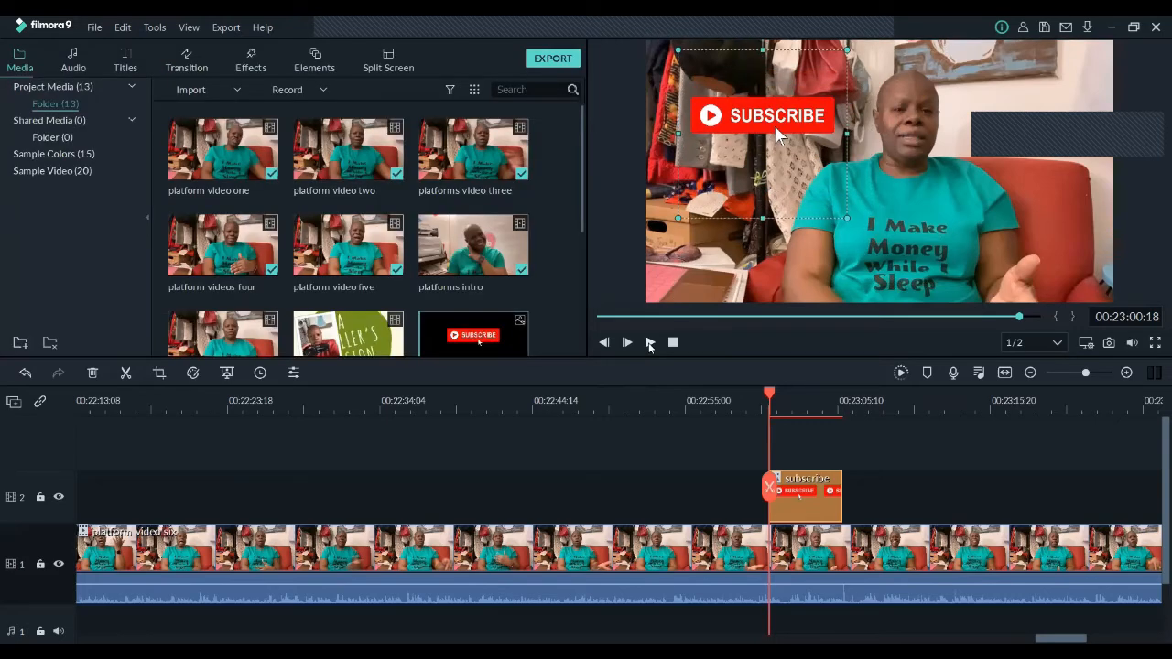
- Play back the subscribe overlay and place the "thumbs up" image on video track 2 at 00:23:10:12
{"action": "left_click", "coordinate": [650, 343]}
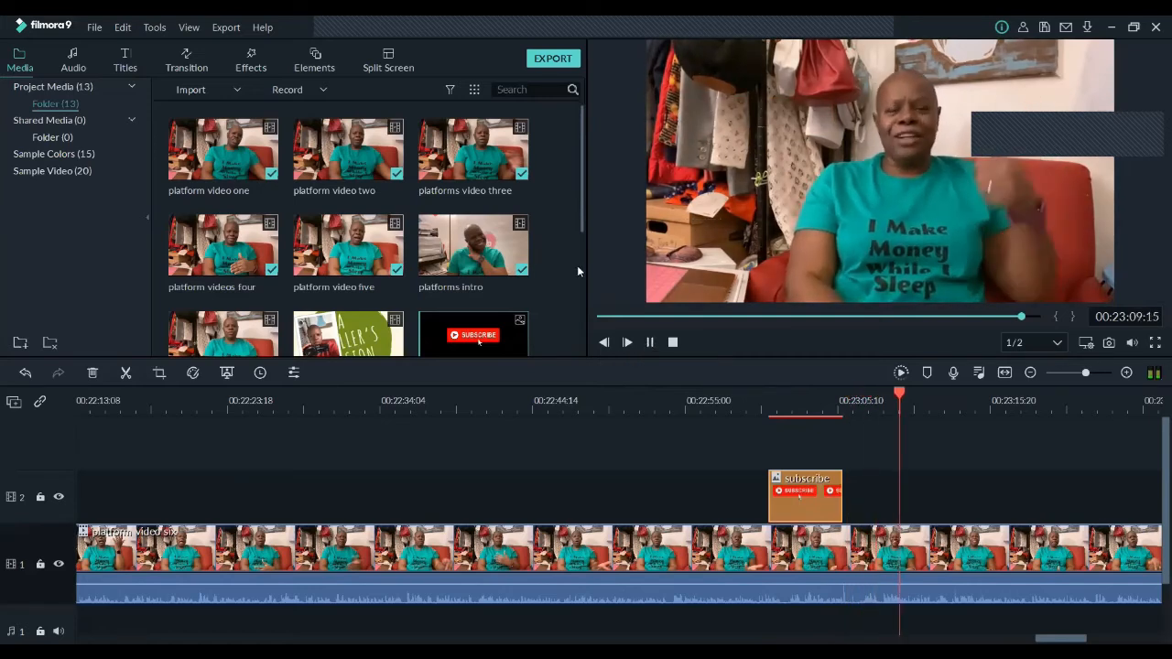
{"action": "scroll", "coordinate": [551, 287], "scroll_direction": "down", "scroll_amount": 3}
{"action": "key", "text": "space"}
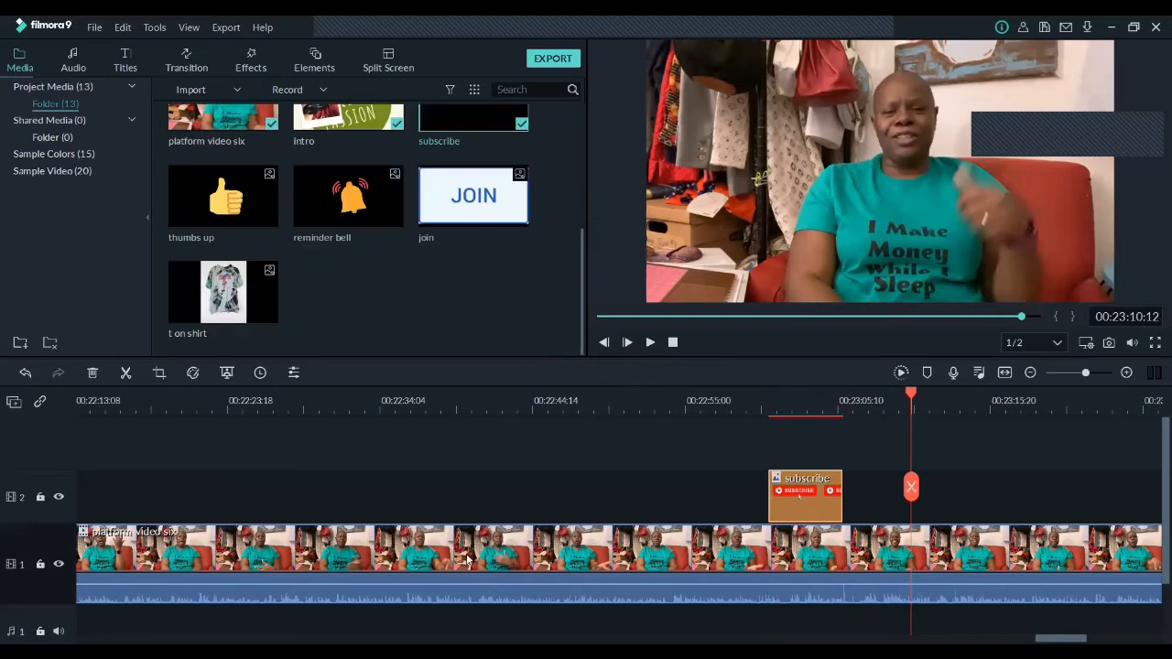
{"action": "left_click_drag", "start_coordinate": [223, 196], "coordinate": [923, 497]}
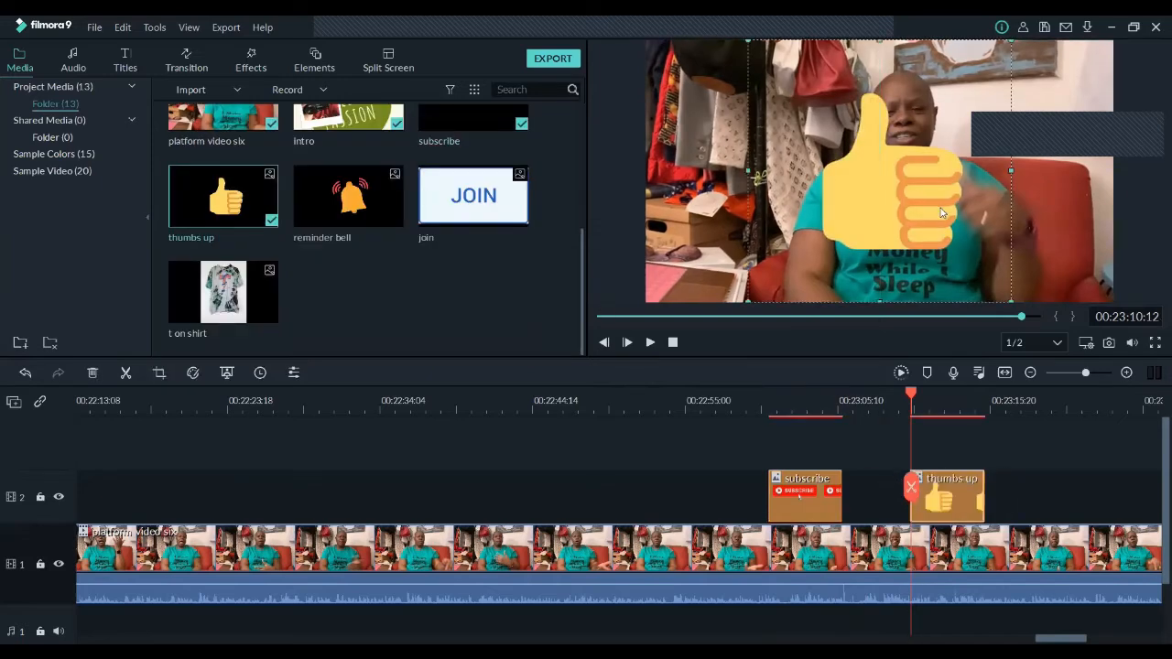
- Shrink the thumbs-up graphic, move it to the upper-right corner of the video frame and play it back
{"action": "left_click_drag", "start_coordinate": [1007, 300], "coordinate": [929, 221]}
{"action": "left_click_drag", "start_coordinate": [879, 162], "coordinate": [1032, 138]}
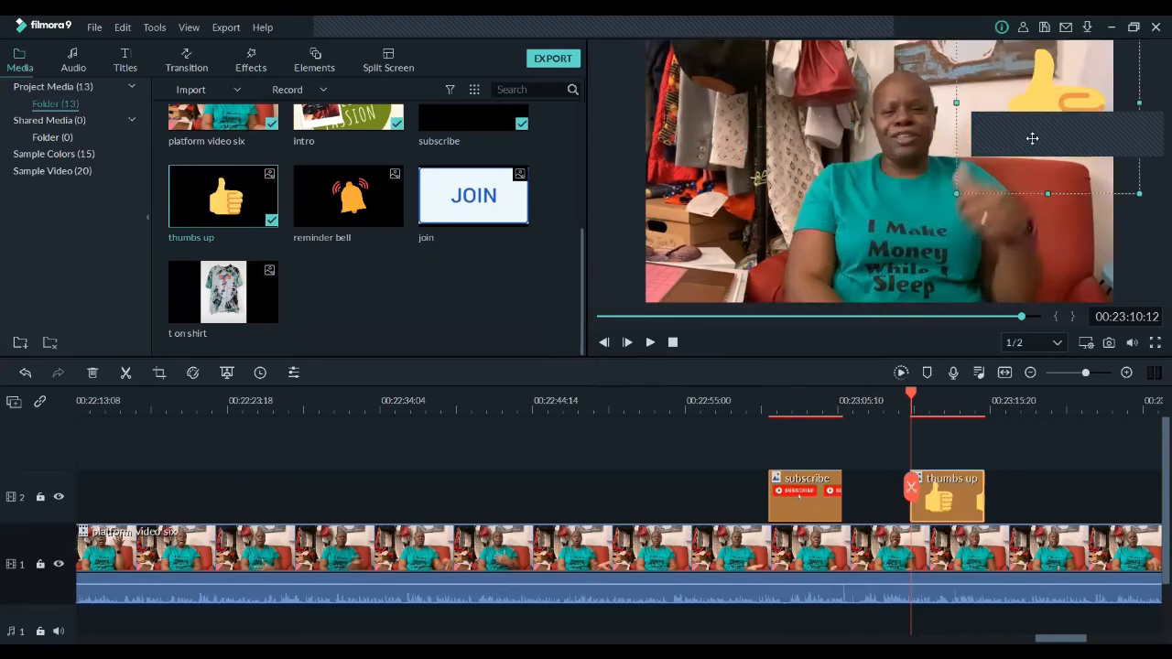
{"action": "left_click", "coordinate": [650, 342]}
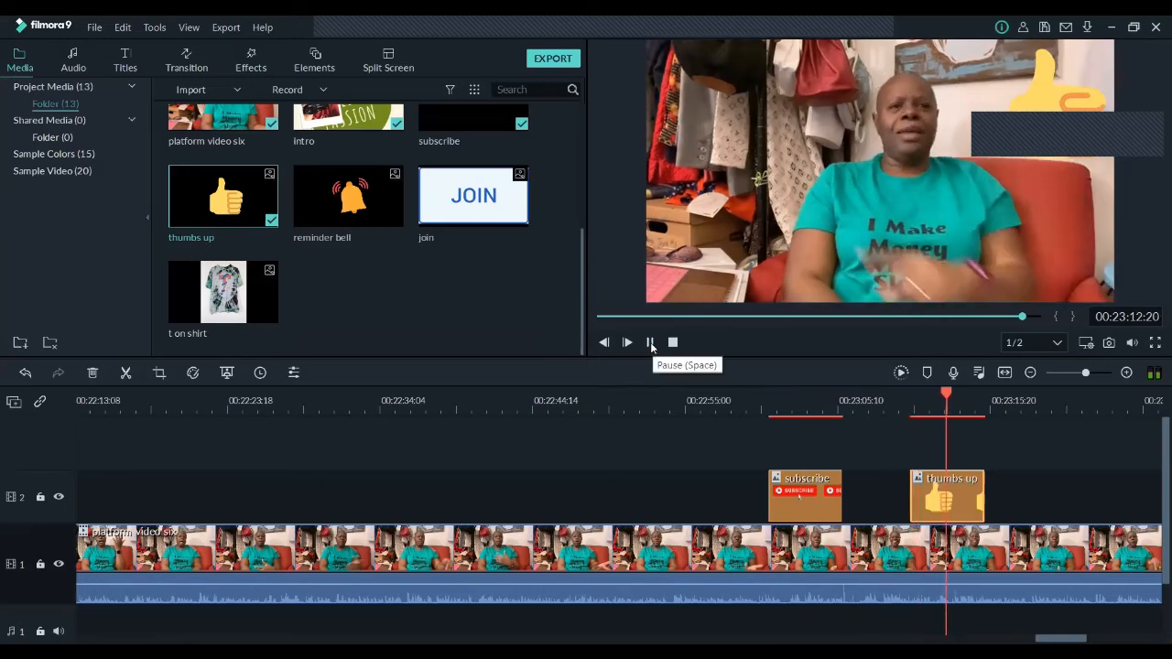
{"action": "left_click", "coordinate": [650, 342]}
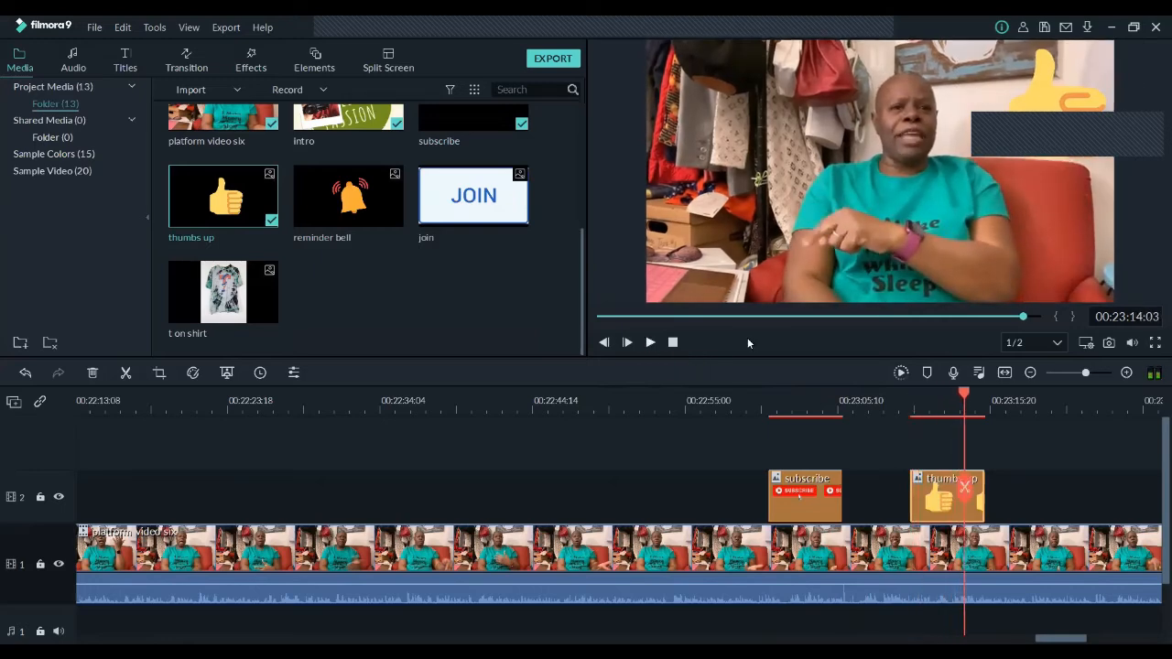
- Overlay the "reminder bell" image on video track 3 at 00:23:12:22, overlapping the thumbs-up clip
{"action": "left_click", "coordinate": [1023, 317]}
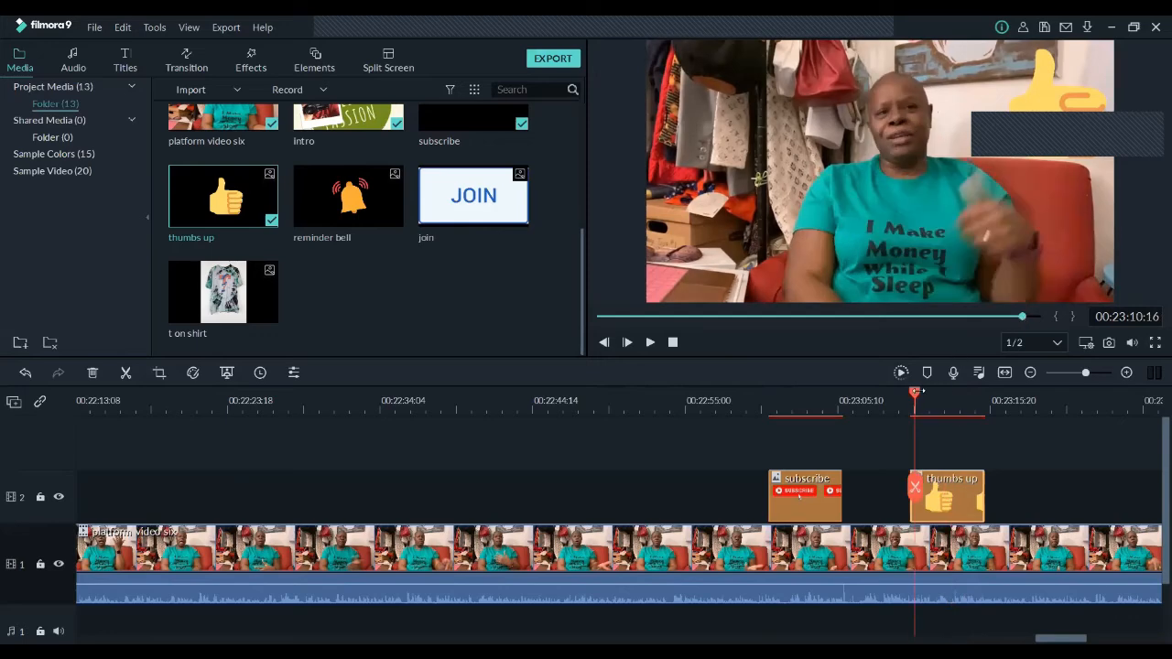
{"action": "left_click_drag", "start_coordinate": [915, 394], "coordinate": [950, 391]}
{"action": "left_click", "coordinate": [961, 392]}
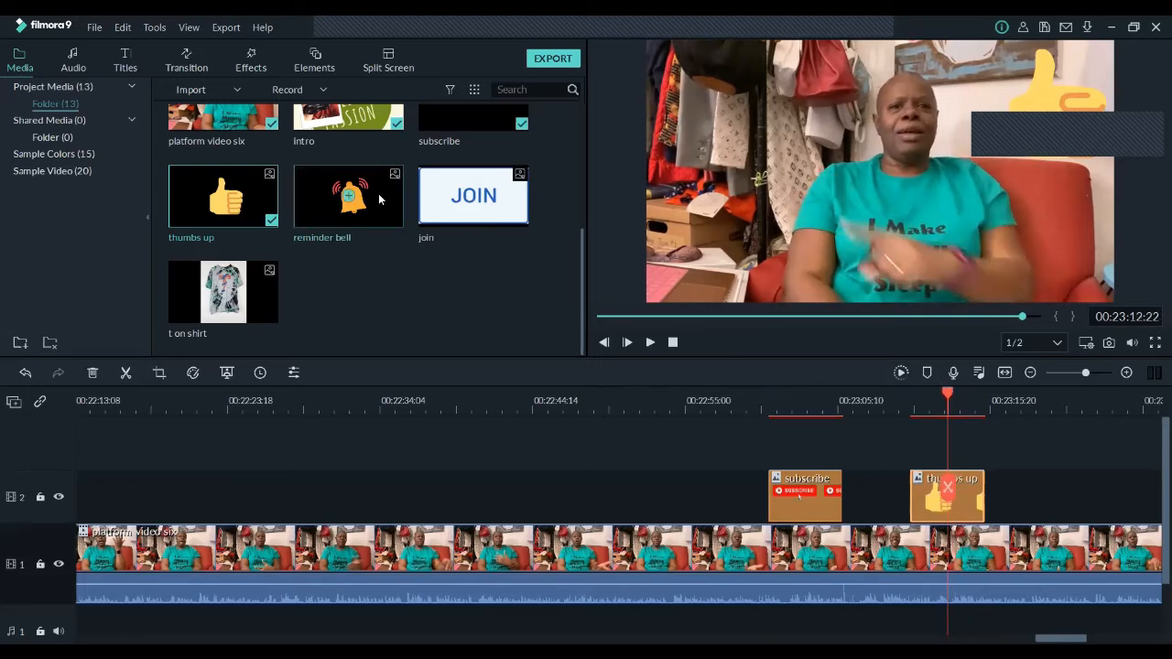
{"action": "left_click", "coordinate": [399, 216]}
{"action": "left_click_drag", "start_coordinate": [974, 420], "coordinate": [955, 424]}
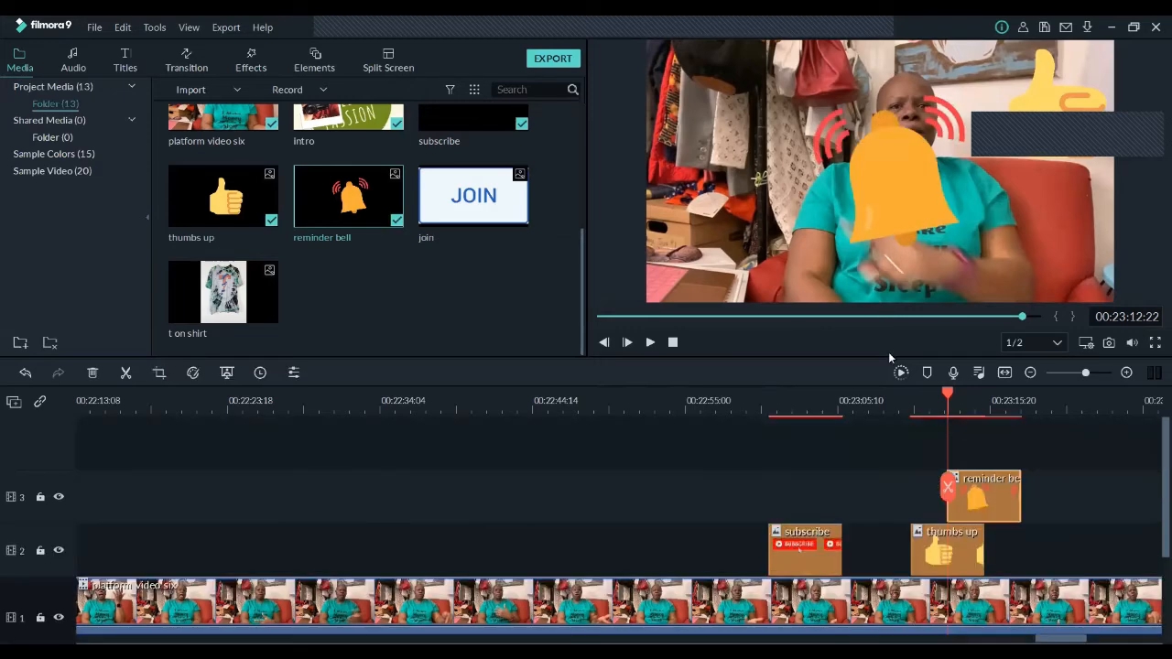
- Shrink the reminder bell graphic, move it to the lower part of the video frame over the speaker's arm, and play it back
{"action": "left_click", "coordinate": [890, 173]}
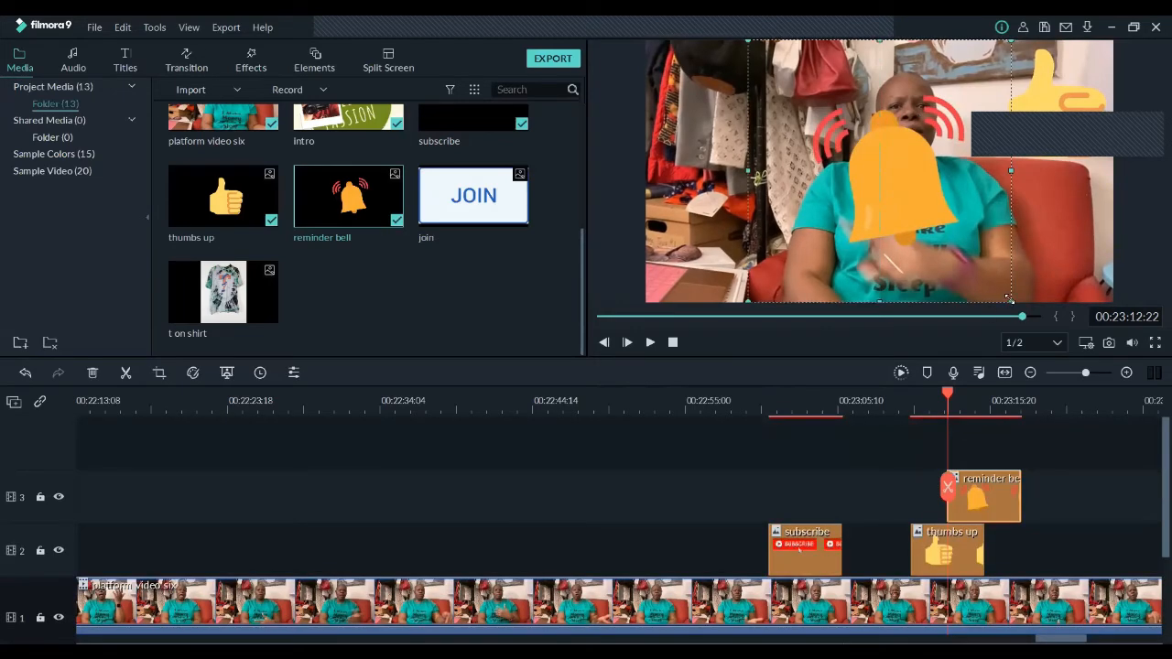
{"action": "left_click_drag", "start_coordinate": [1009, 300], "coordinate": [891, 182]}
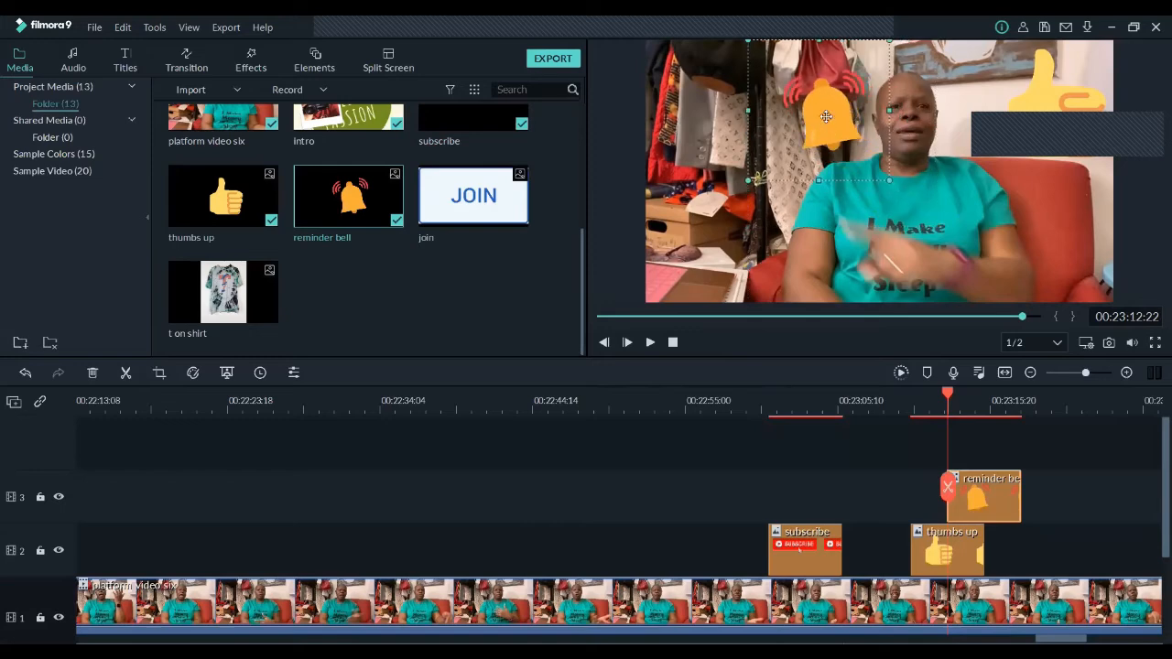
{"action": "left_click_drag", "start_coordinate": [827, 129], "coordinate": [804, 260]}
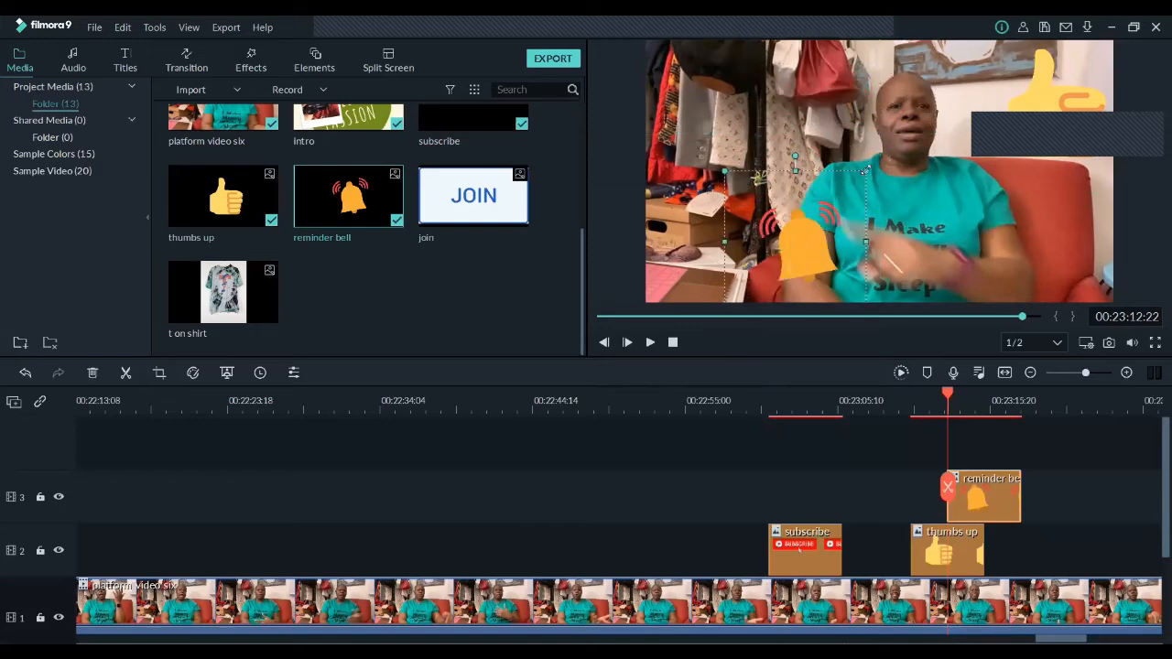
{"action": "left_click_drag", "start_coordinate": [866, 170], "coordinate": [807, 229]}
{"action": "left_click_drag", "start_coordinate": [783, 277], "coordinate": [818, 267]}
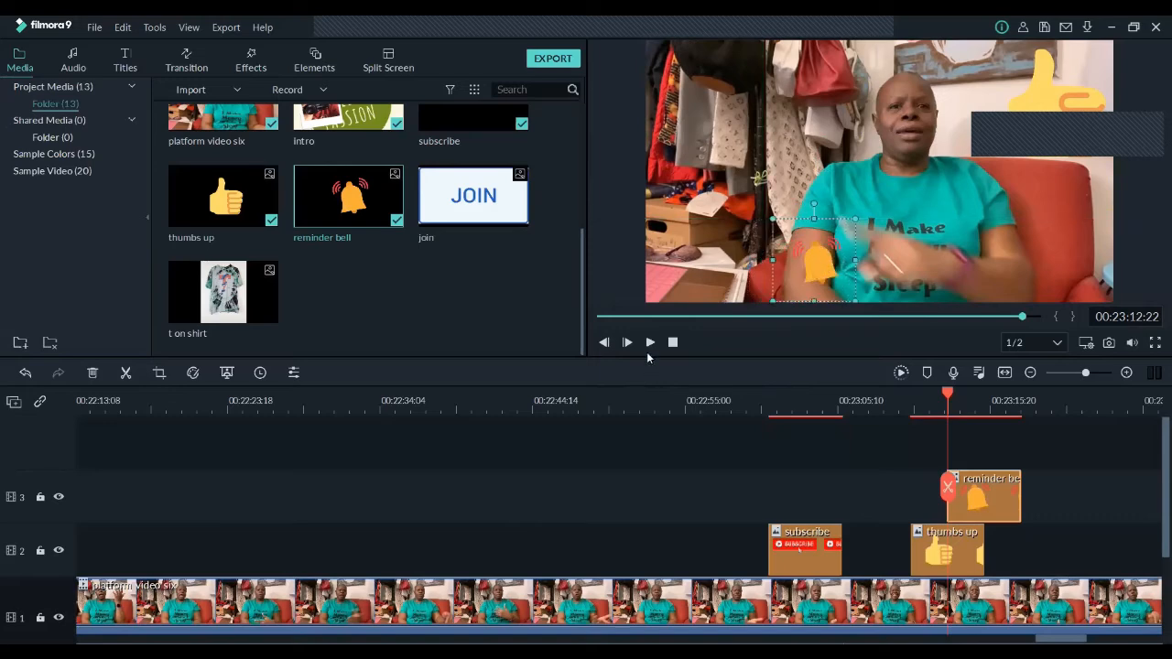
{"action": "left_click", "coordinate": [651, 342]}
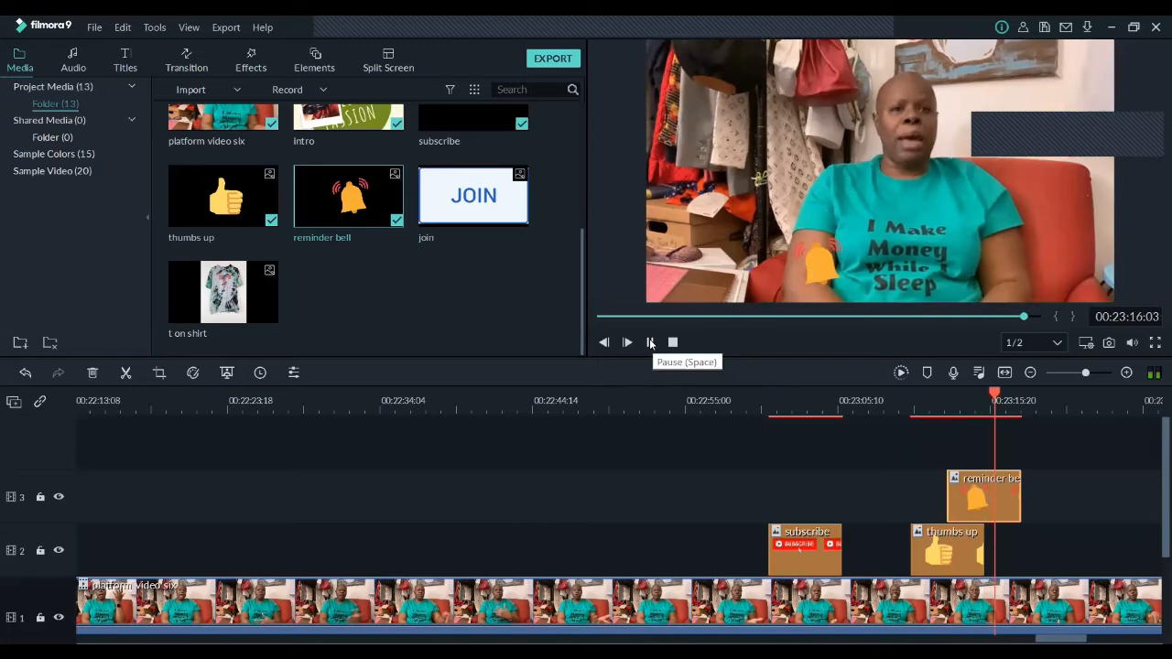
{"action": "left_click", "coordinate": [650, 343]}
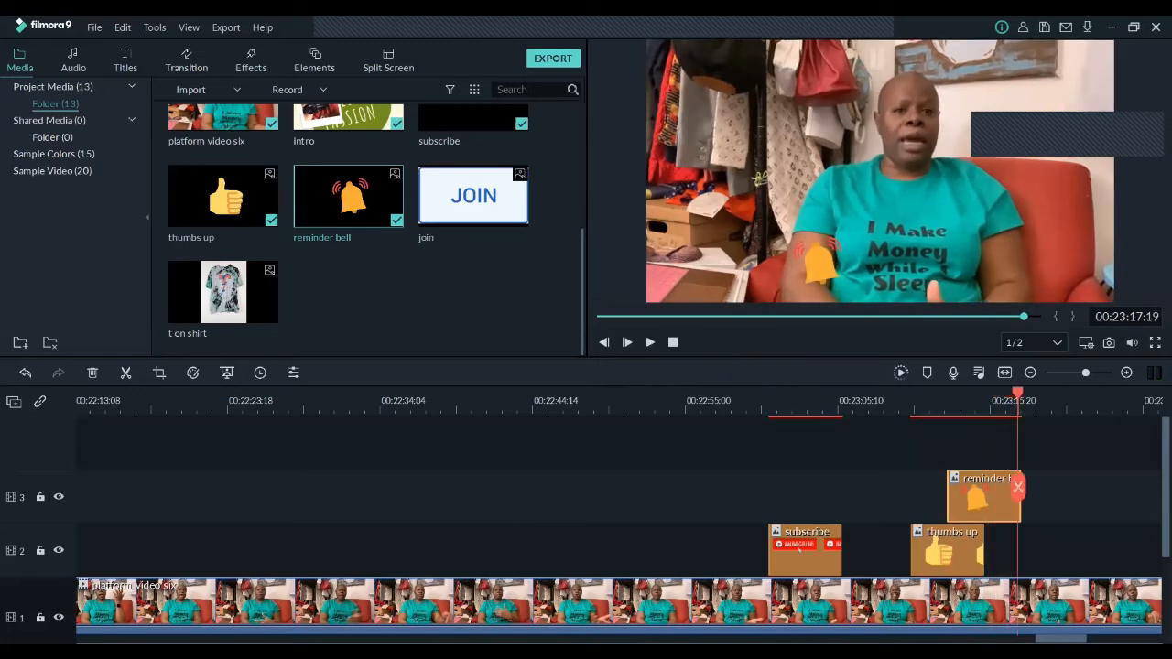
- Overlay the "join" image on video track 2 at 00:23:48:04 and shrink it into the upper-left area of the video frame
{"action": "left_click_drag", "start_coordinate": [1060, 639], "coordinate": [1088, 639]}
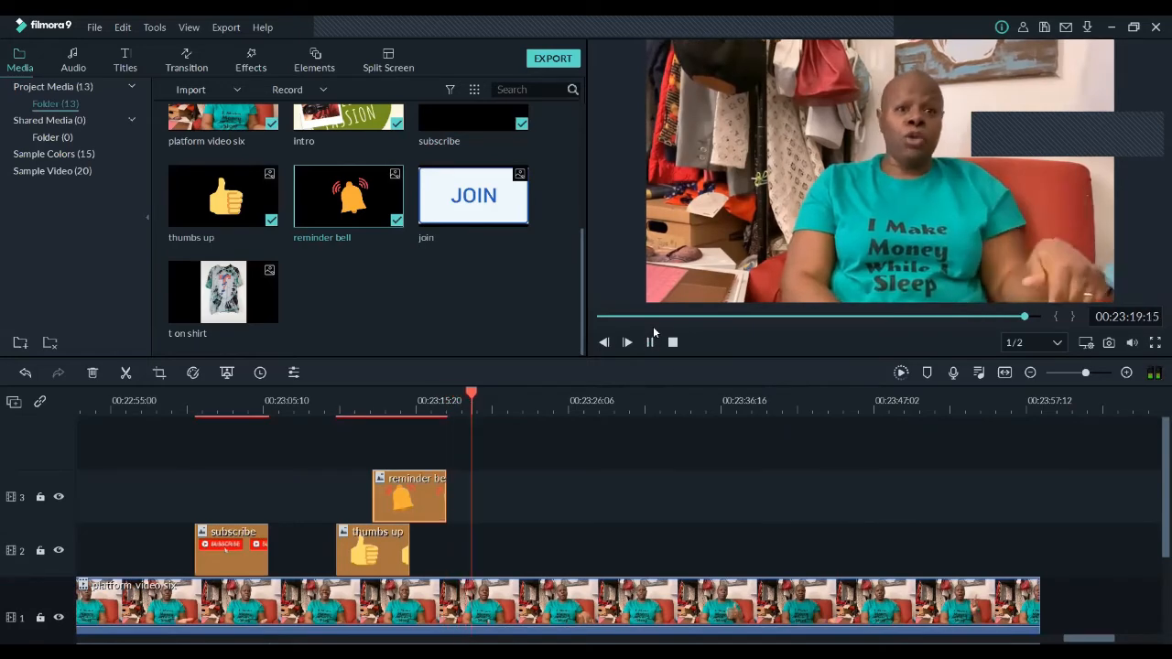
{"action": "scroll", "coordinate": [549, 263], "scroll_direction": "up", "scroll_amount": 3}
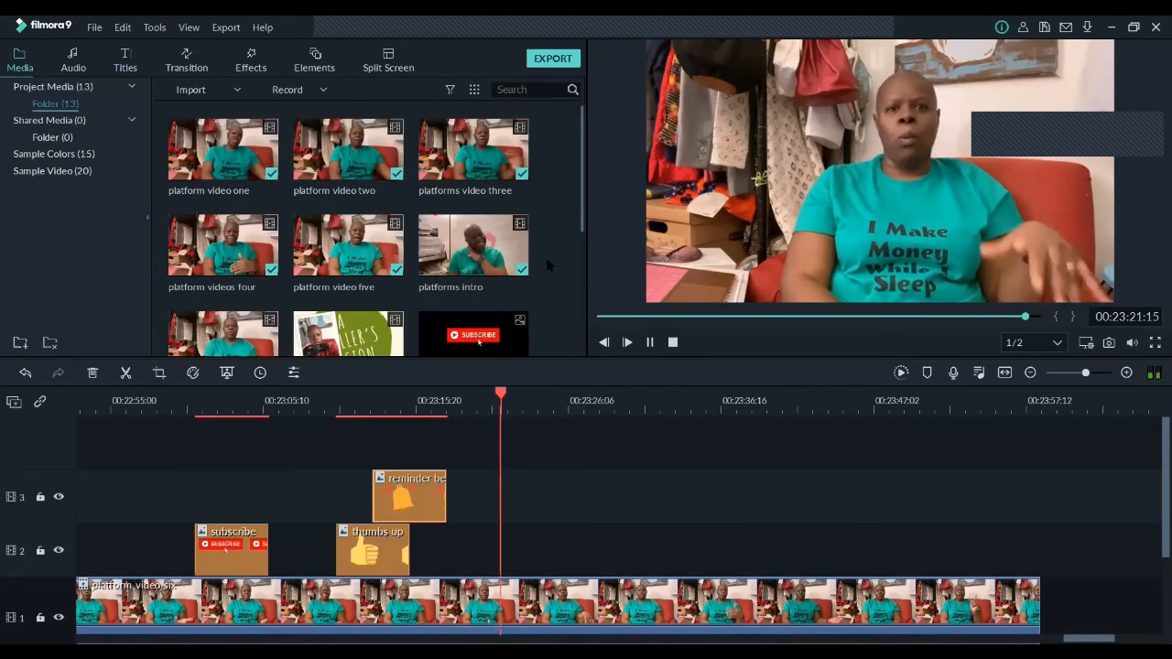
{"action": "scroll", "coordinate": [548, 264], "scroll_direction": "down", "scroll_amount": 4}
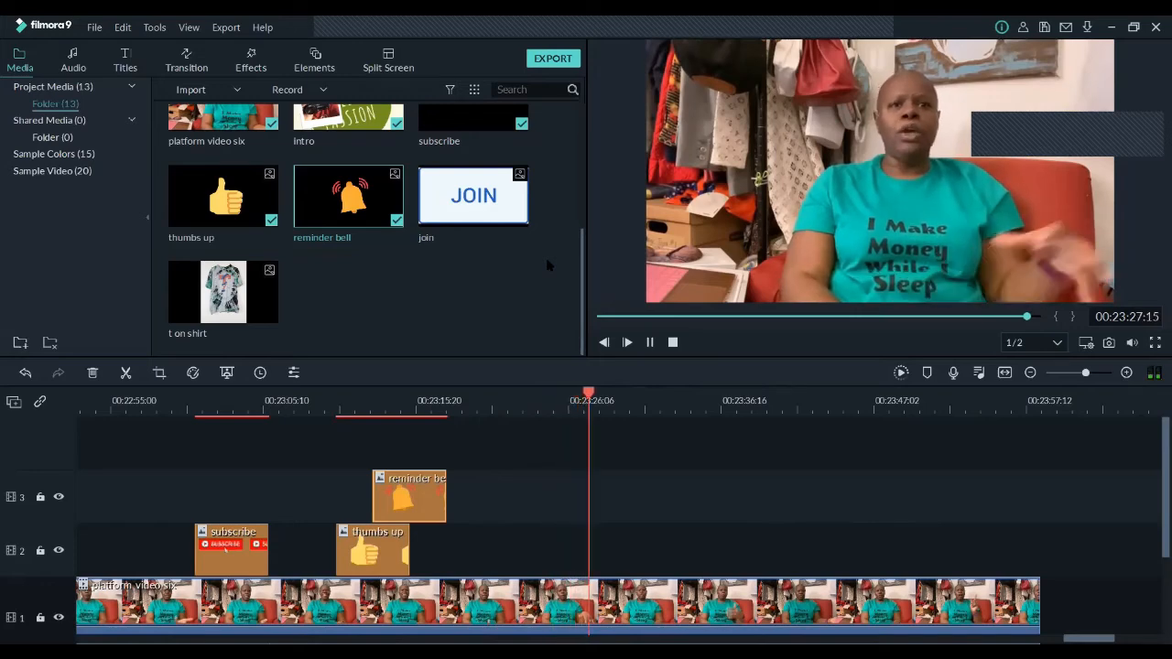
{"action": "left_click", "coordinate": [650, 345]}
{"action": "left_click_drag", "start_coordinate": [502, 189], "coordinate": [547, 215]}
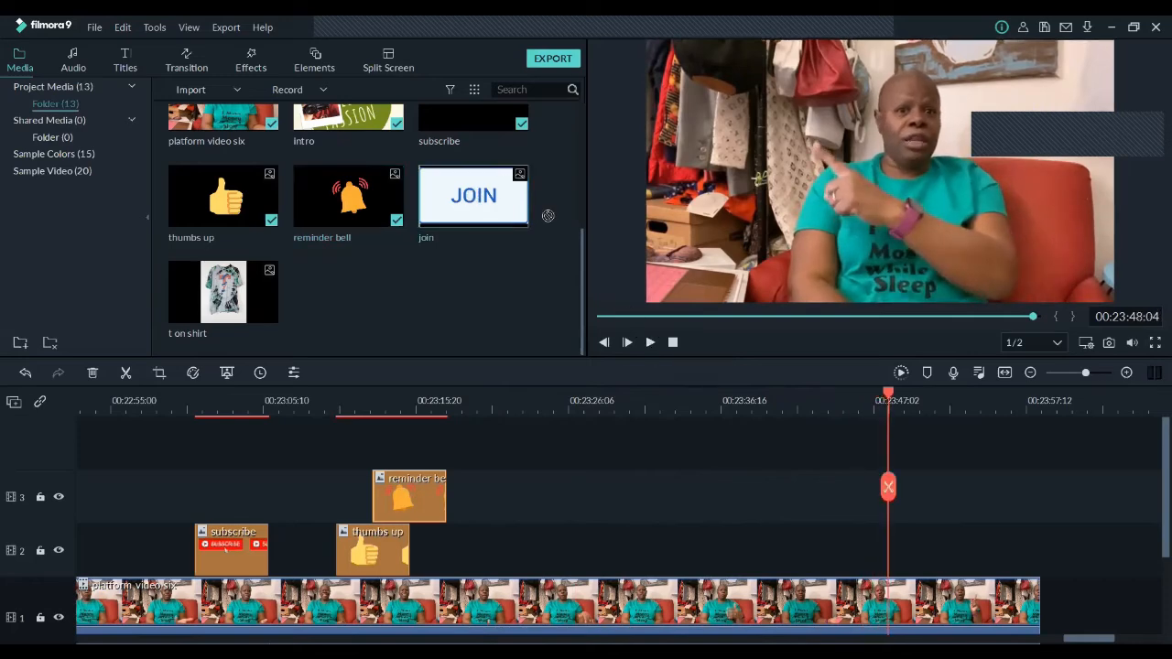
{"action": "left_click_drag", "start_coordinate": [936, 512], "coordinate": [902, 545]}
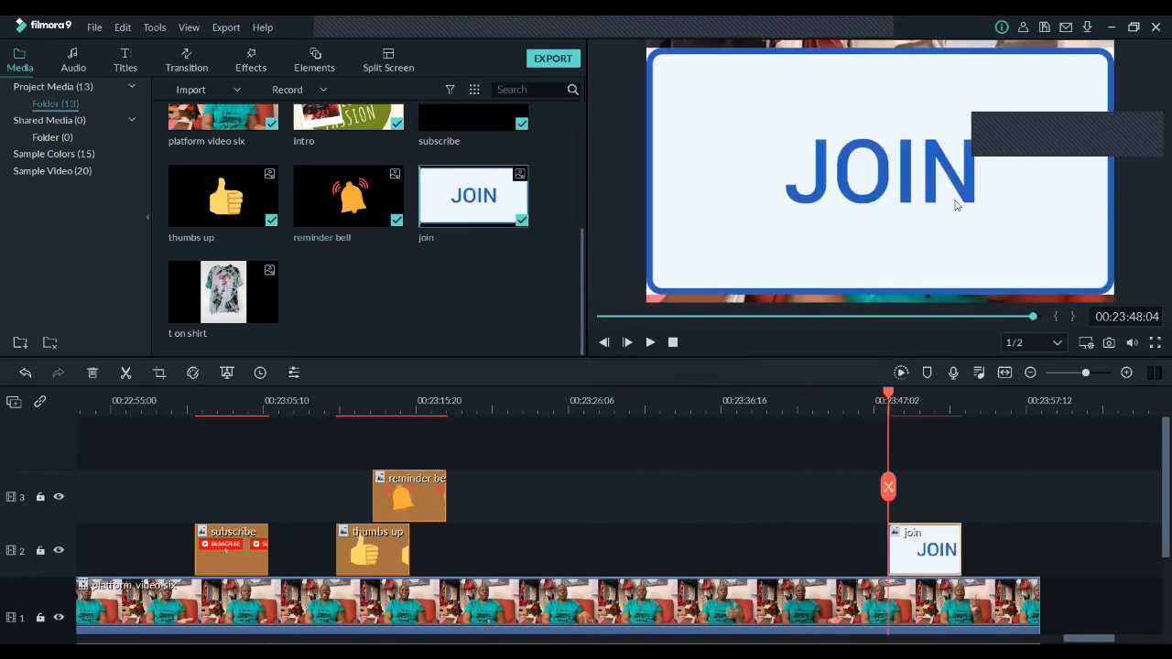
{"action": "left_click_drag", "start_coordinate": [1110, 291], "coordinate": [773, 101]}
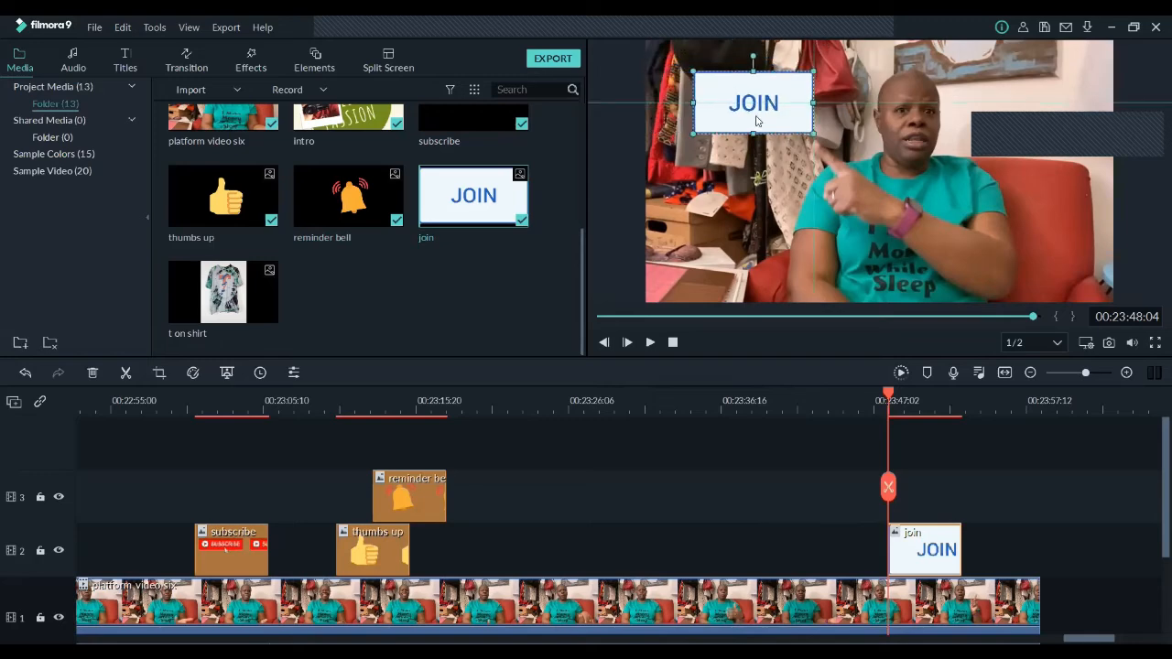
{"action": "left_click", "coordinate": [649, 343]}
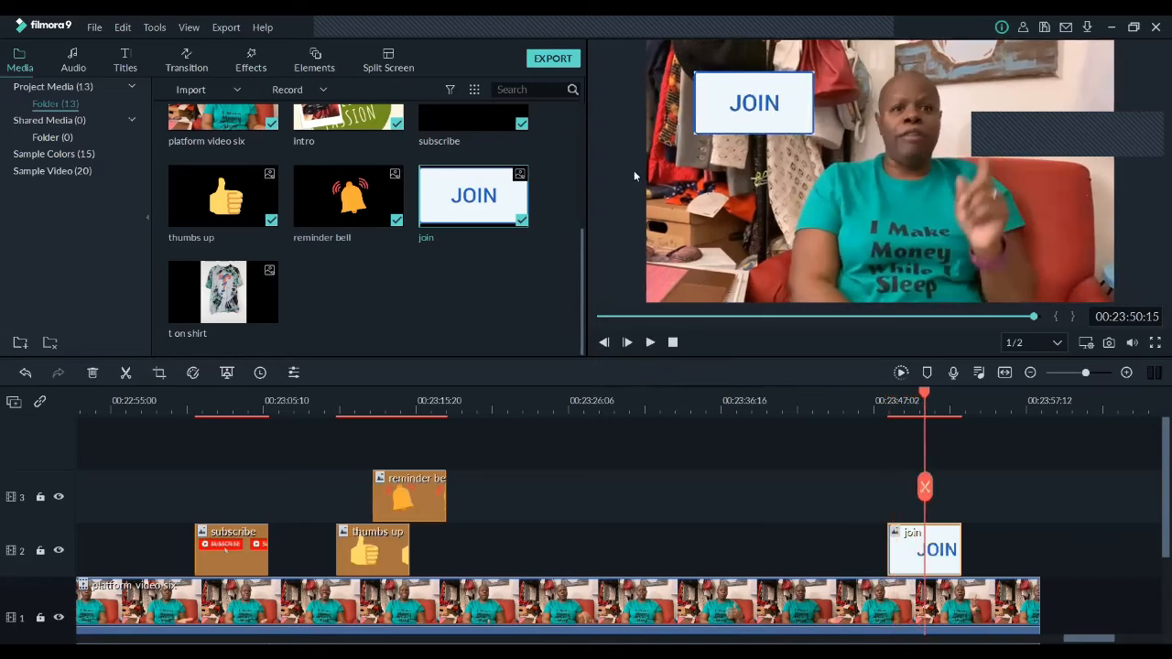
- Overlay the "subscribe" graphic on video track 3 at 00:23:50:05, overlapping the join clip
{"action": "scroll", "coordinate": [567, 178], "scroll_direction": "up", "scroll_amount": 3}
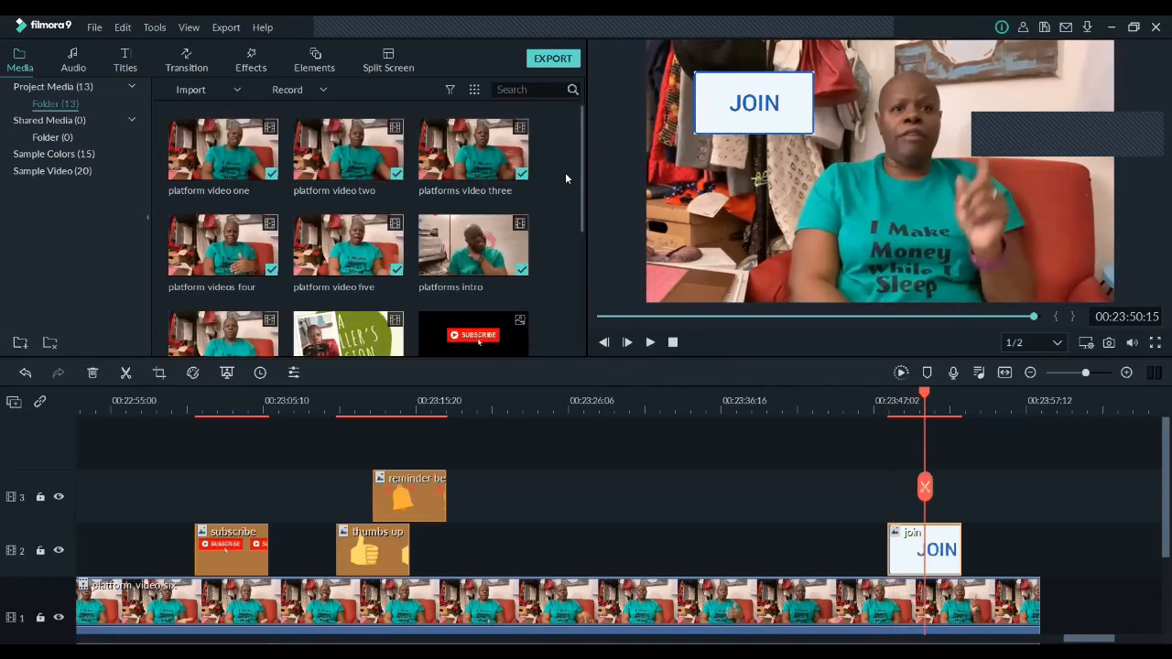
{"action": "left_click", "coordinate": [920, 398]}
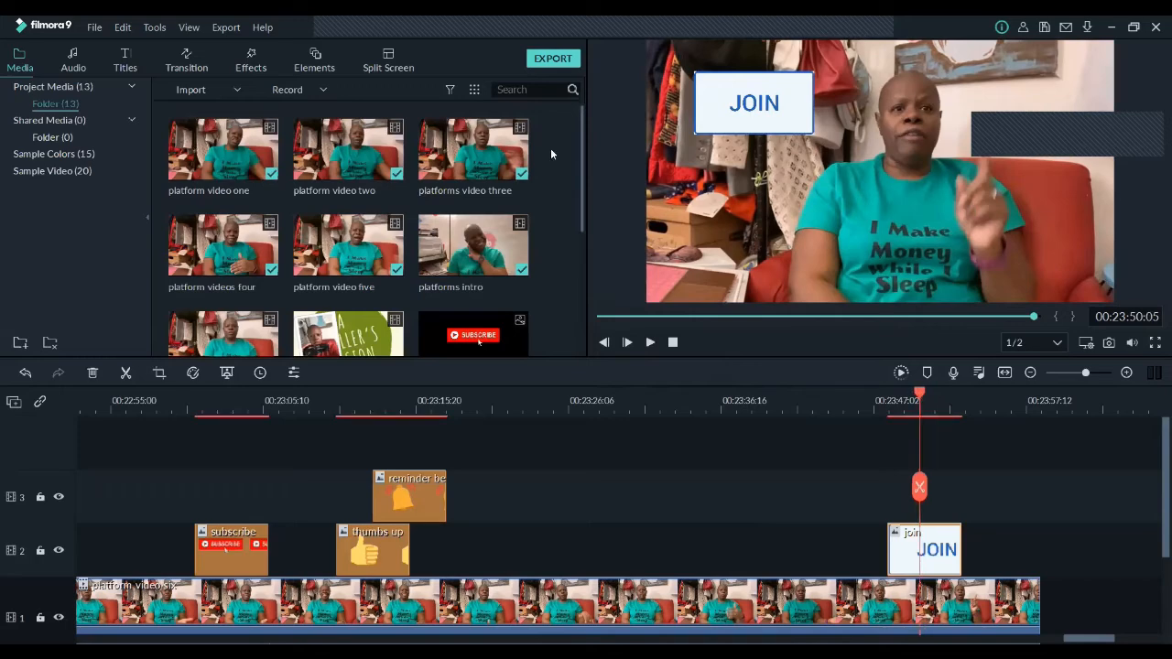
{"action": "left_click_drag", "start_coordinate": [473, 339], "coordinate": [935, 490]}
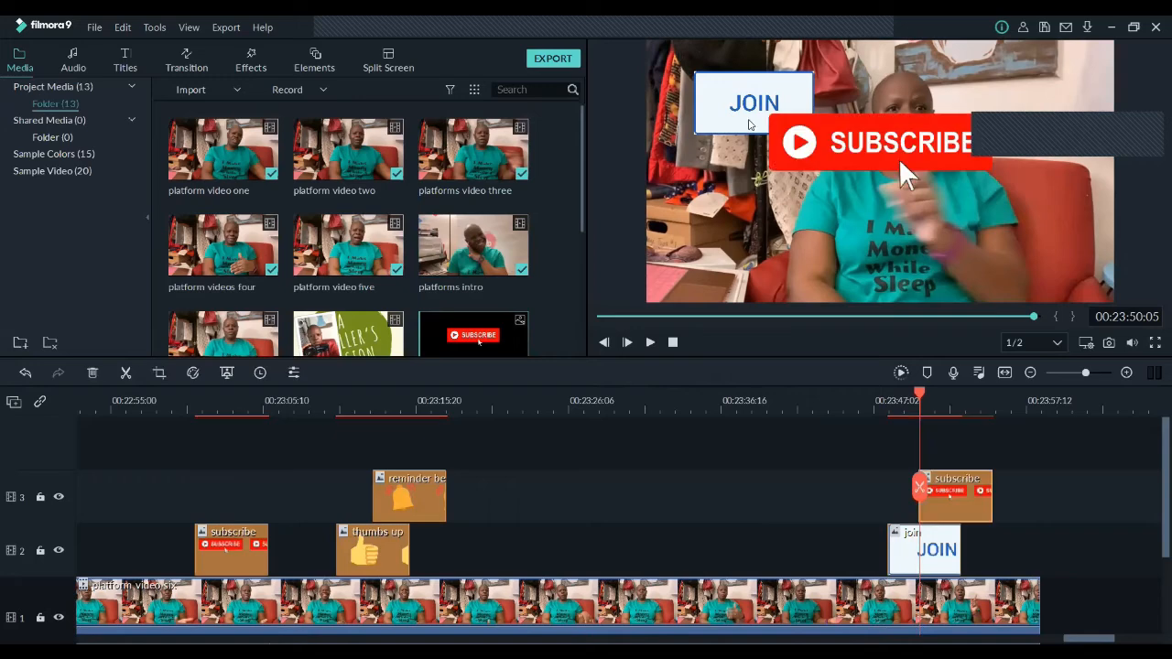
- Move the new subscribe graphic directly to the right of the JOIN graphic in the video frame and play it back
{"action": "left_click", "coordinate": [899, 158]}
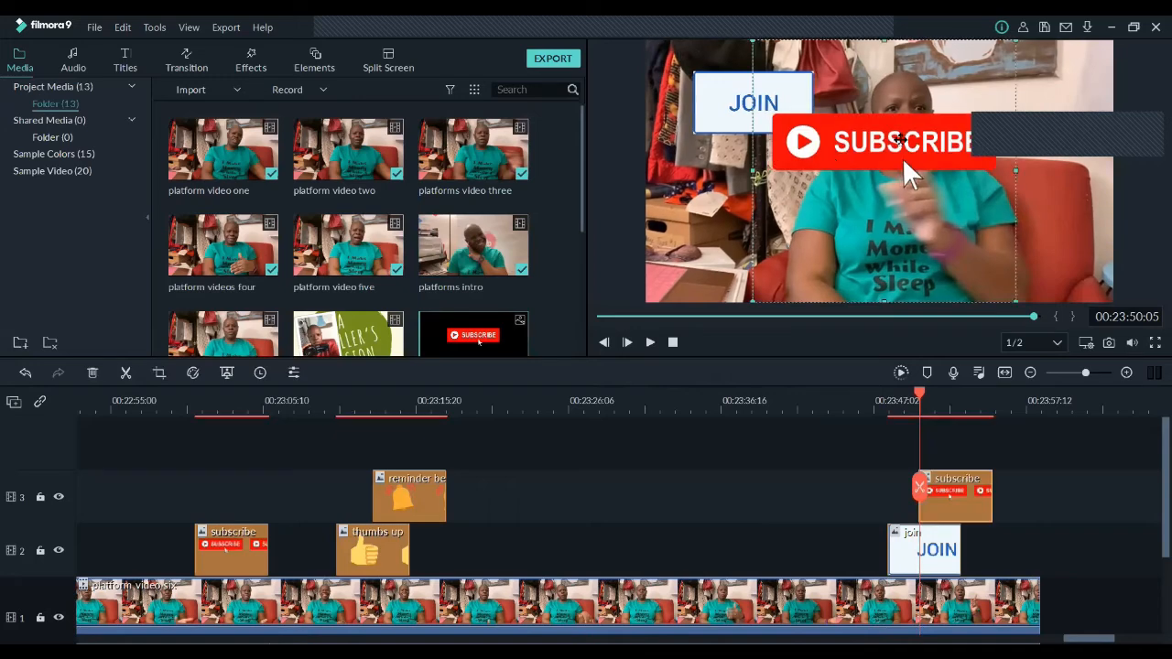
{"action": "left_click_drag", "start_coordinate": [902, 156], "coordinate": [953, 128]}
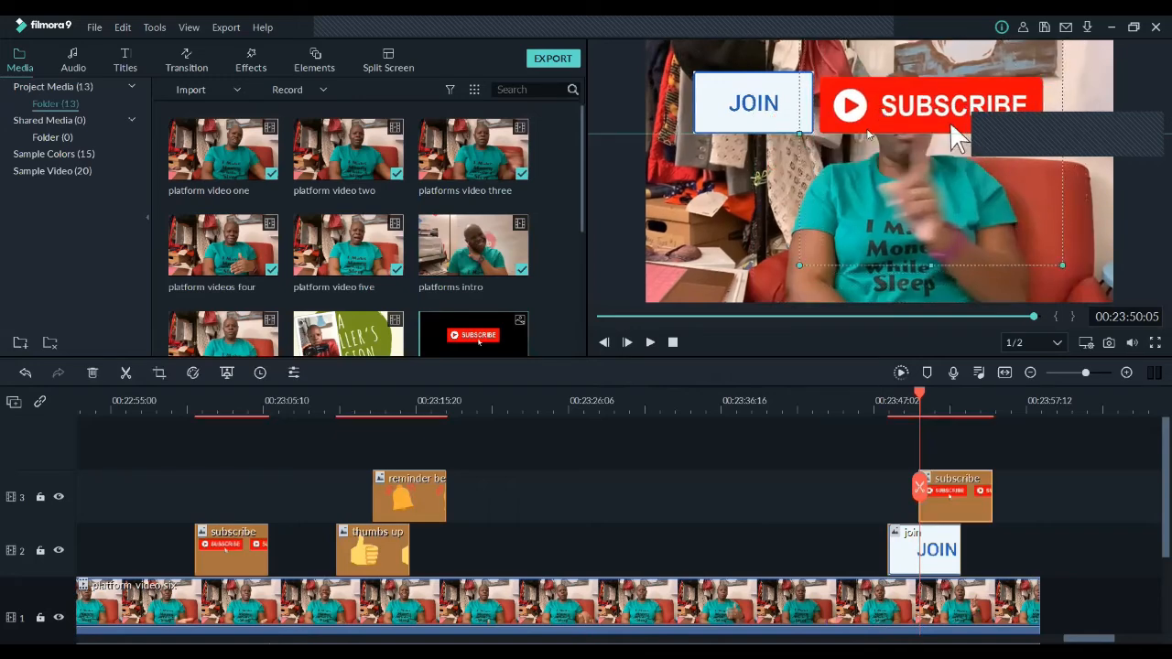
{"action": "left_click", "coordinate": [650, 343]}
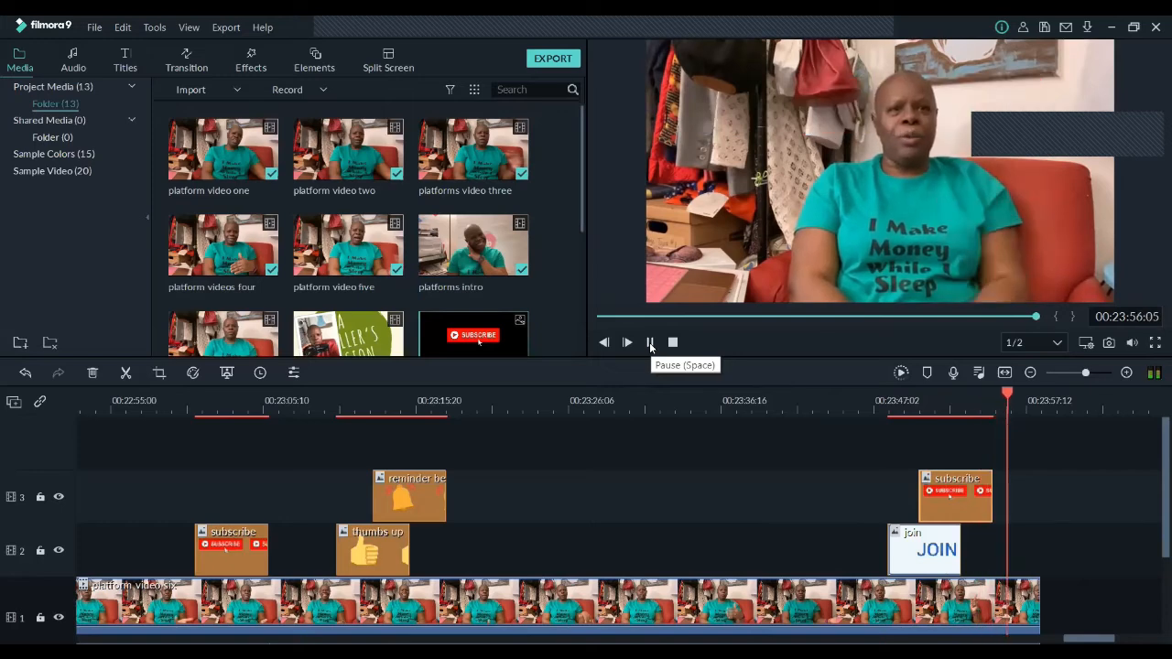
{"action": "left_click", "coordinate": [650, 343]}
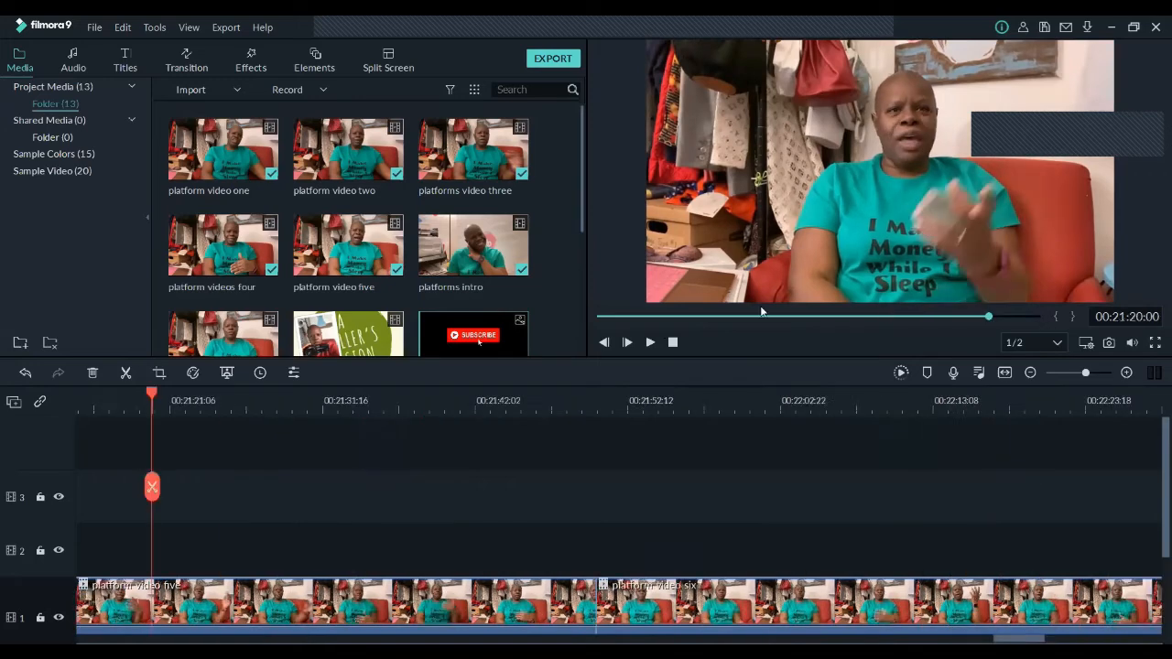
- Play the project from the start through the intro into platform video one, and review the clip sequence along the timeline
{"action": "left_click_drag", "start_coordinate": [591, 309], "coordinate": [592, 309]}
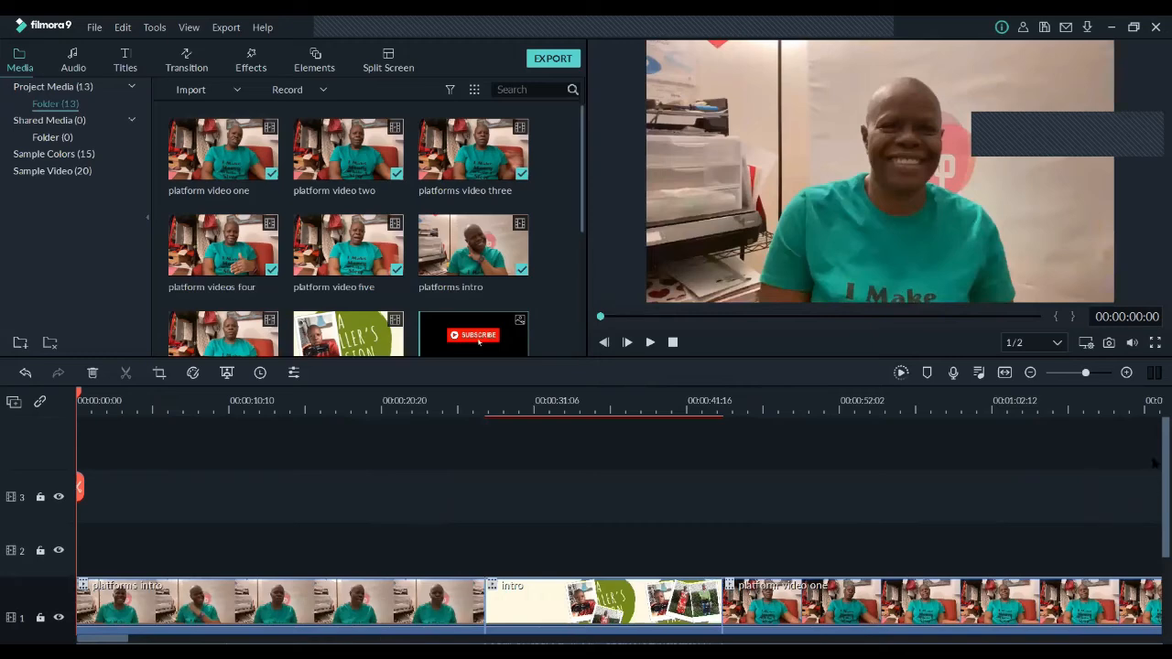
{"action": "left_click_drag", "start_coordinate": [1153, 474], "coordinate": [1156, 531]}
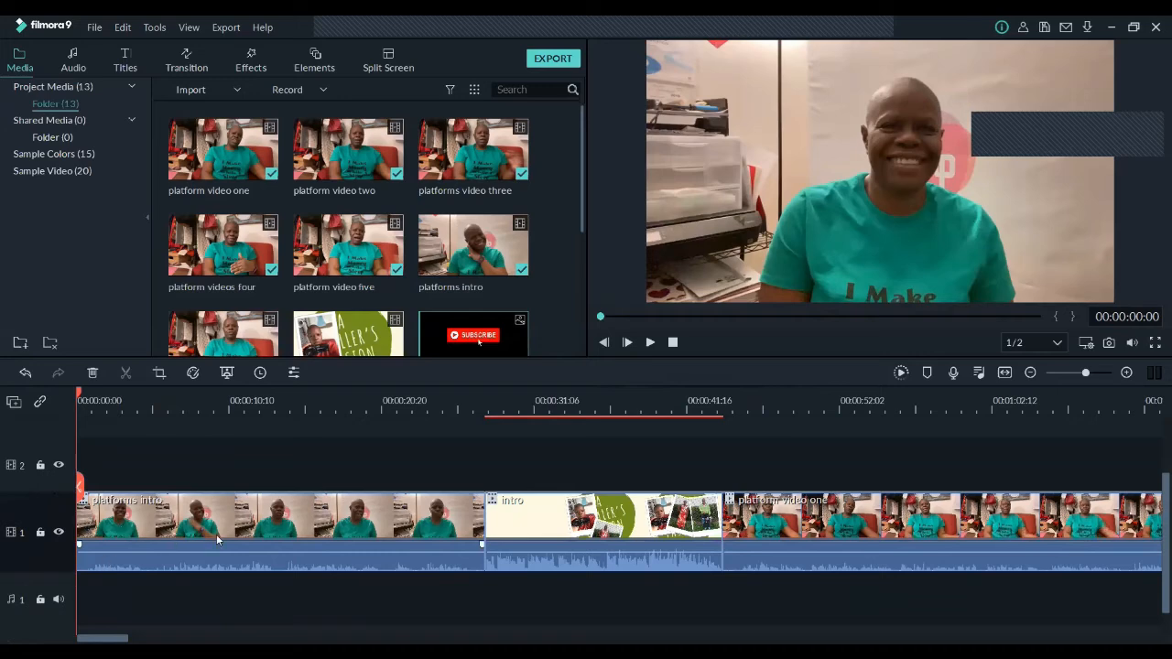
{"action": "left_click", "coordinate": [650, 342]}
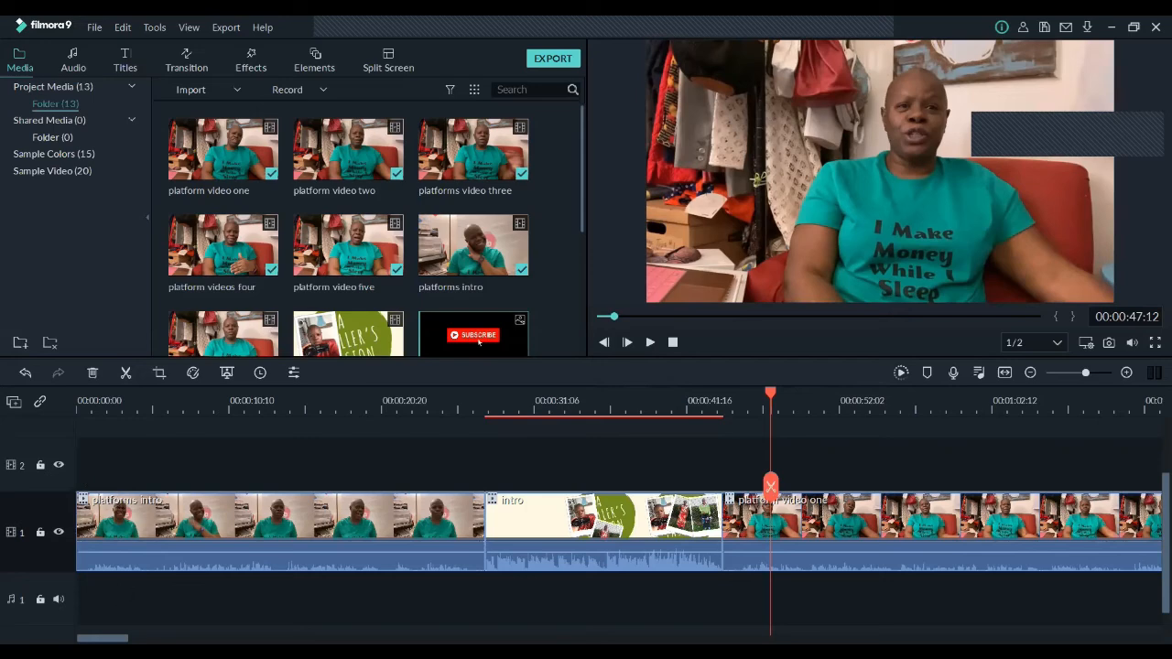
{"action": "scroll", "coordinate": [250, 543], "scroll_direction": "right", "scroll_amount": 4}
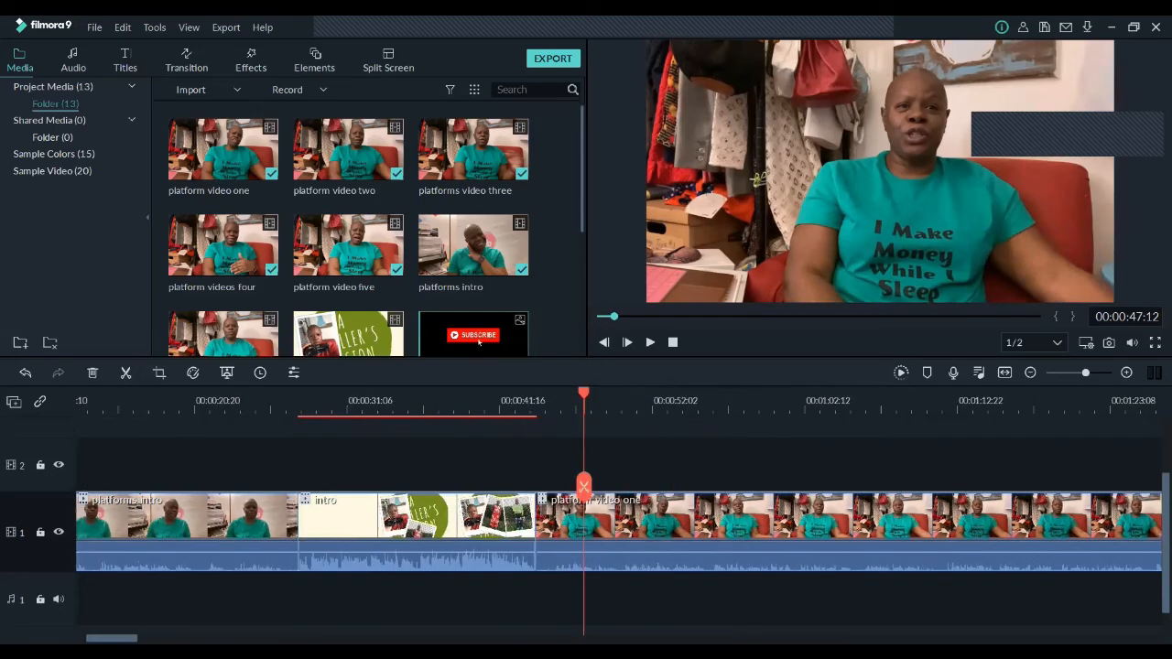
{"action": "scroll", "coordinate": [151, 537], "scroll_direction": "right", "scroll_amount": 9}
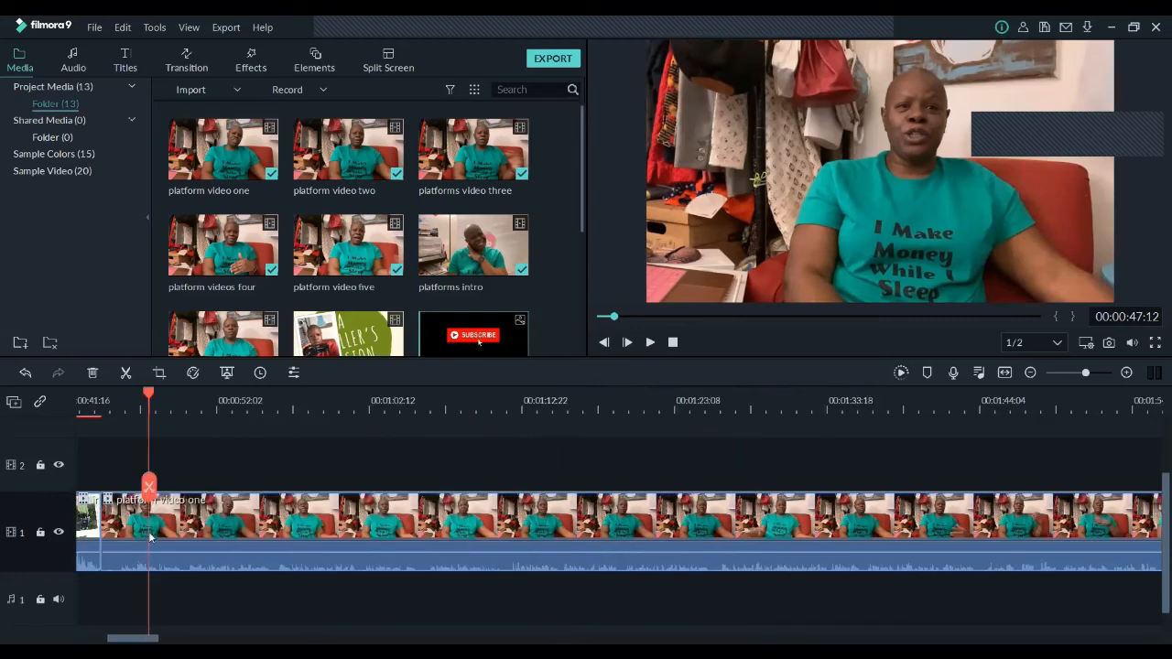
{"action": "scroll", "coordinate": [275, 554], "scroll_direction": "right", "scroll_amount": 20}
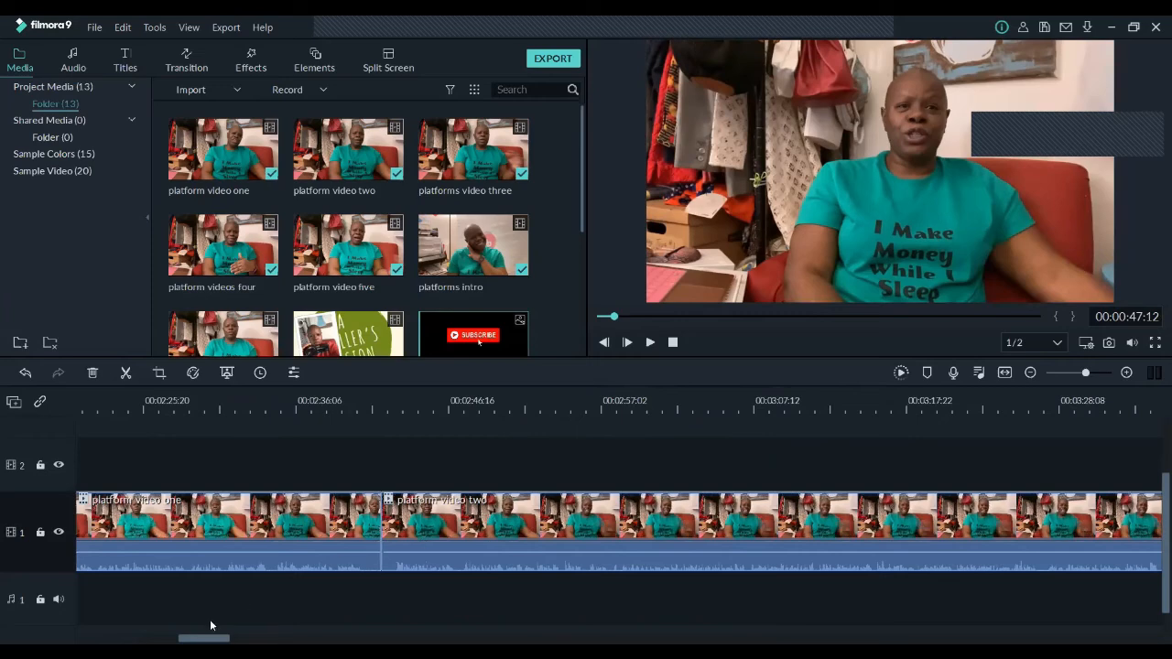
{"action": "scroll", "coordinate": [275, 554], "scroll_direction": "right", "scroll_amount": 20}
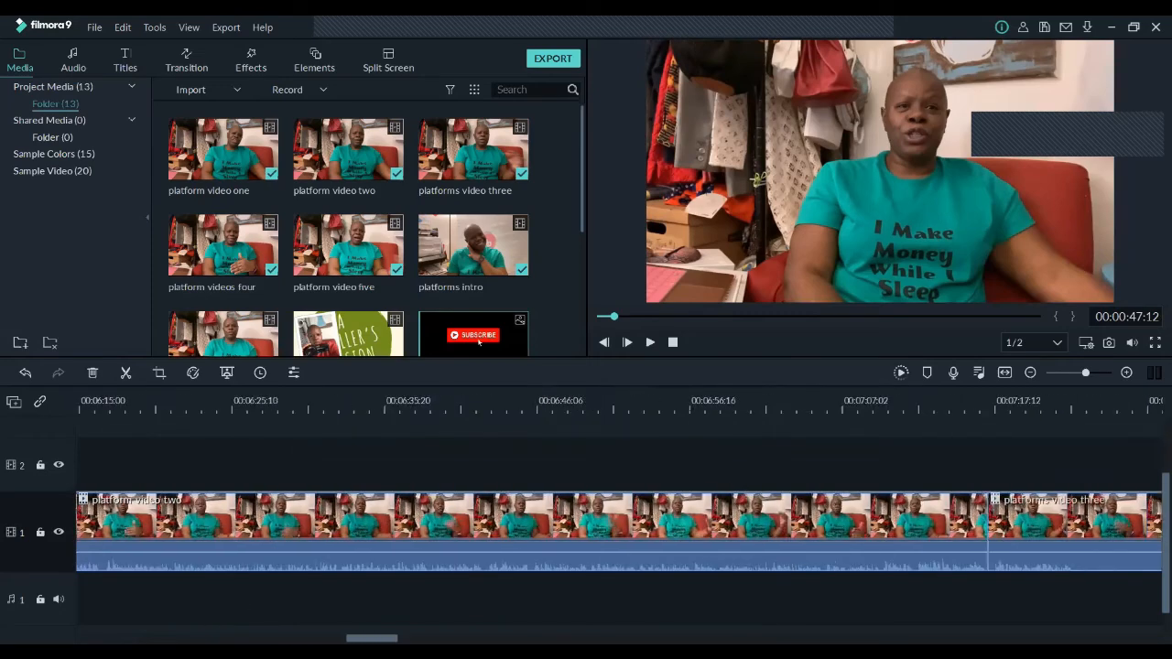
{"action": "scroll", "coordinate": [604, 531], "scroll_direction": "right", "scroll_amount": 15}
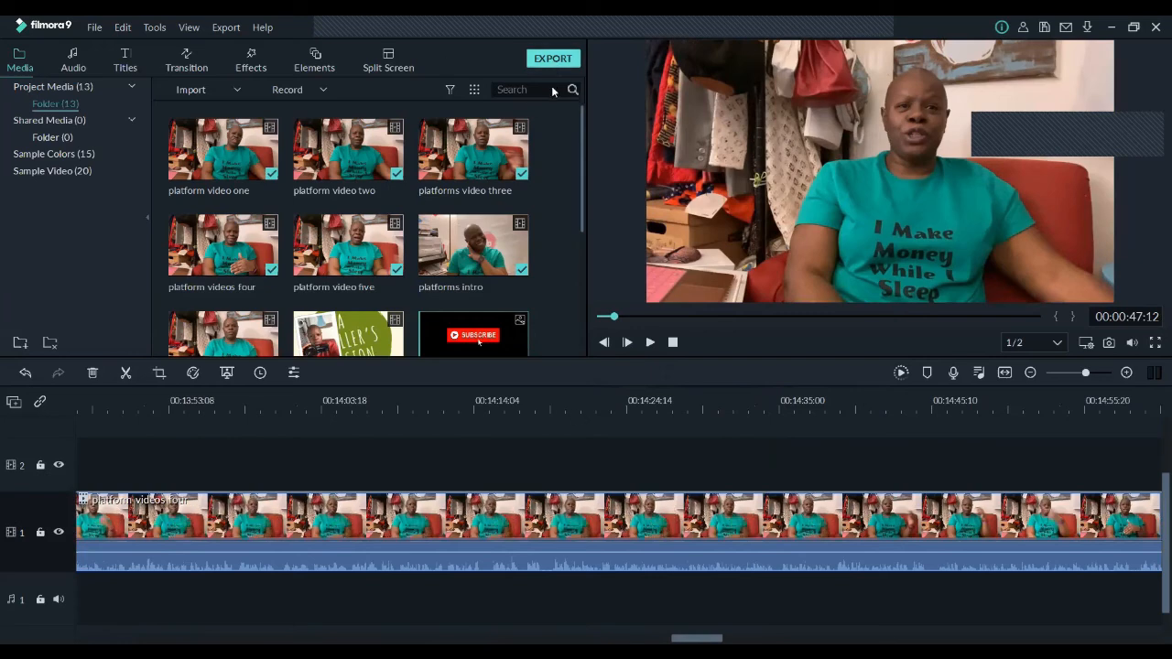
- Open the export settings and name the output file "Platform video for Youtube"
{"action": "left_click", "coordinate": [552, 58]}
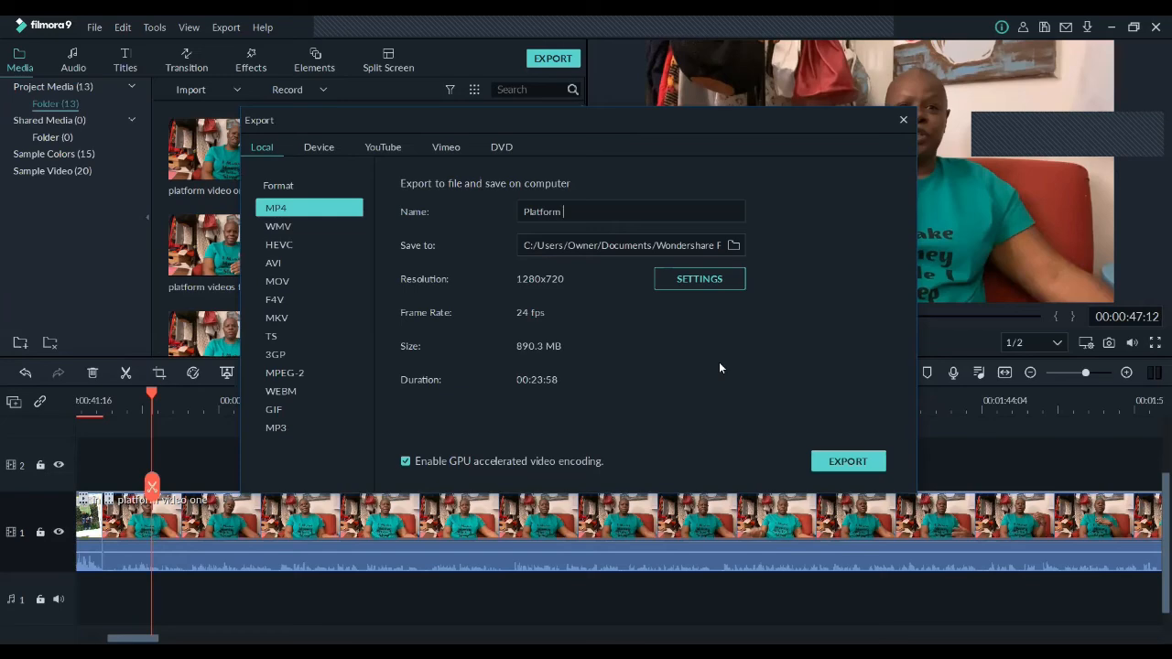
{"action": "type", "text": "eo for Youtube"}
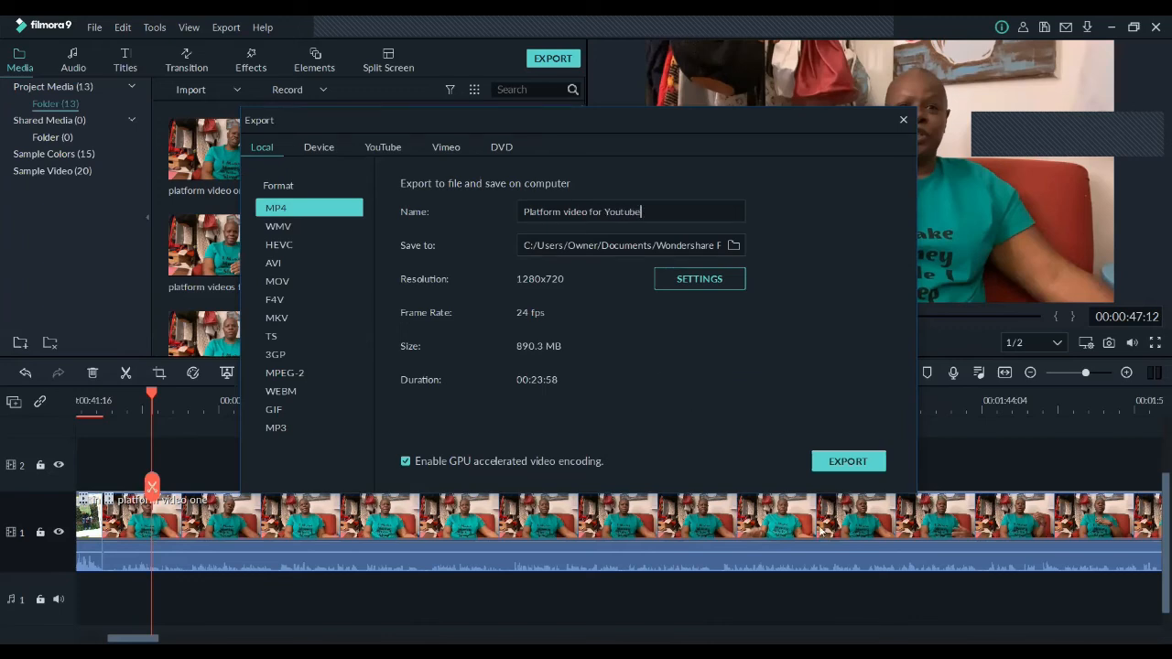